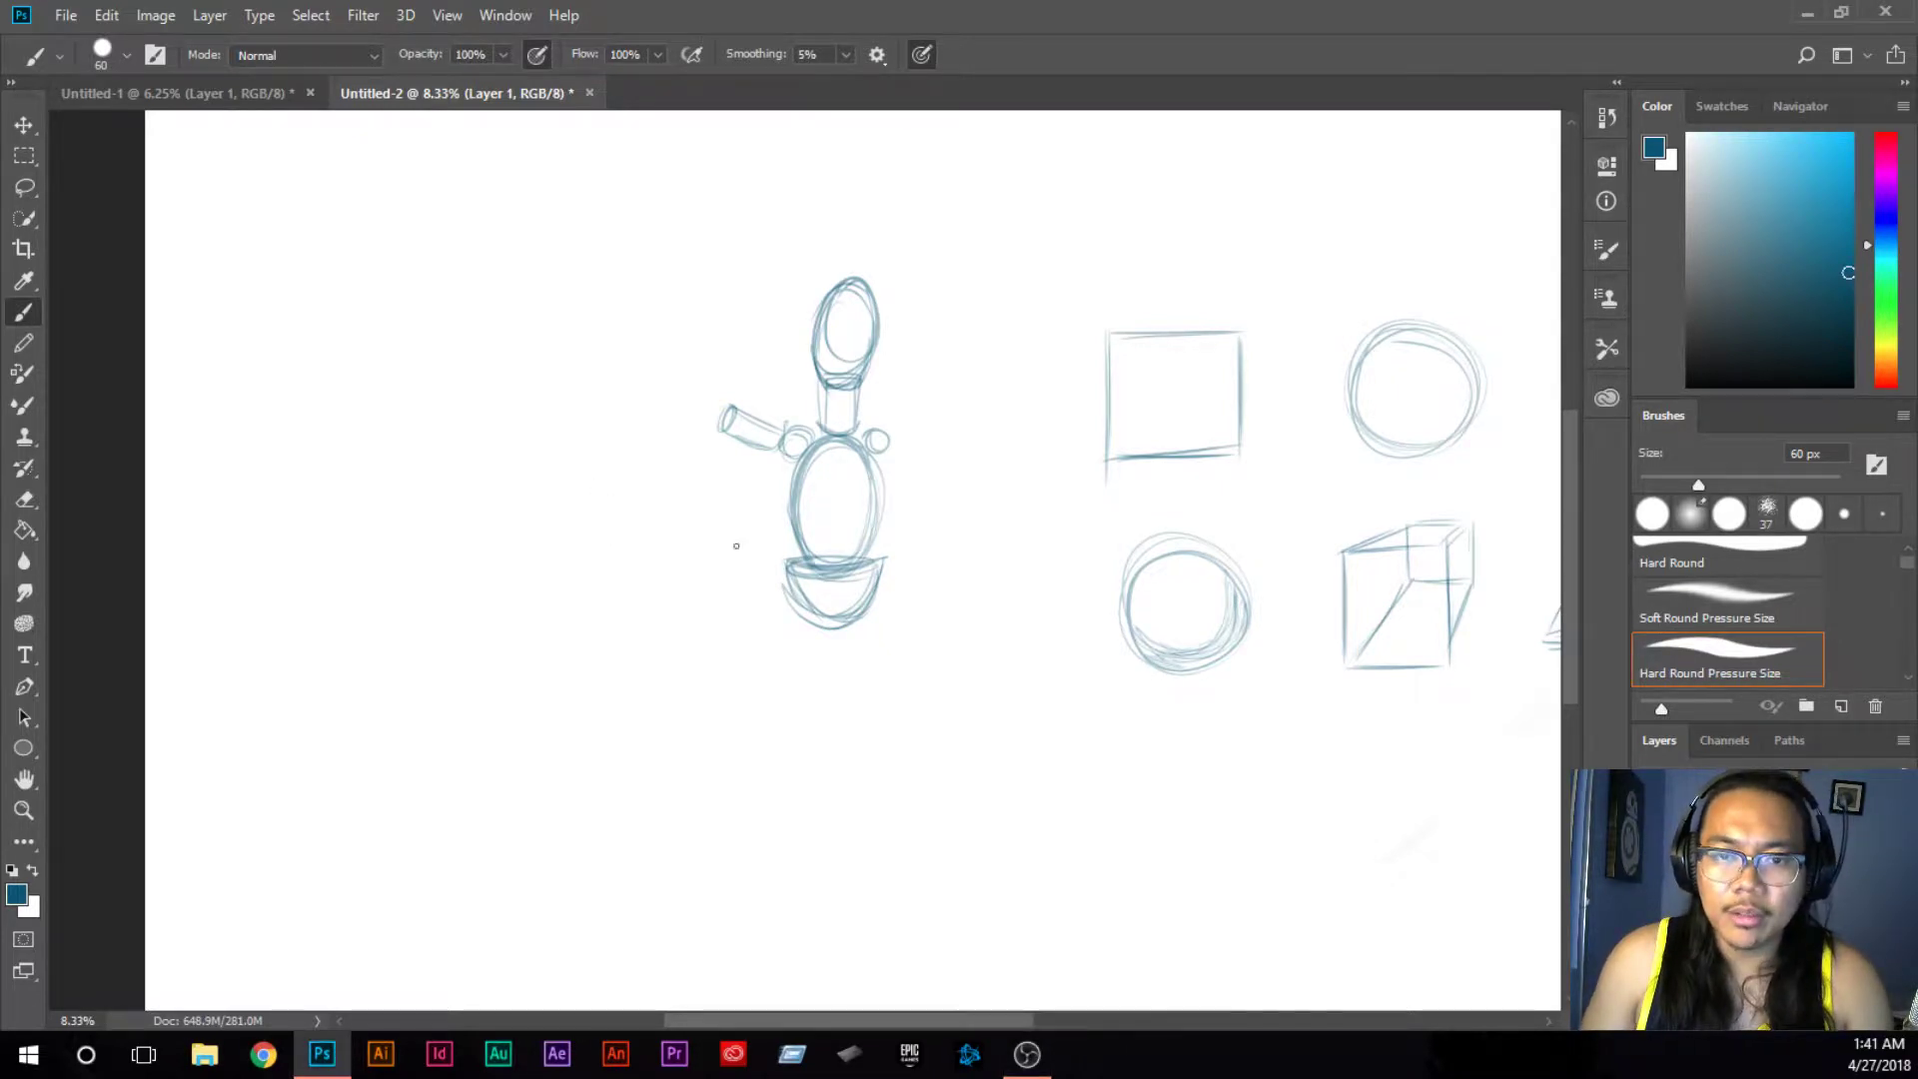
# Step: Pan the canvas and erase the stick-figure sketch, the square and part of the top circle
pyautogui.press('space')
pyautogui.moveTo(682, 561); pyautogui.dragTo(667, 377)
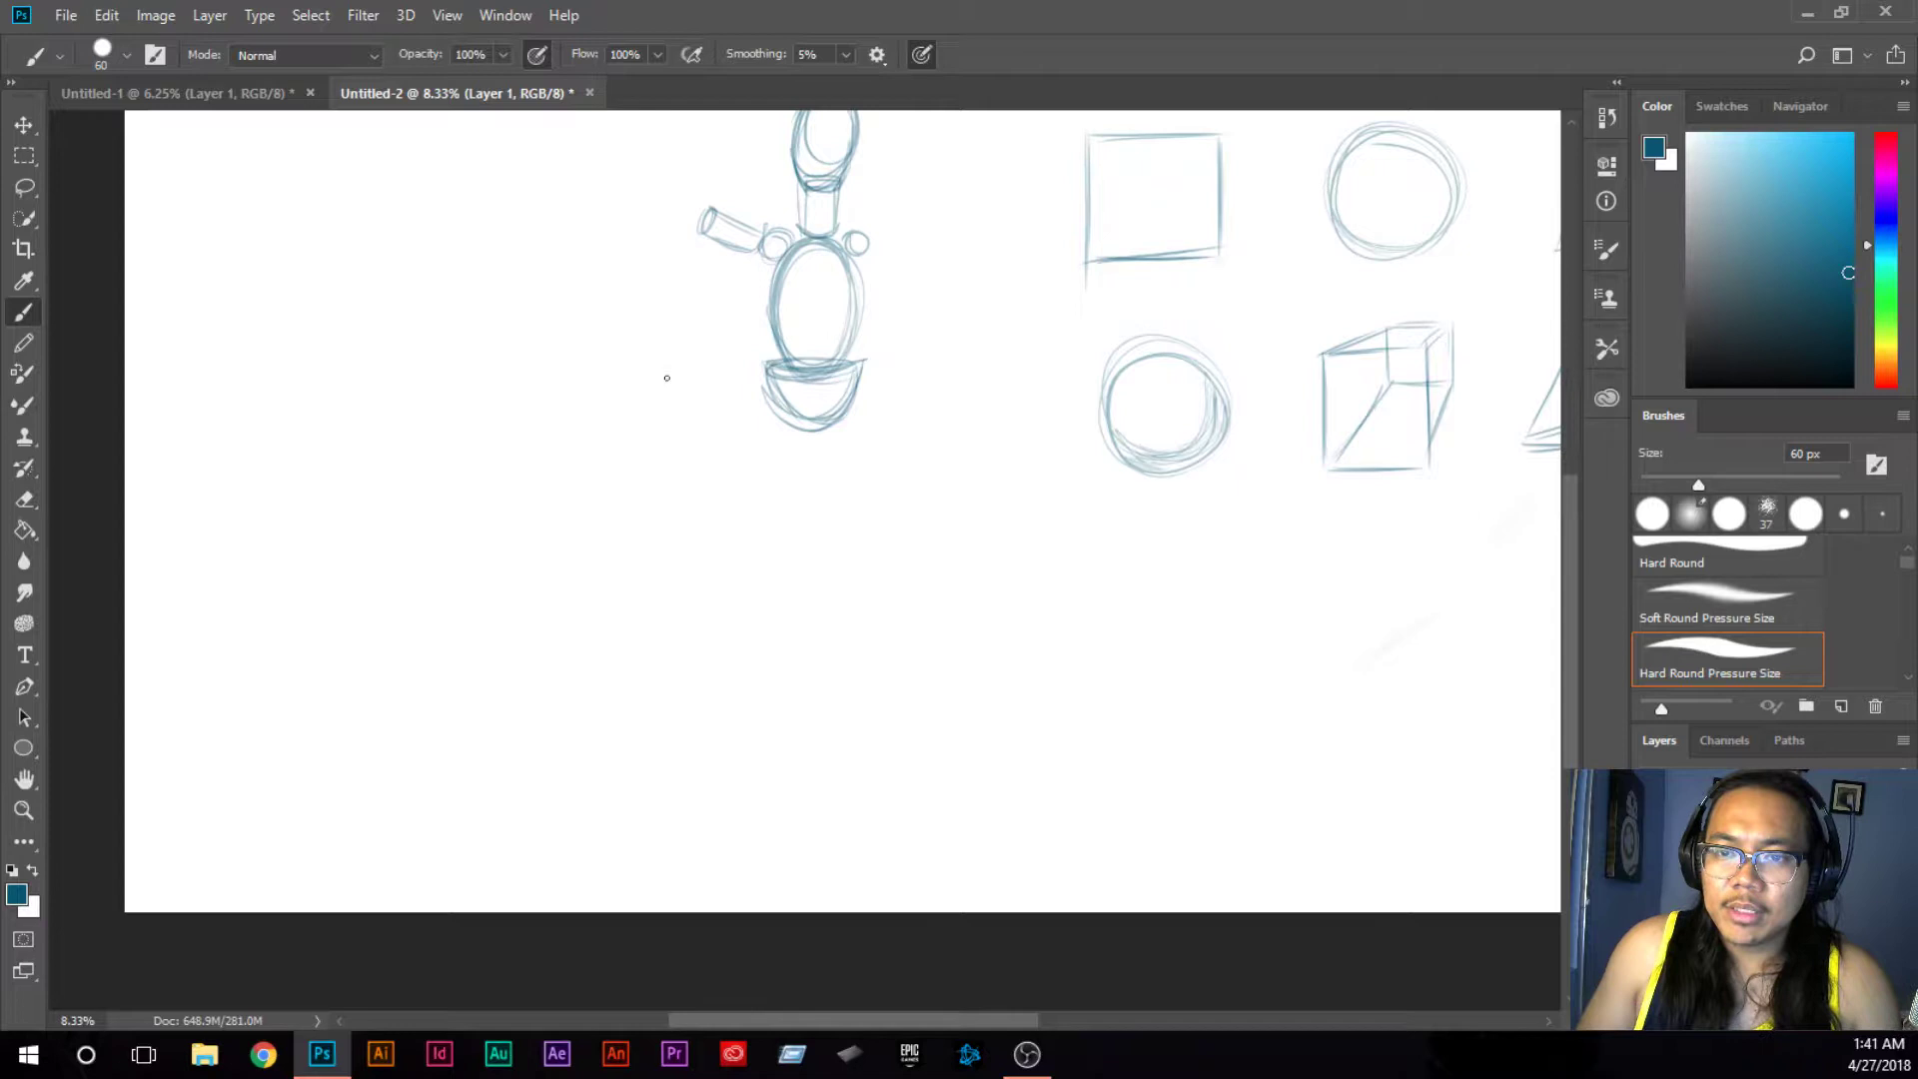
pyautogui.moveTo(1004, 371); pyautogui.dragTo(894, 670)
pyautogui.moveTo(724, 396); pyautogui.dragTo(705, 660)
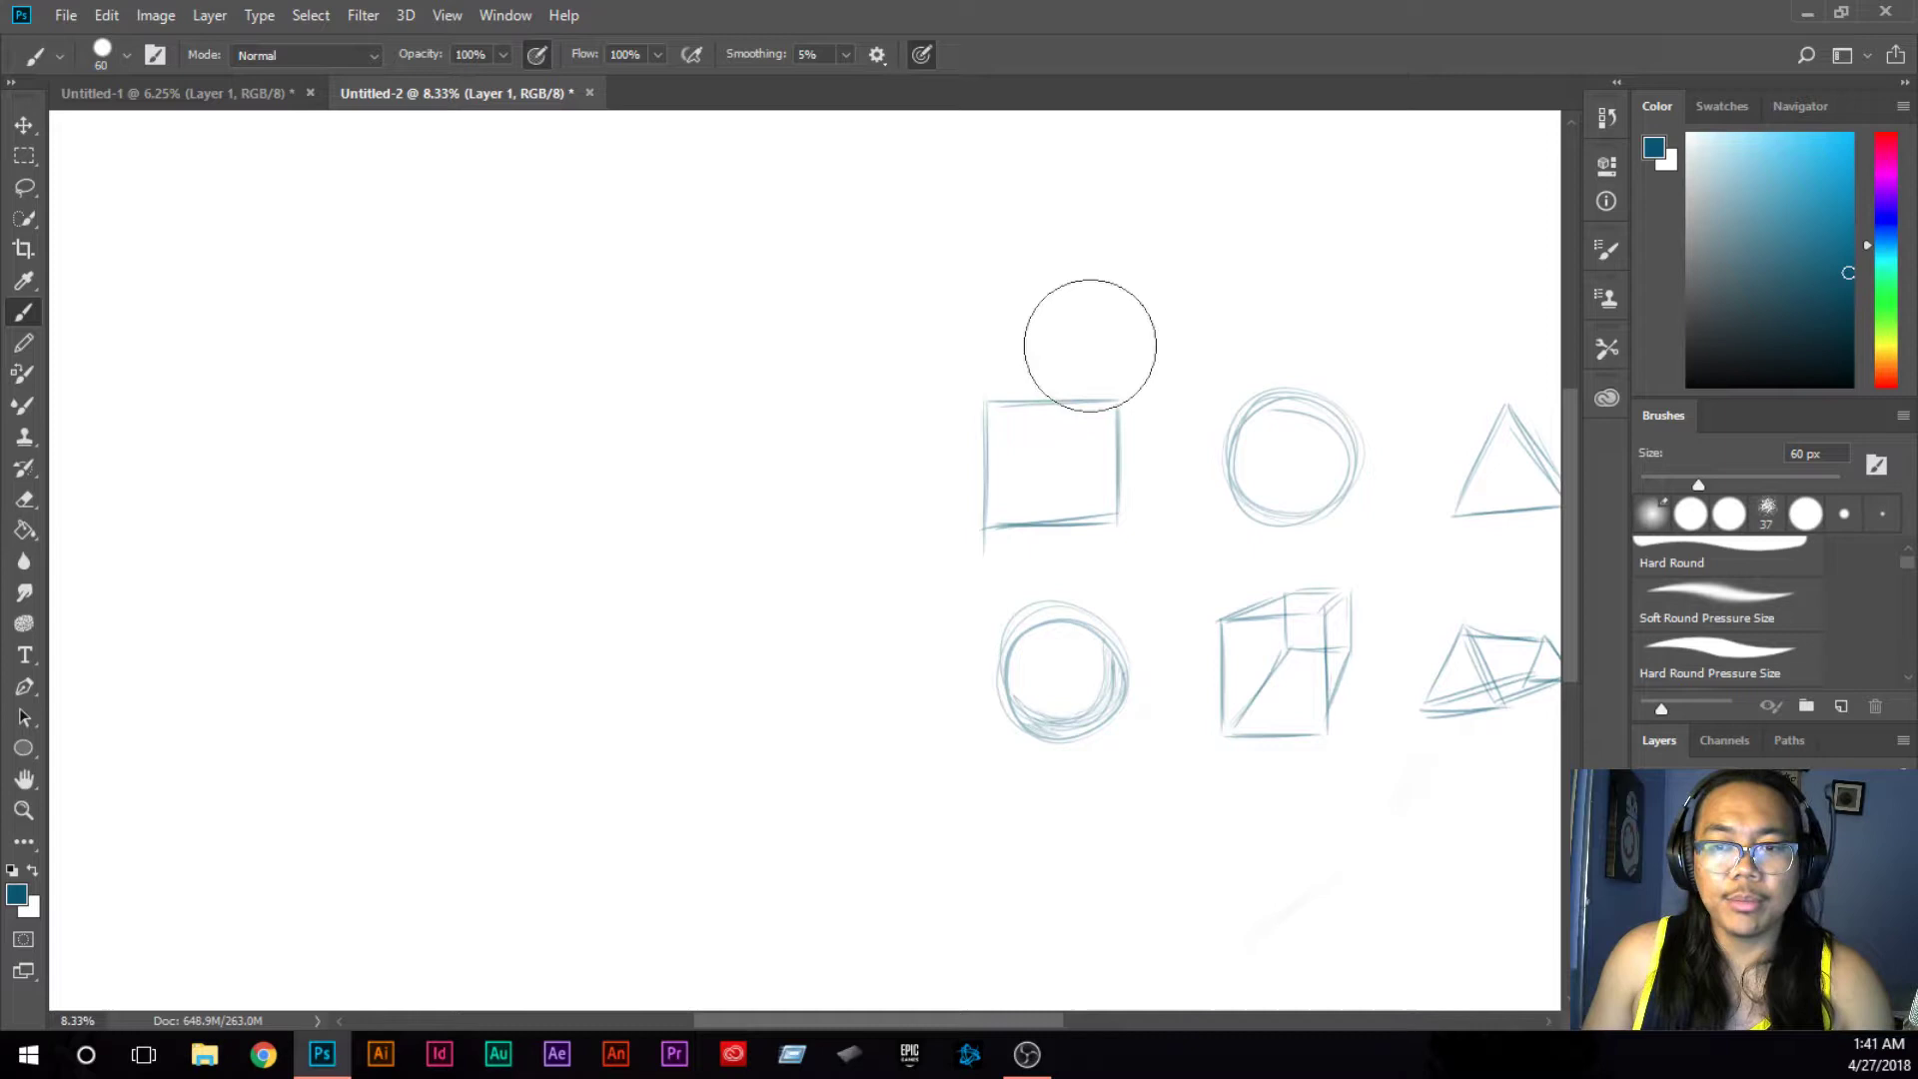
pyautogui.moveTo(1049, 344); pyautogui.dragTo(1163, 536)
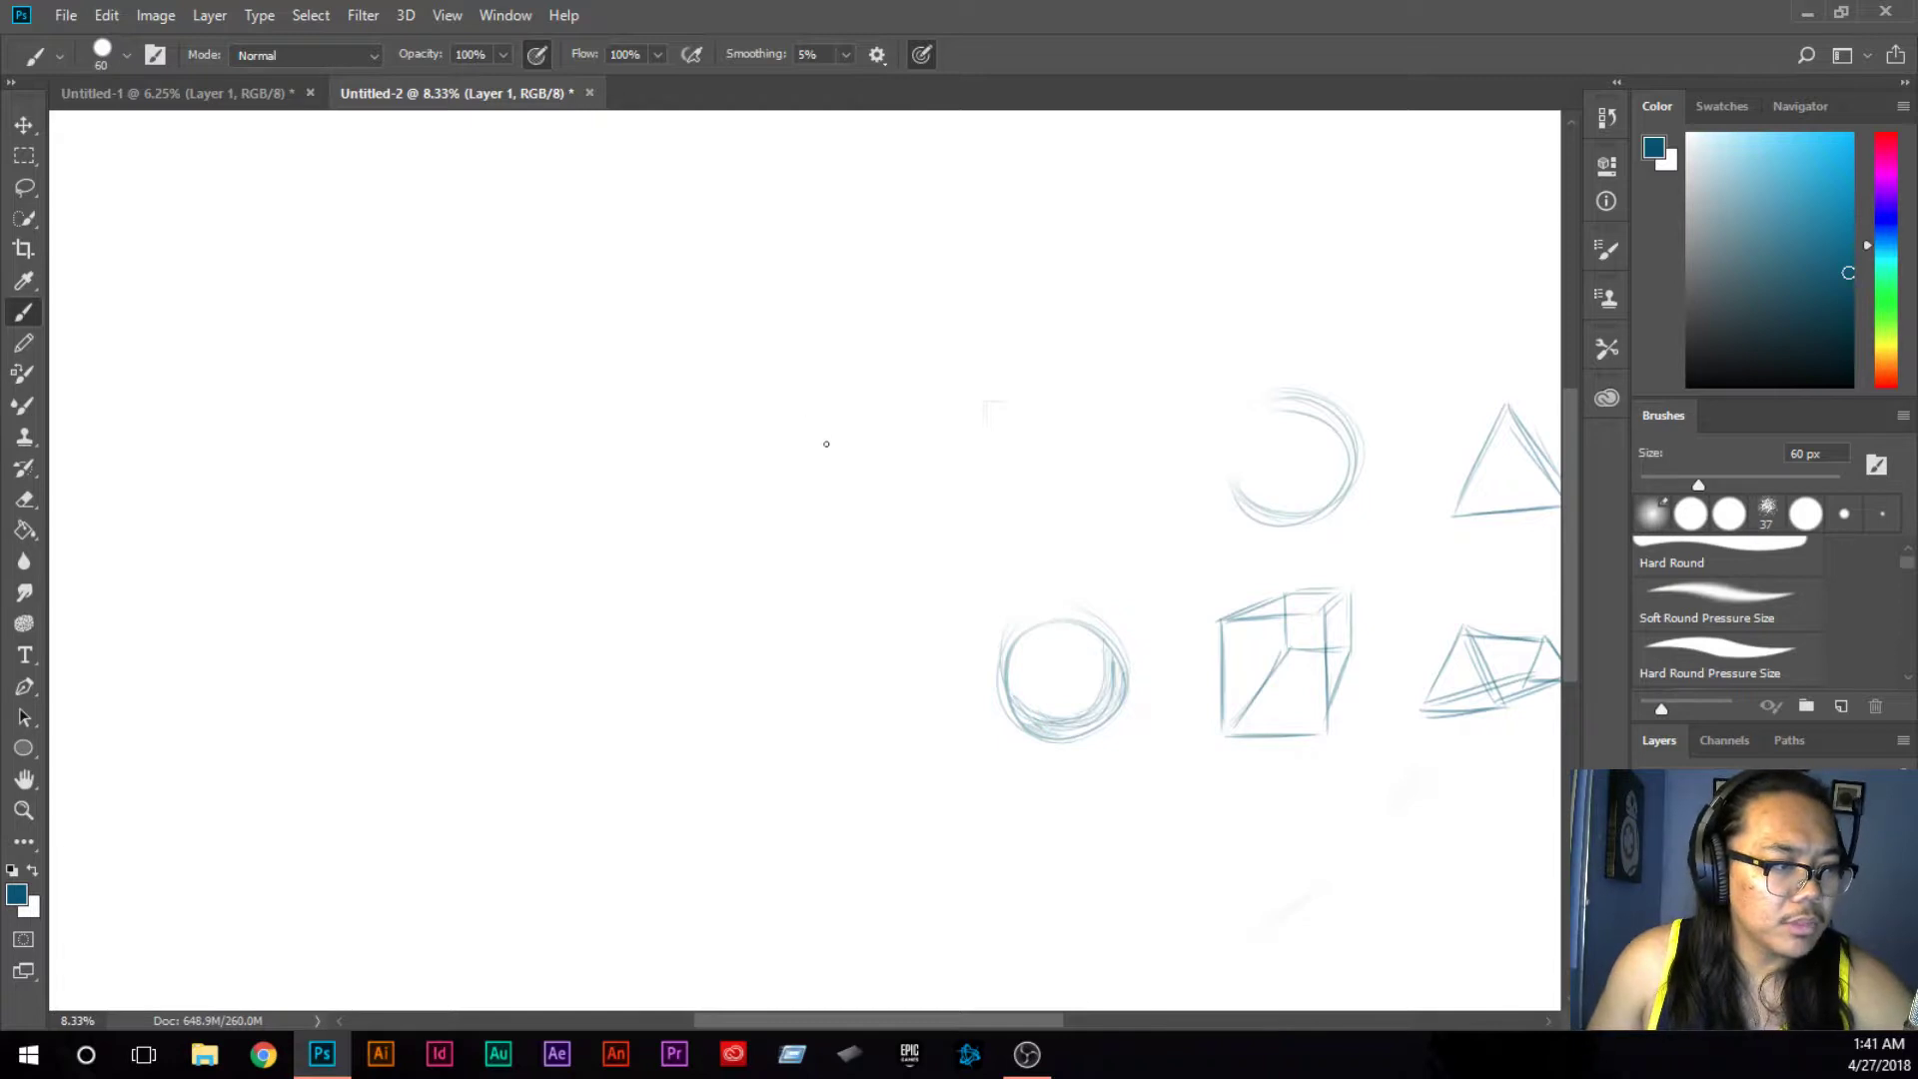
# Step: Undo a trial oval and brush a freehand head circle from overlapping strokes
pyautogui.moveTo(728, 600)
pyautogui.mouseDown()
pyautogui.moveTo(906, 650)
pyautogui.moveTo(809, 554)
pyautogui.mouseUp()
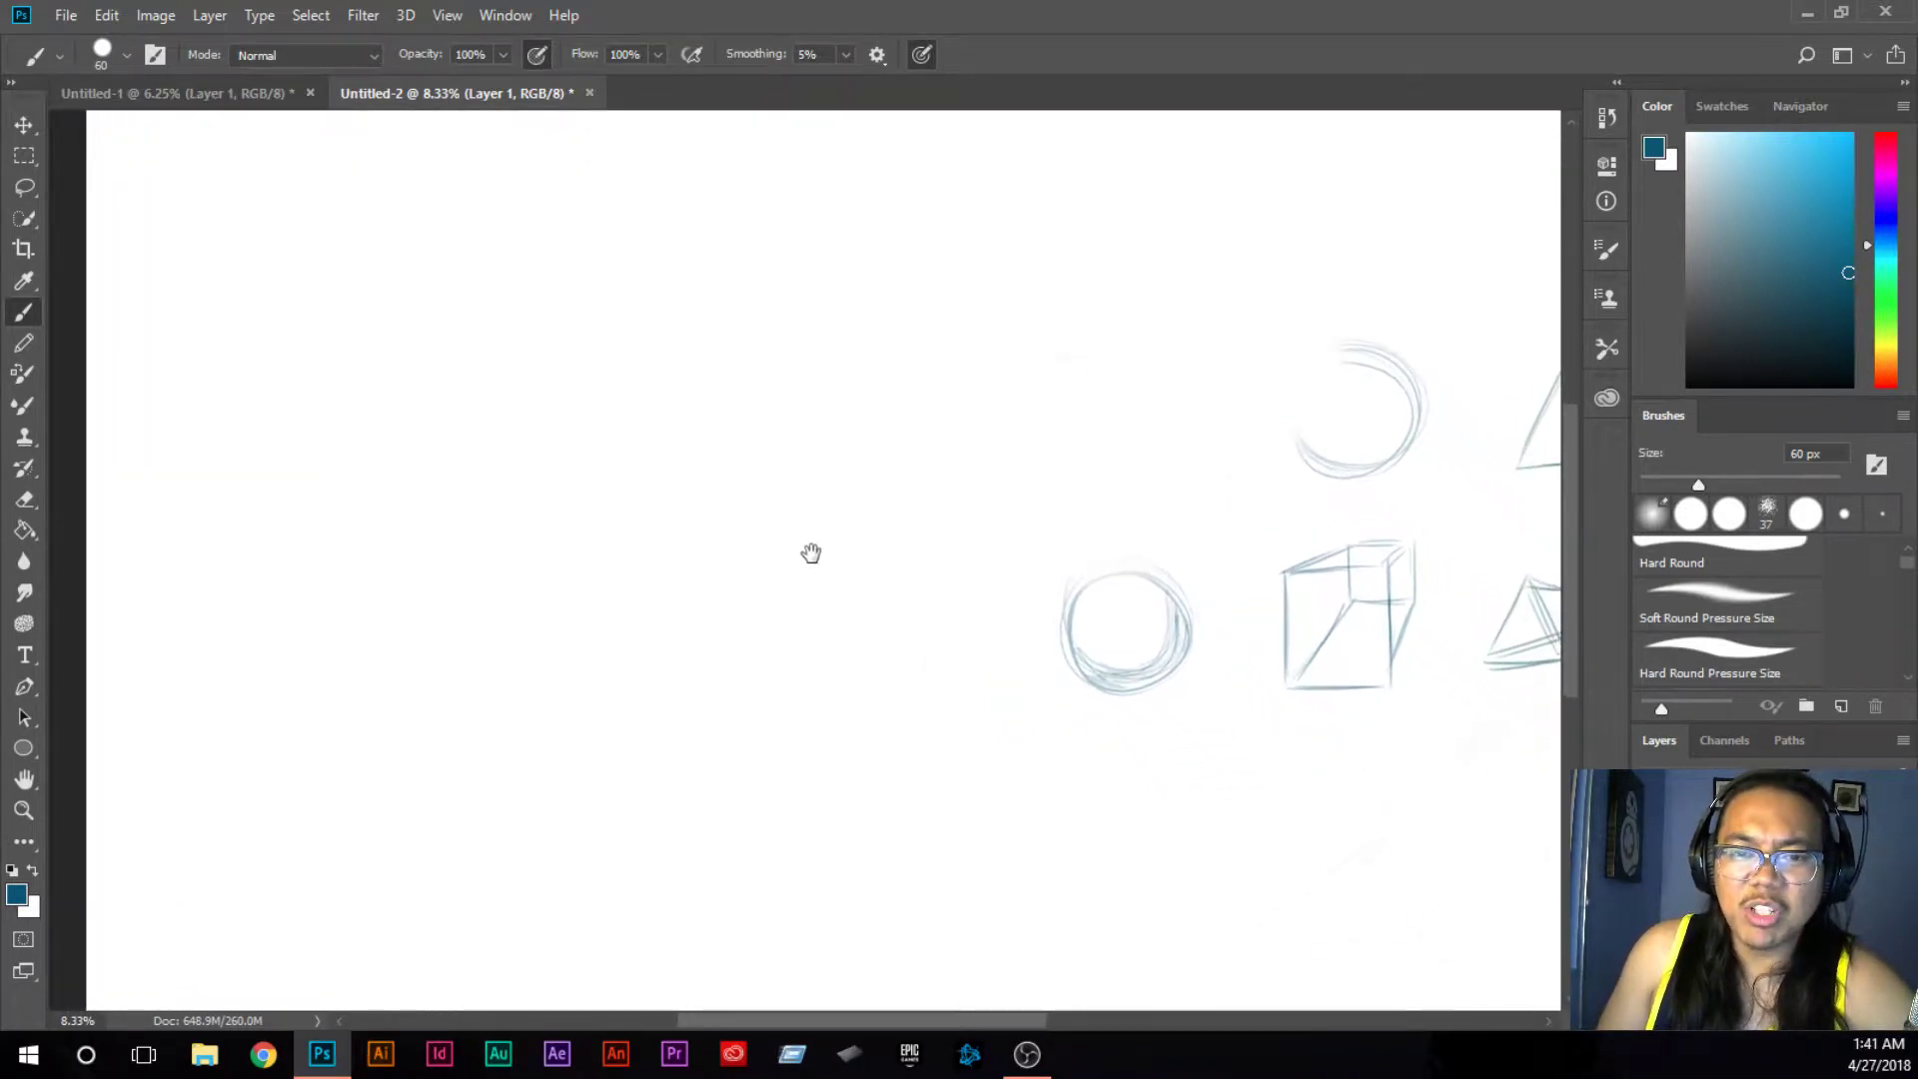
pyautogui.moveTo(567, 318); pyautogui.dragTo(569, 320)
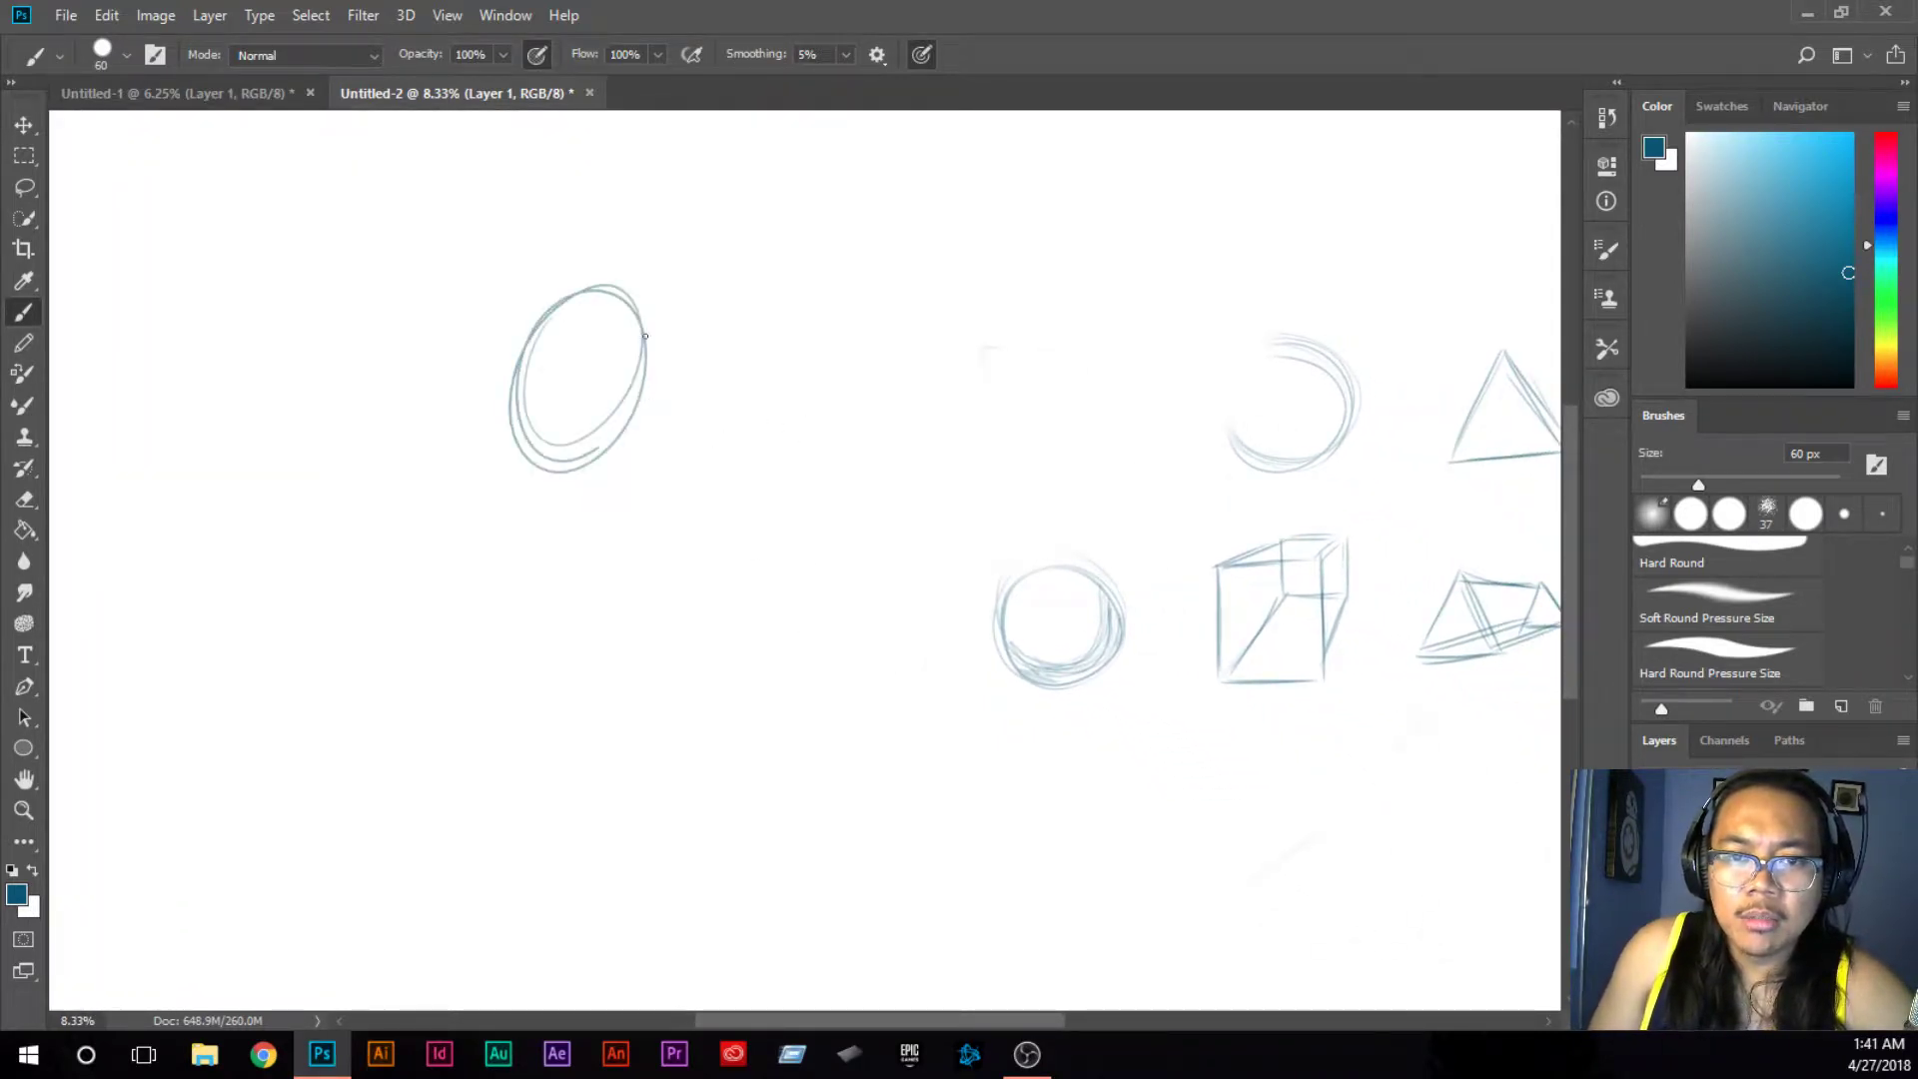
pyautogui.hotkey('ctrl', 'z')
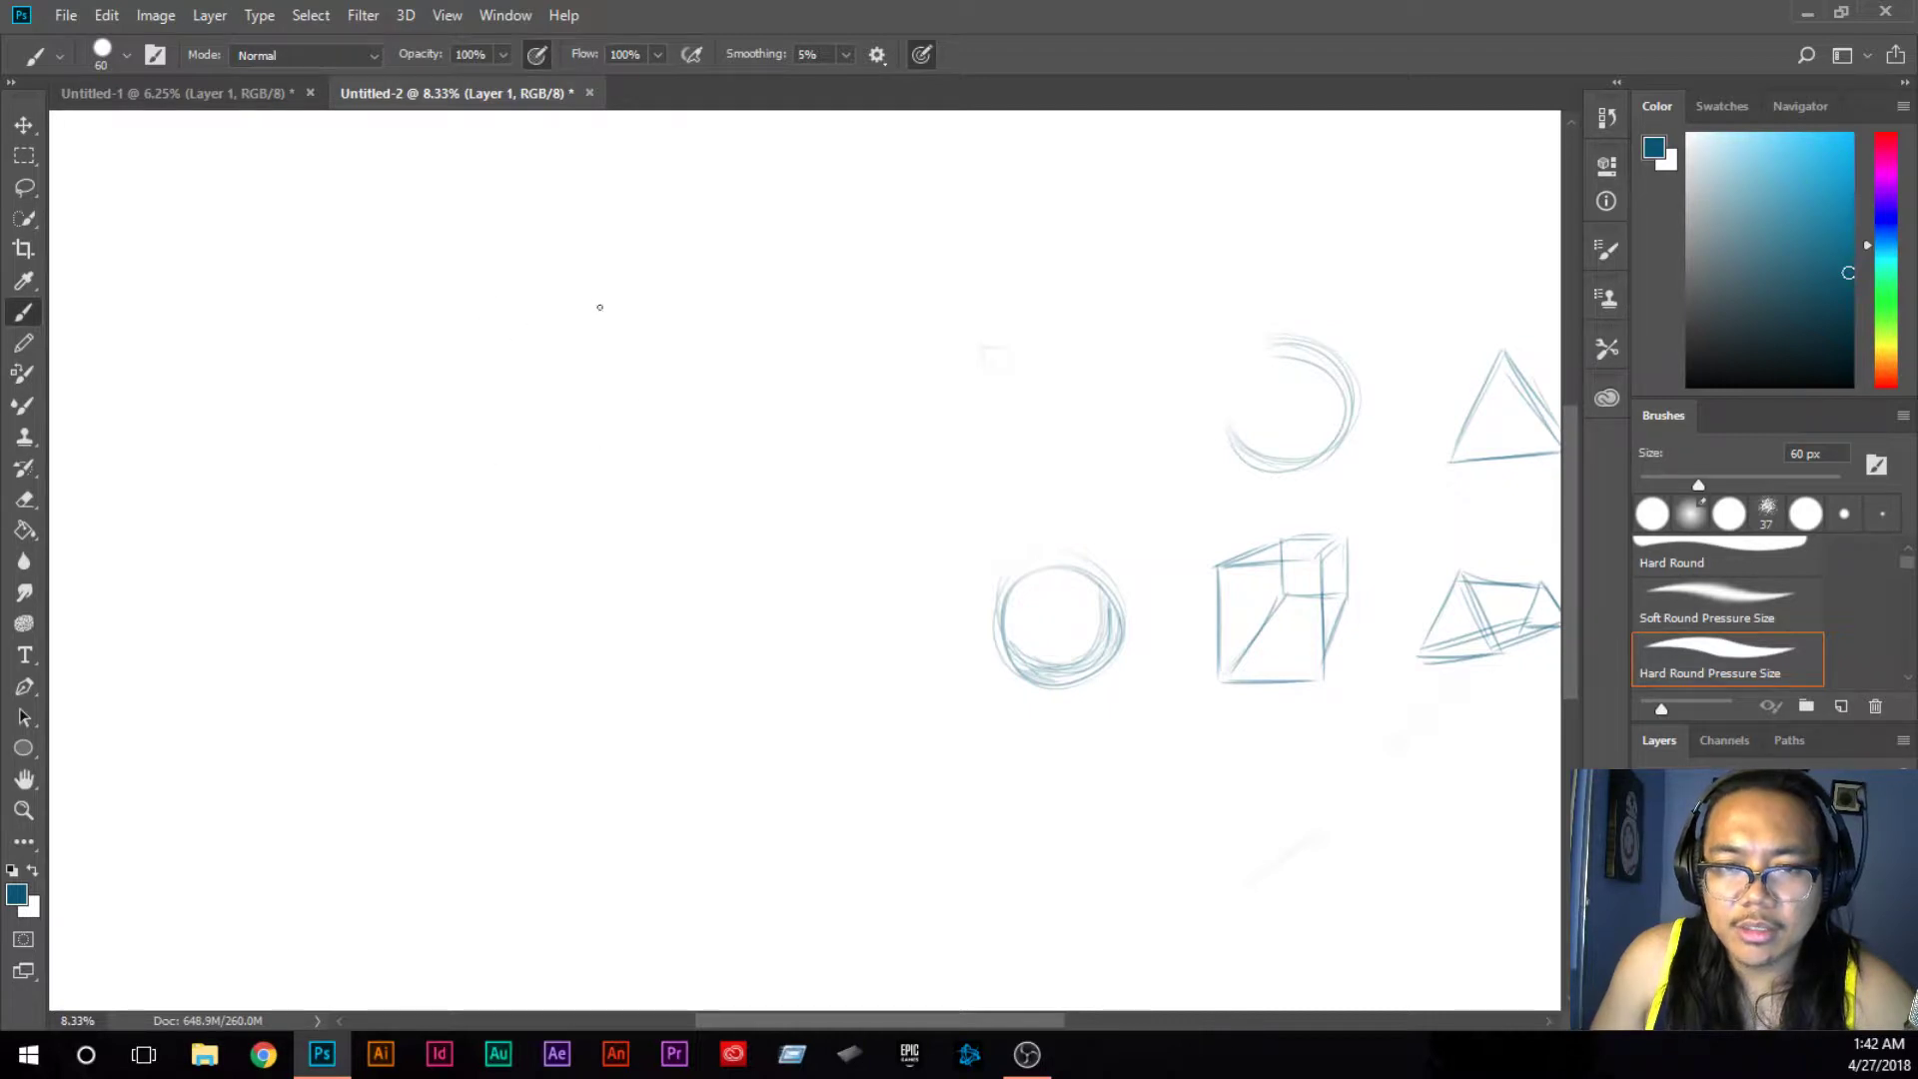
pyautogui.moveTo(600, 306)
pyautogui.mouseDown()
pyautogui.moveTo(509, 360)
pyautogui.moveTo(480, 450)
pyautogui.moveTo(564, 494)
pyautogui.mouseUp()
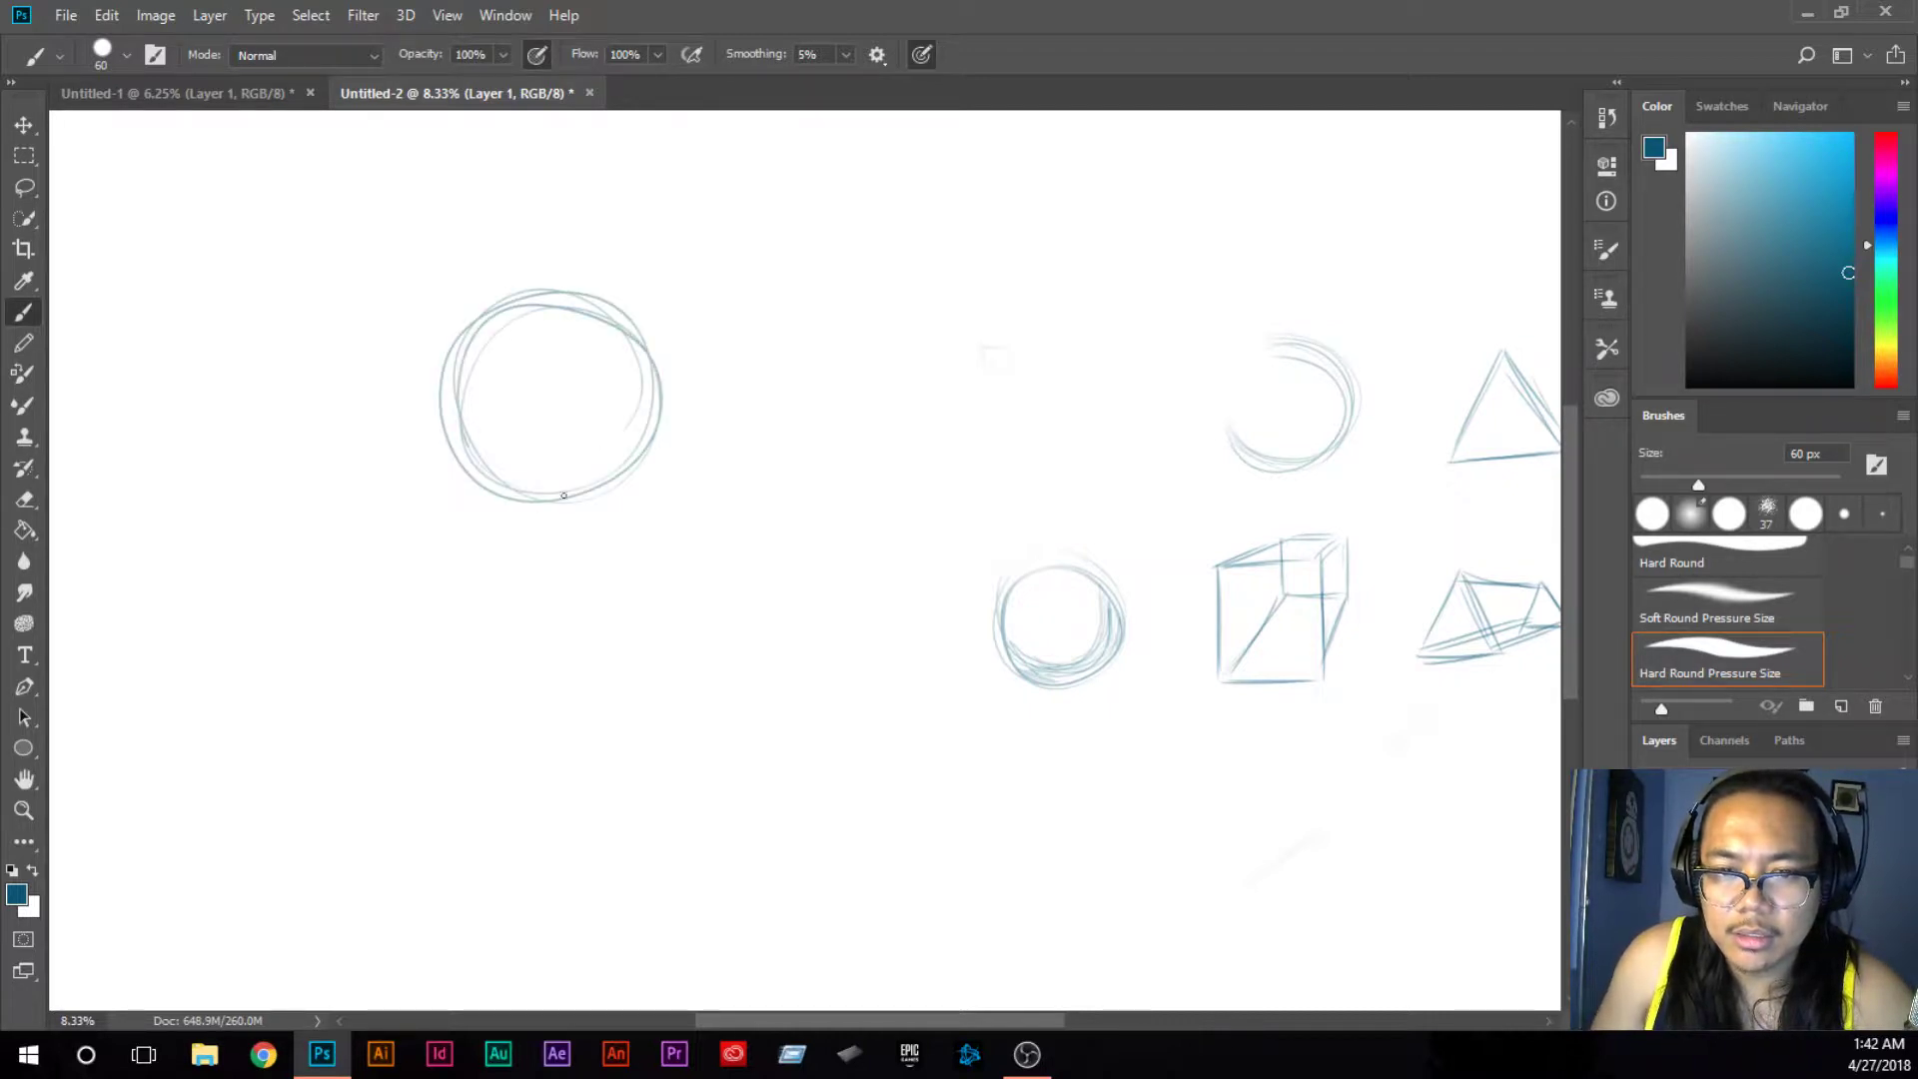
# Step: Cross the circle with straight vertical and horizontal guidelines and zoom in on it
pyautogui.click(548, 304)
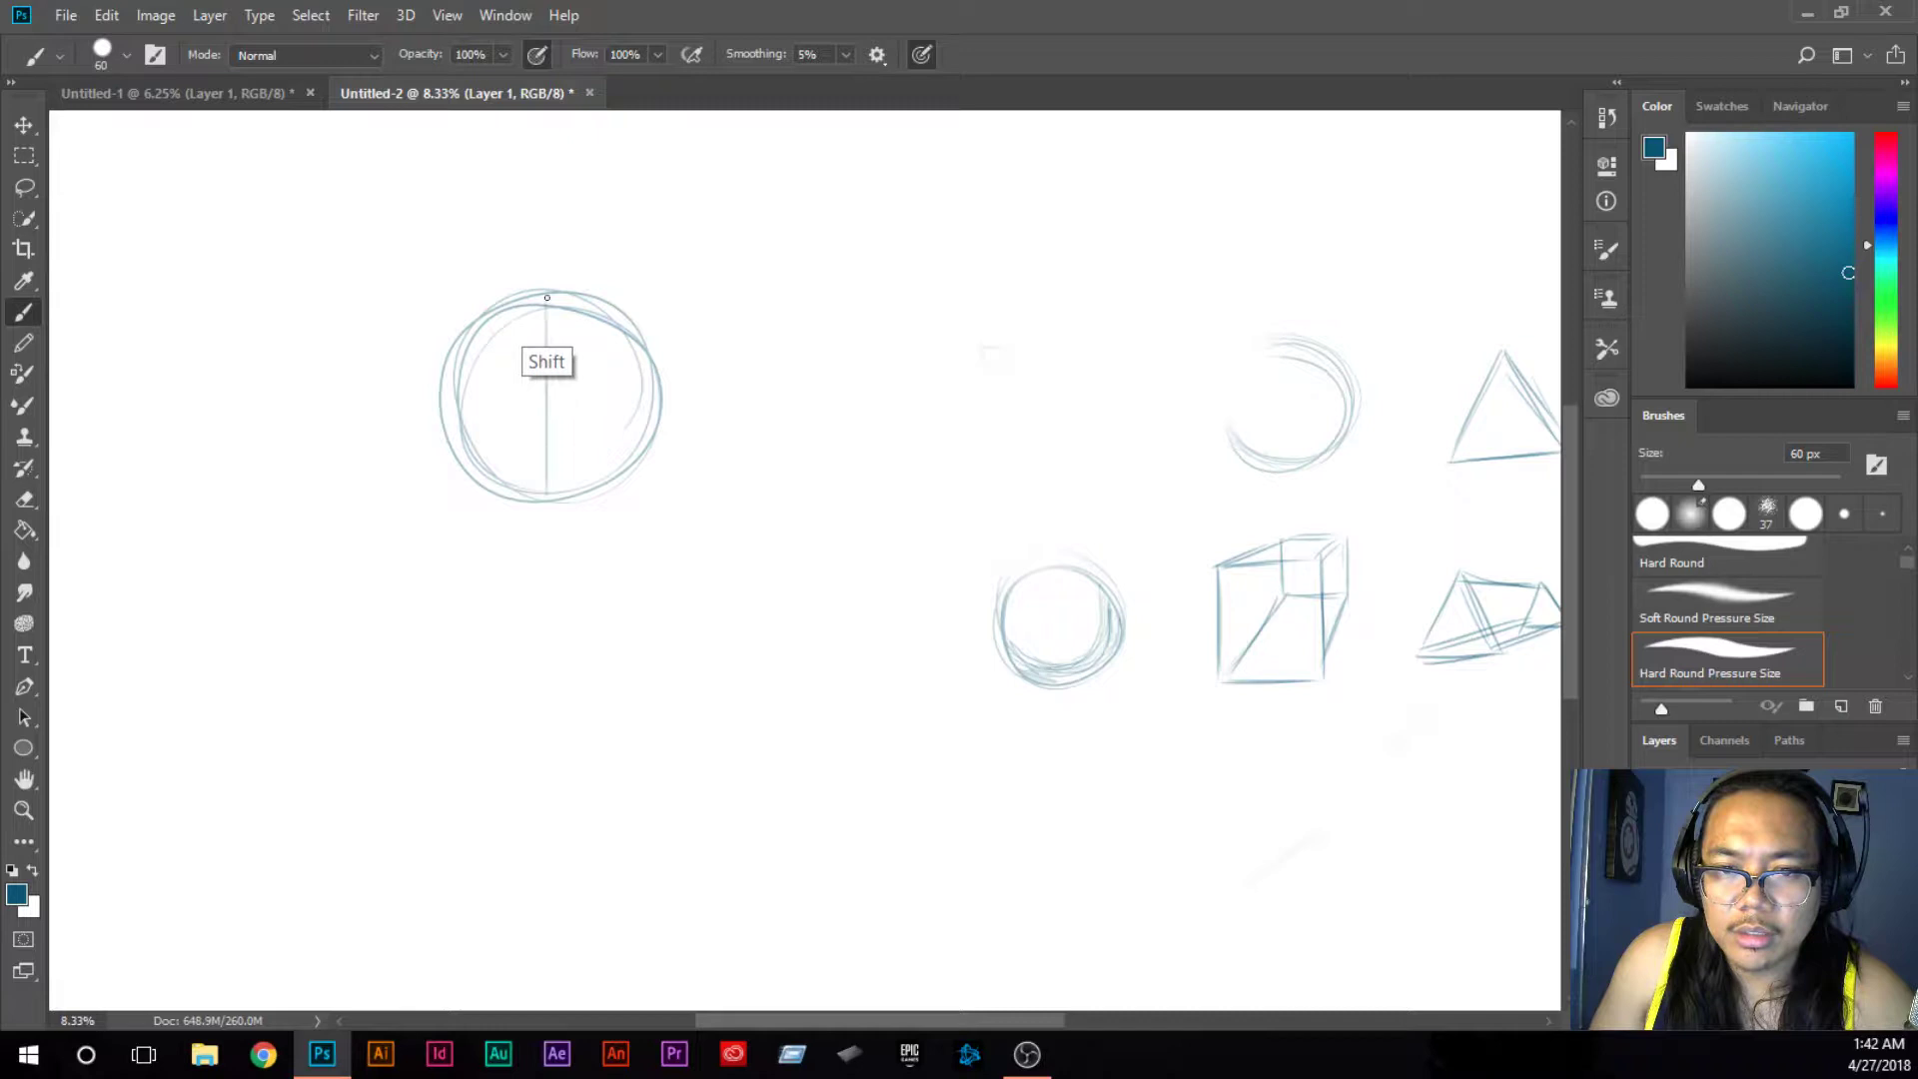
pyautogui.keyDown('shift'); pyautogui.click(548, 495); pyautogui.keyUp('shift')
pyautogui.click(450, 397)
pyautogui.keyDown('shift'); pyautogui.click(659, 397); pyautogui.keyUp('shift')
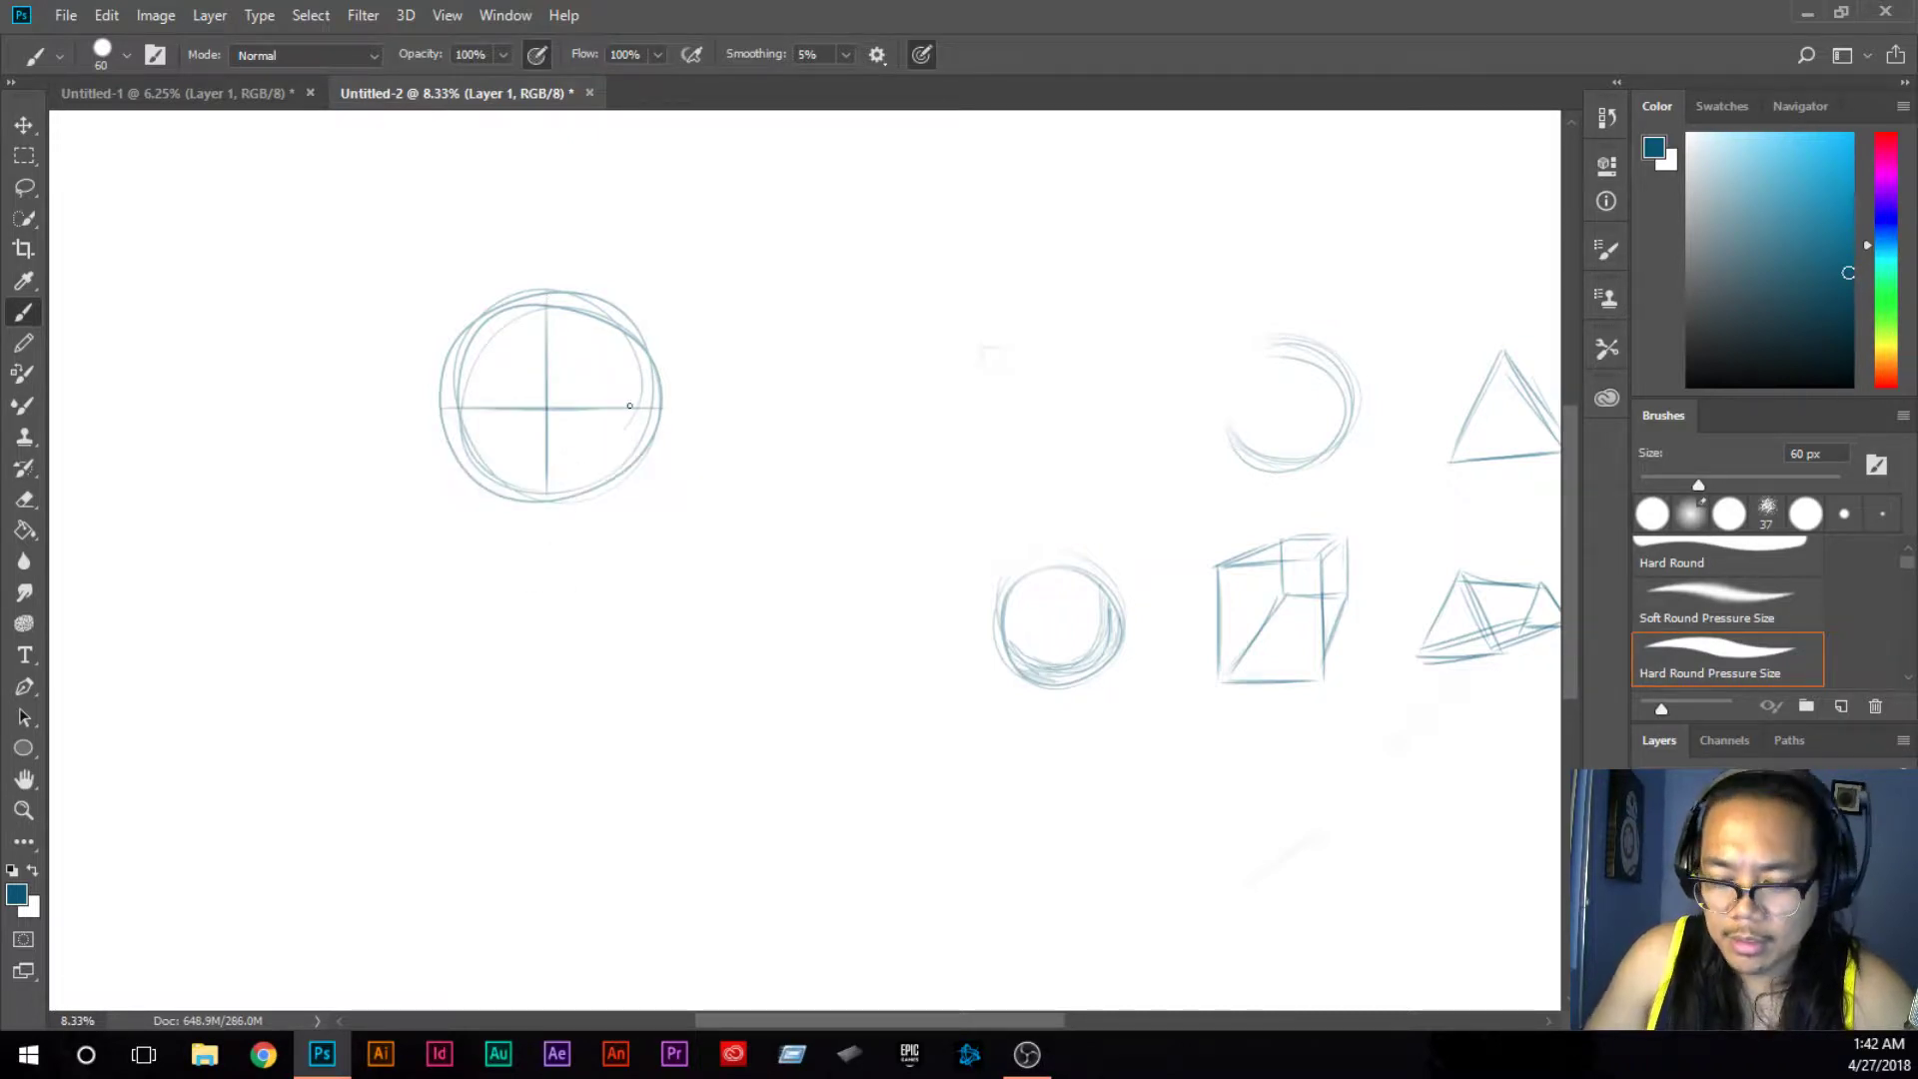
pyautogui.hotkey('ctrl', '+')
pyautogui.hotkey('ctrl', '+')
pyautogui.moveTo(629, 415)
pyautogui.mouseDown()
pyautogui.moveTo(1035, 517)
pyautogui.moveTo(1425, 566)
pyautogui.mouseUp()
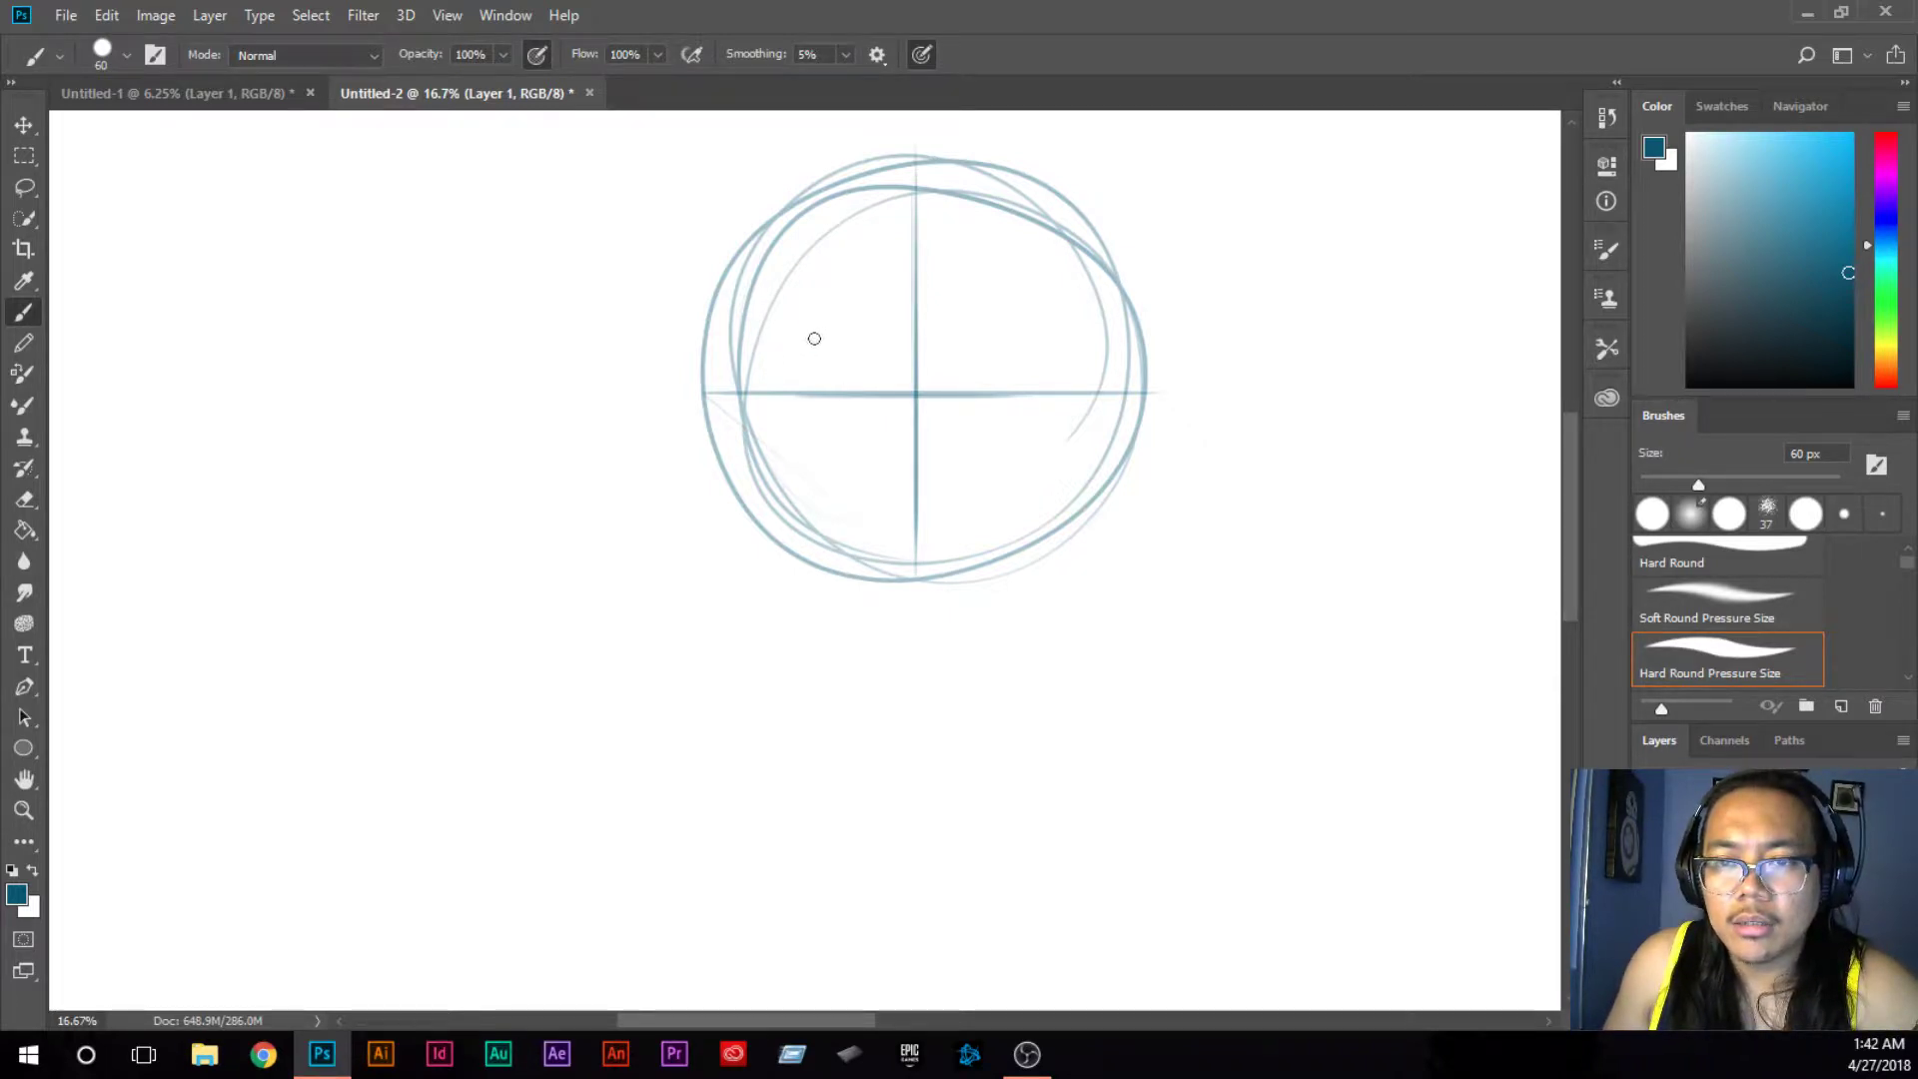
# Step: Sketch left and right eye ovals and a triangular nose on the centerline
pyautogui.moveTo(780, 351); pyautogui.dragTo(839, 330)
pyautogui.moveTo(1004, 329); pyautogui.dragTo(1033, 375)
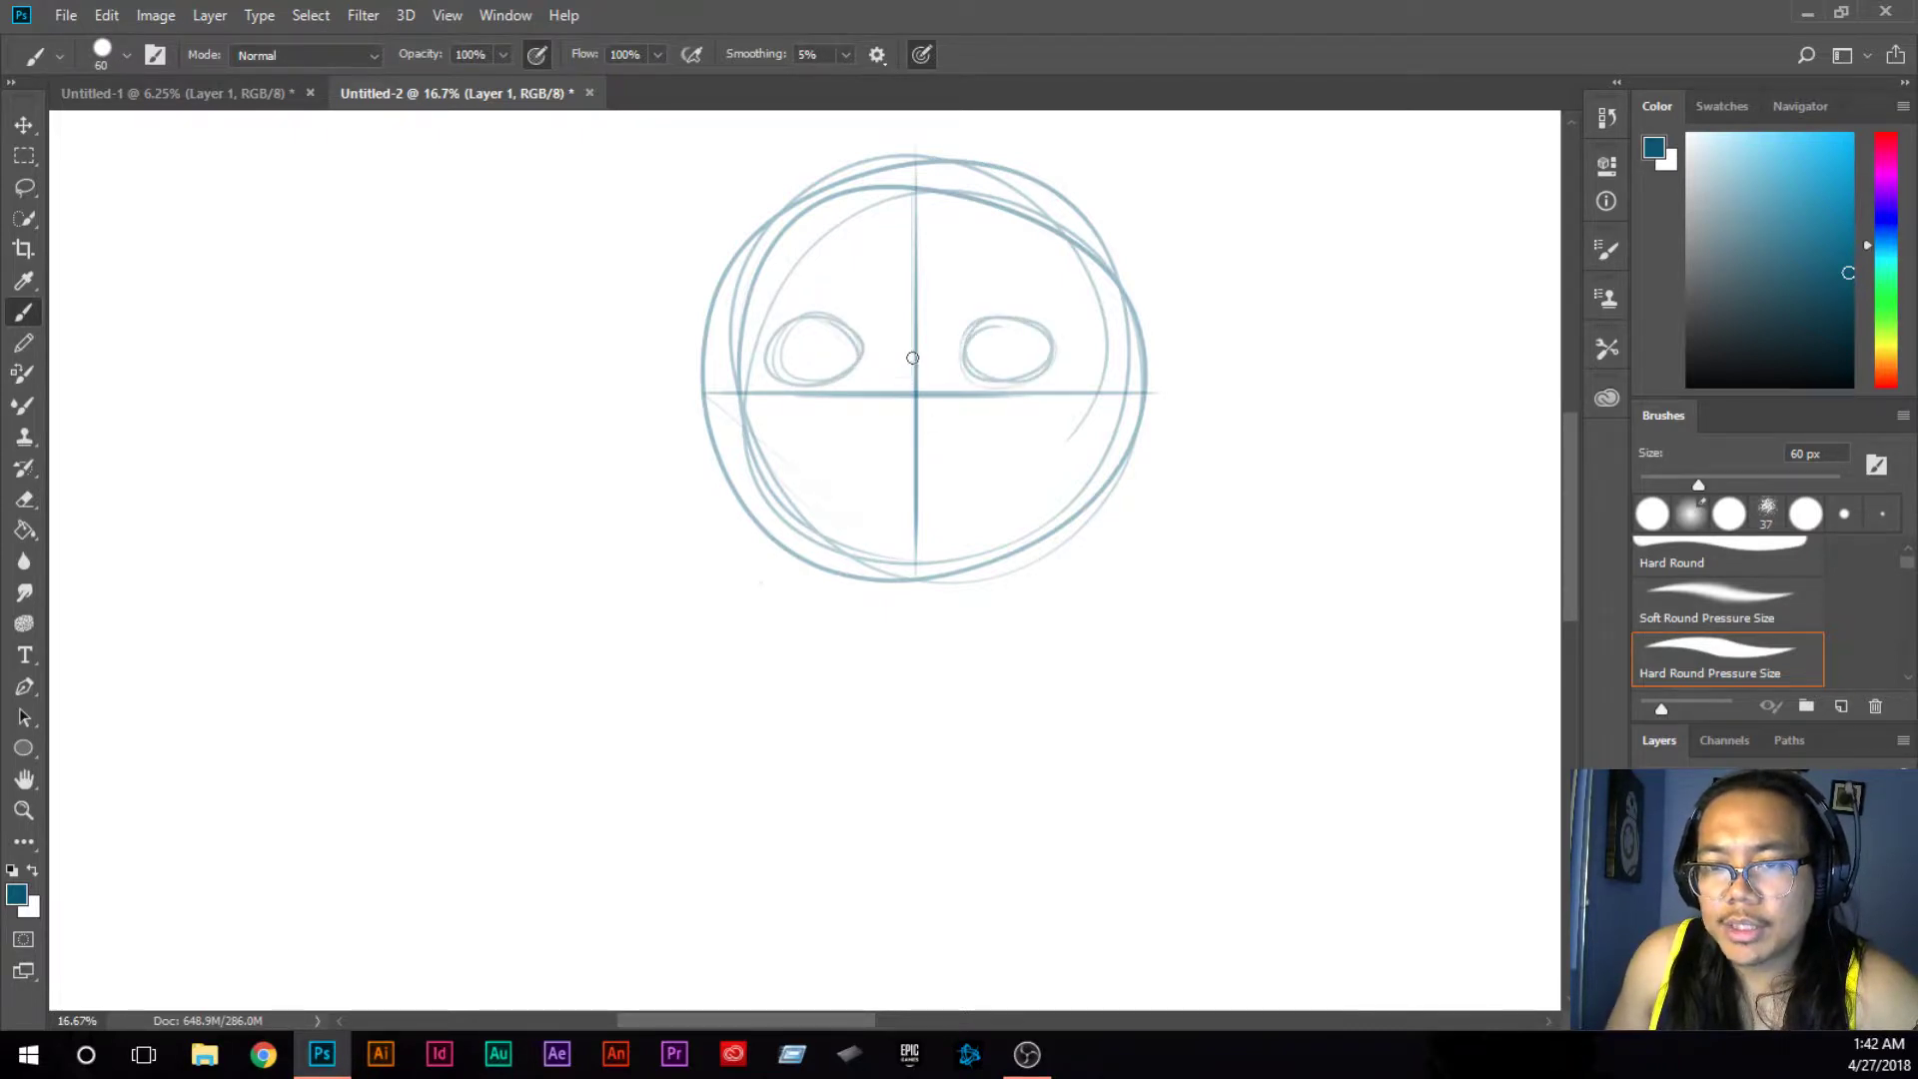
pyautogui.moveTo(916, 341)
pyautogui.mouseDown()
pyautogui.moveTo(878, 427)
pyautogui.moveTo(966, 429)
pyautogui.moveTo(950, 440)
pyautogui.moveTo(914, 402)
pyautogui.moveTo(926, 437)
pyautogui.mouseUp()
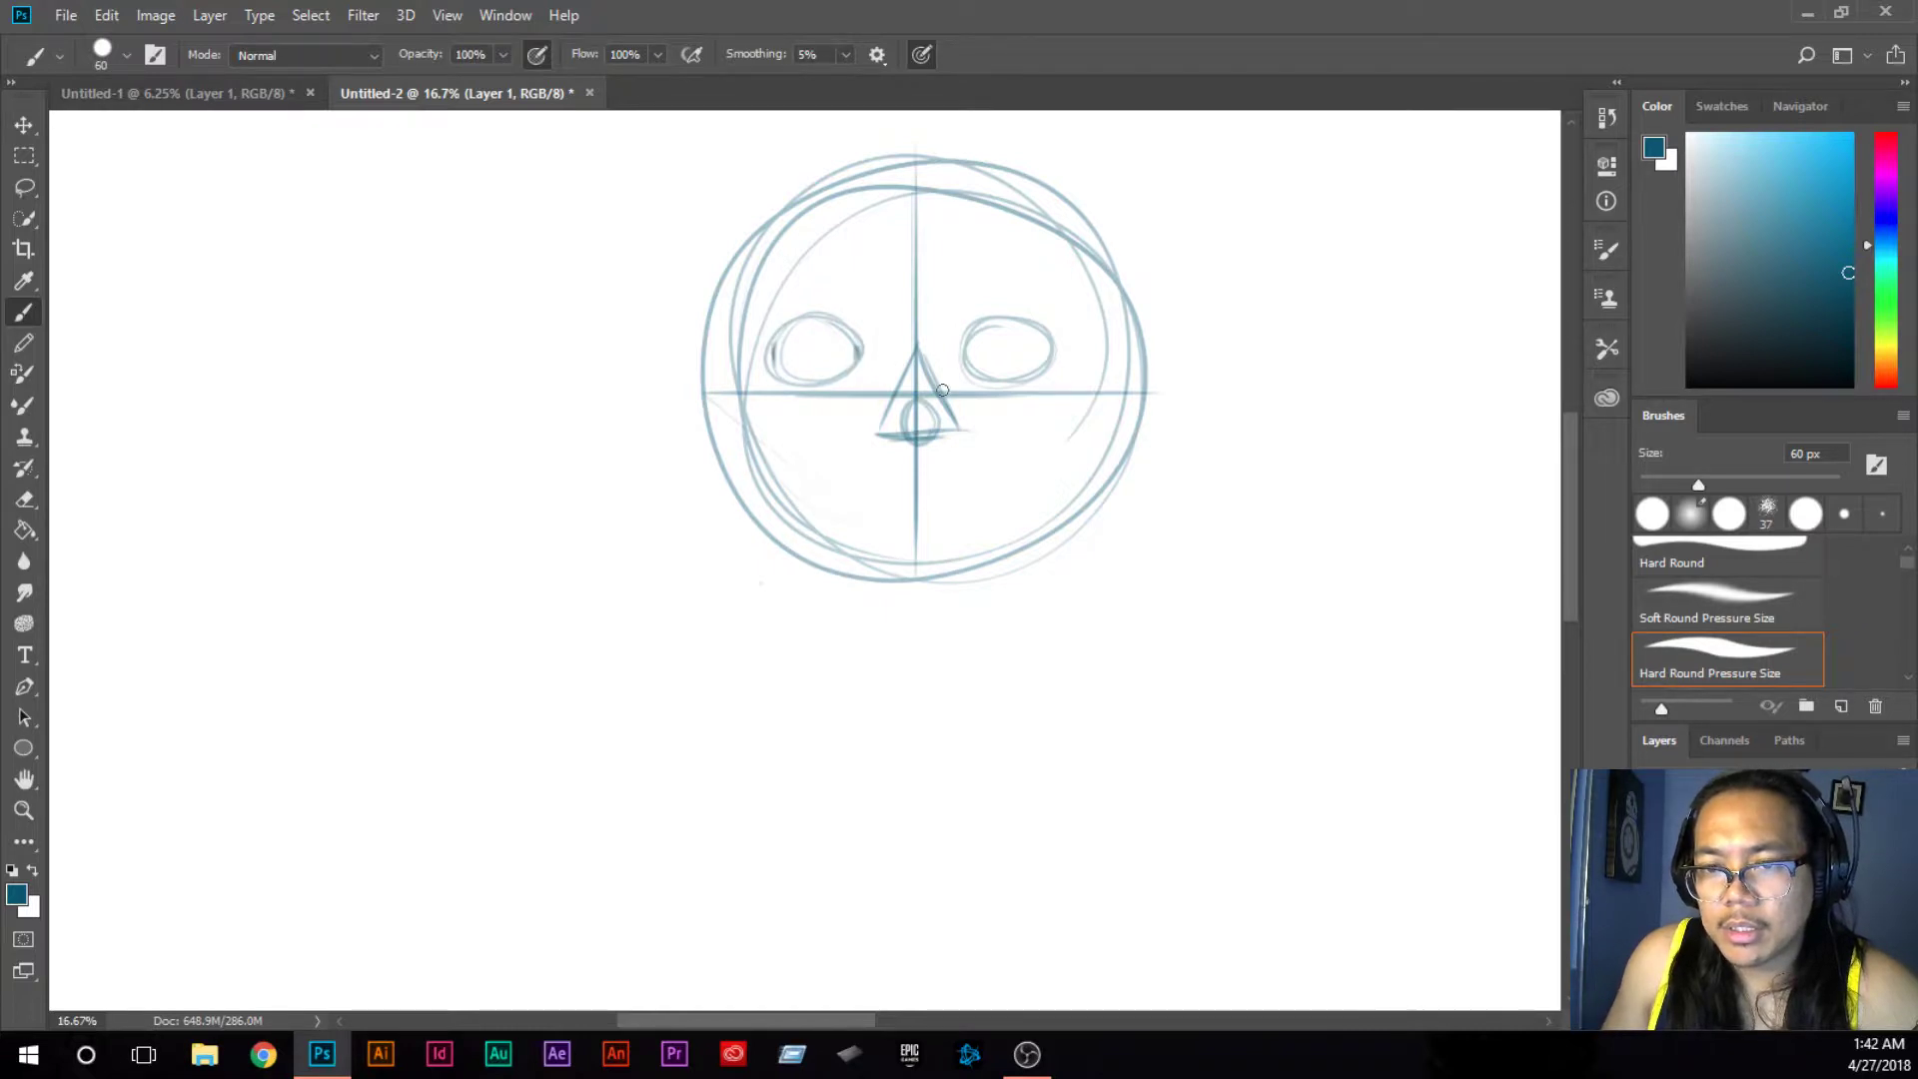
# Step: Darken the right eye's outline and the left eye's upper lid
pyautogui.moveTo(966, 345); pyautogui.dragTo(968, 368)
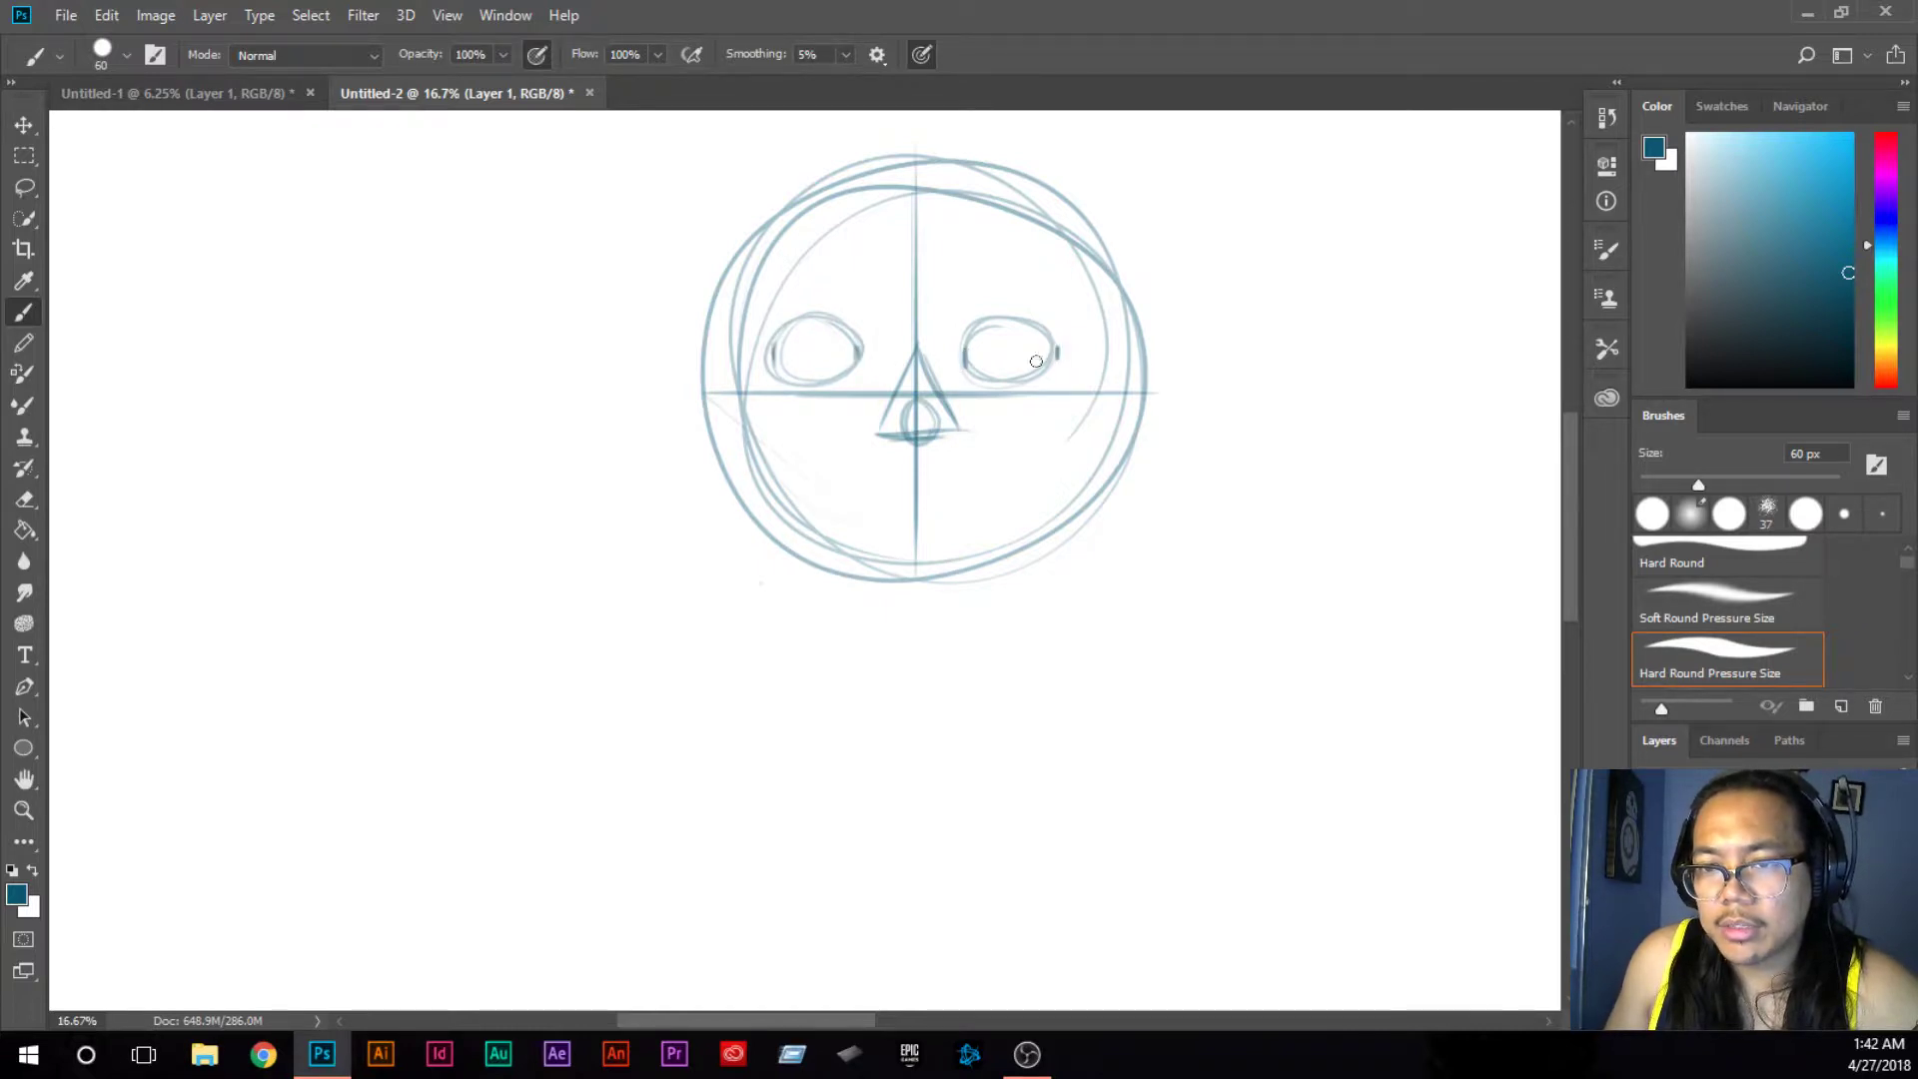
pyautogui.moveTo(960, 361)
pyautogui.mouseDown()
pyautogui.moveTo(1026, 324)
pyautogui.moveTo(1048, 345)
pyautogui.moveTo(967, 356)
pyautogui.moveTo(1054, 366)
pyautogui.moveTo(1004, 376)
pyautogui.moveTo(1060, 356)
pyautogui.mouseUp()
pyautogui.moveTo(764, 347)
pyautogui.mouseDown()
pyautogui.moveTo(836, 318)
pyautogui.moveTo(869, 368)
pyautogui.moveTo(779, 360)
pyautogui.moveTo(864, 365)
pyautogui.mouseUp()
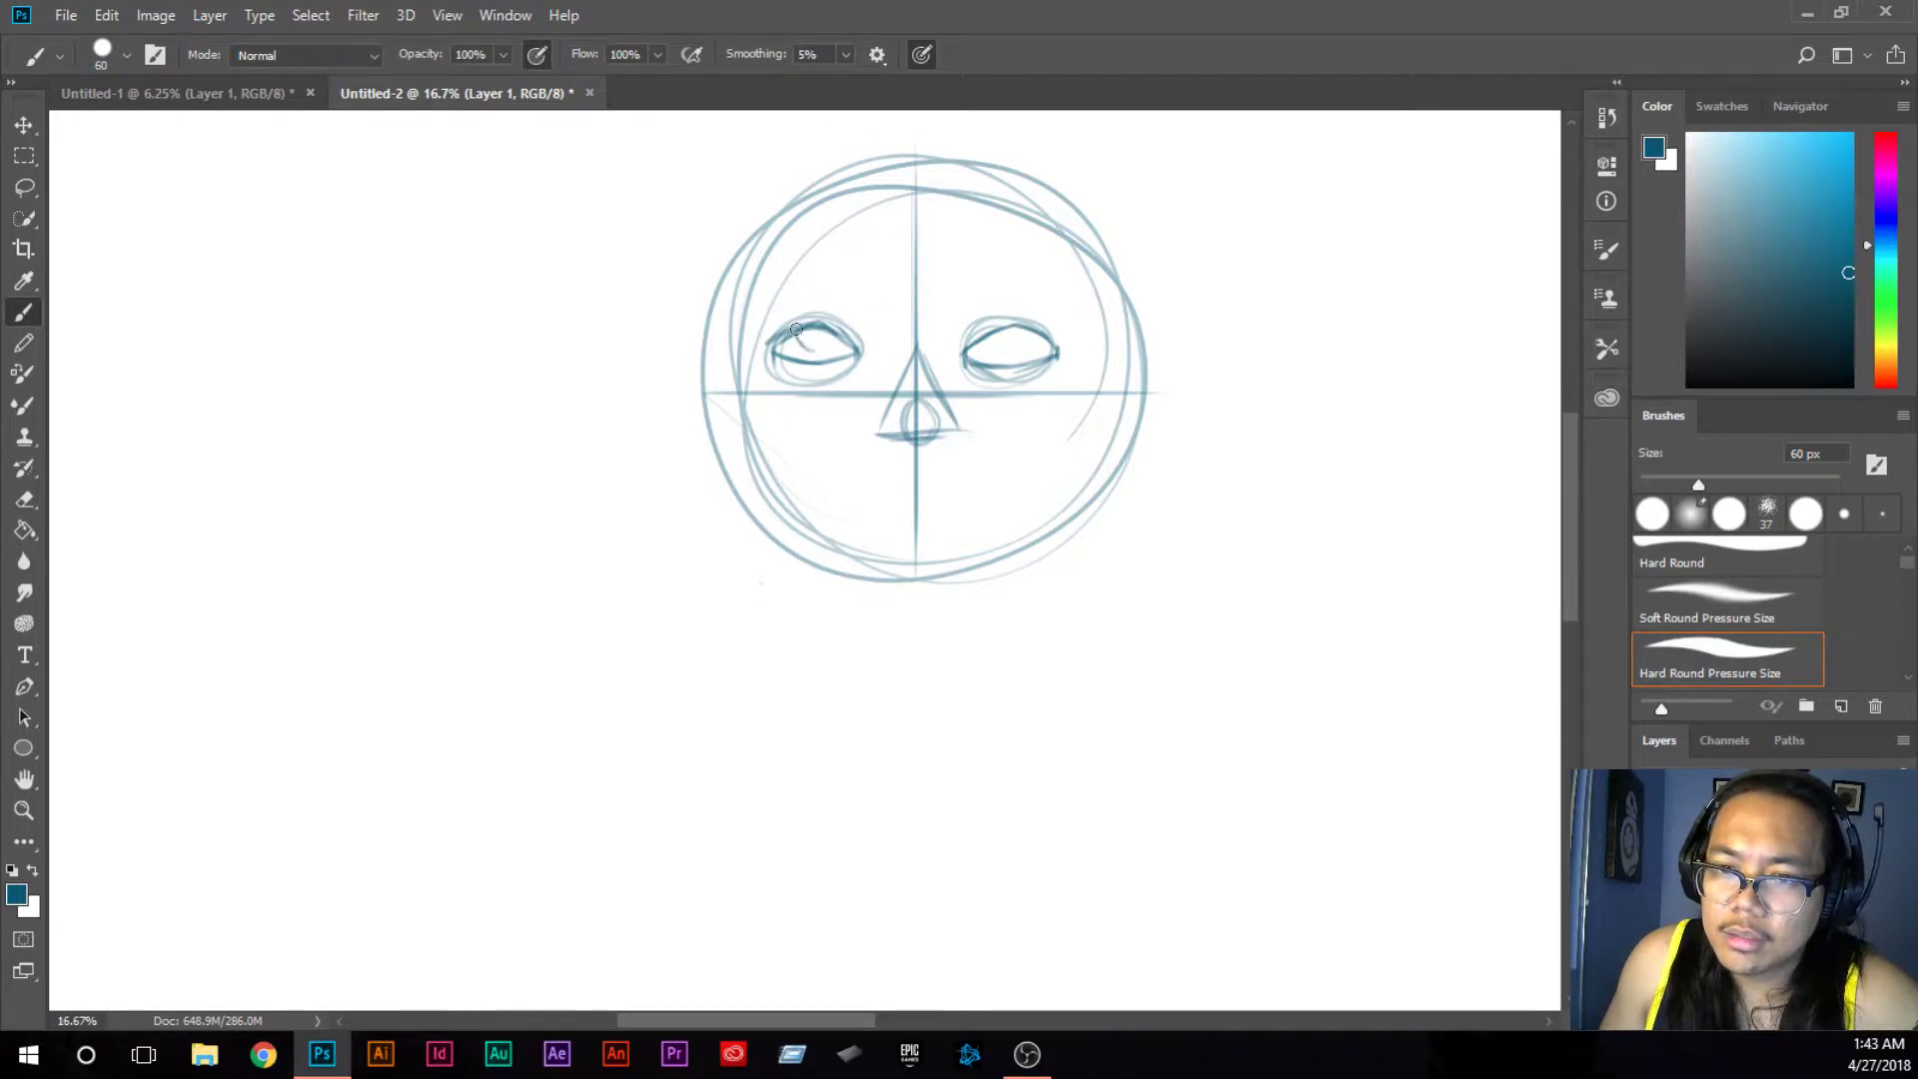
# Step: Draw irises in both eyes, add a left nostril wing, and shade the left iris
pyautogui.moveTo(796, 332); pyautogui.dragTo(824, 349)
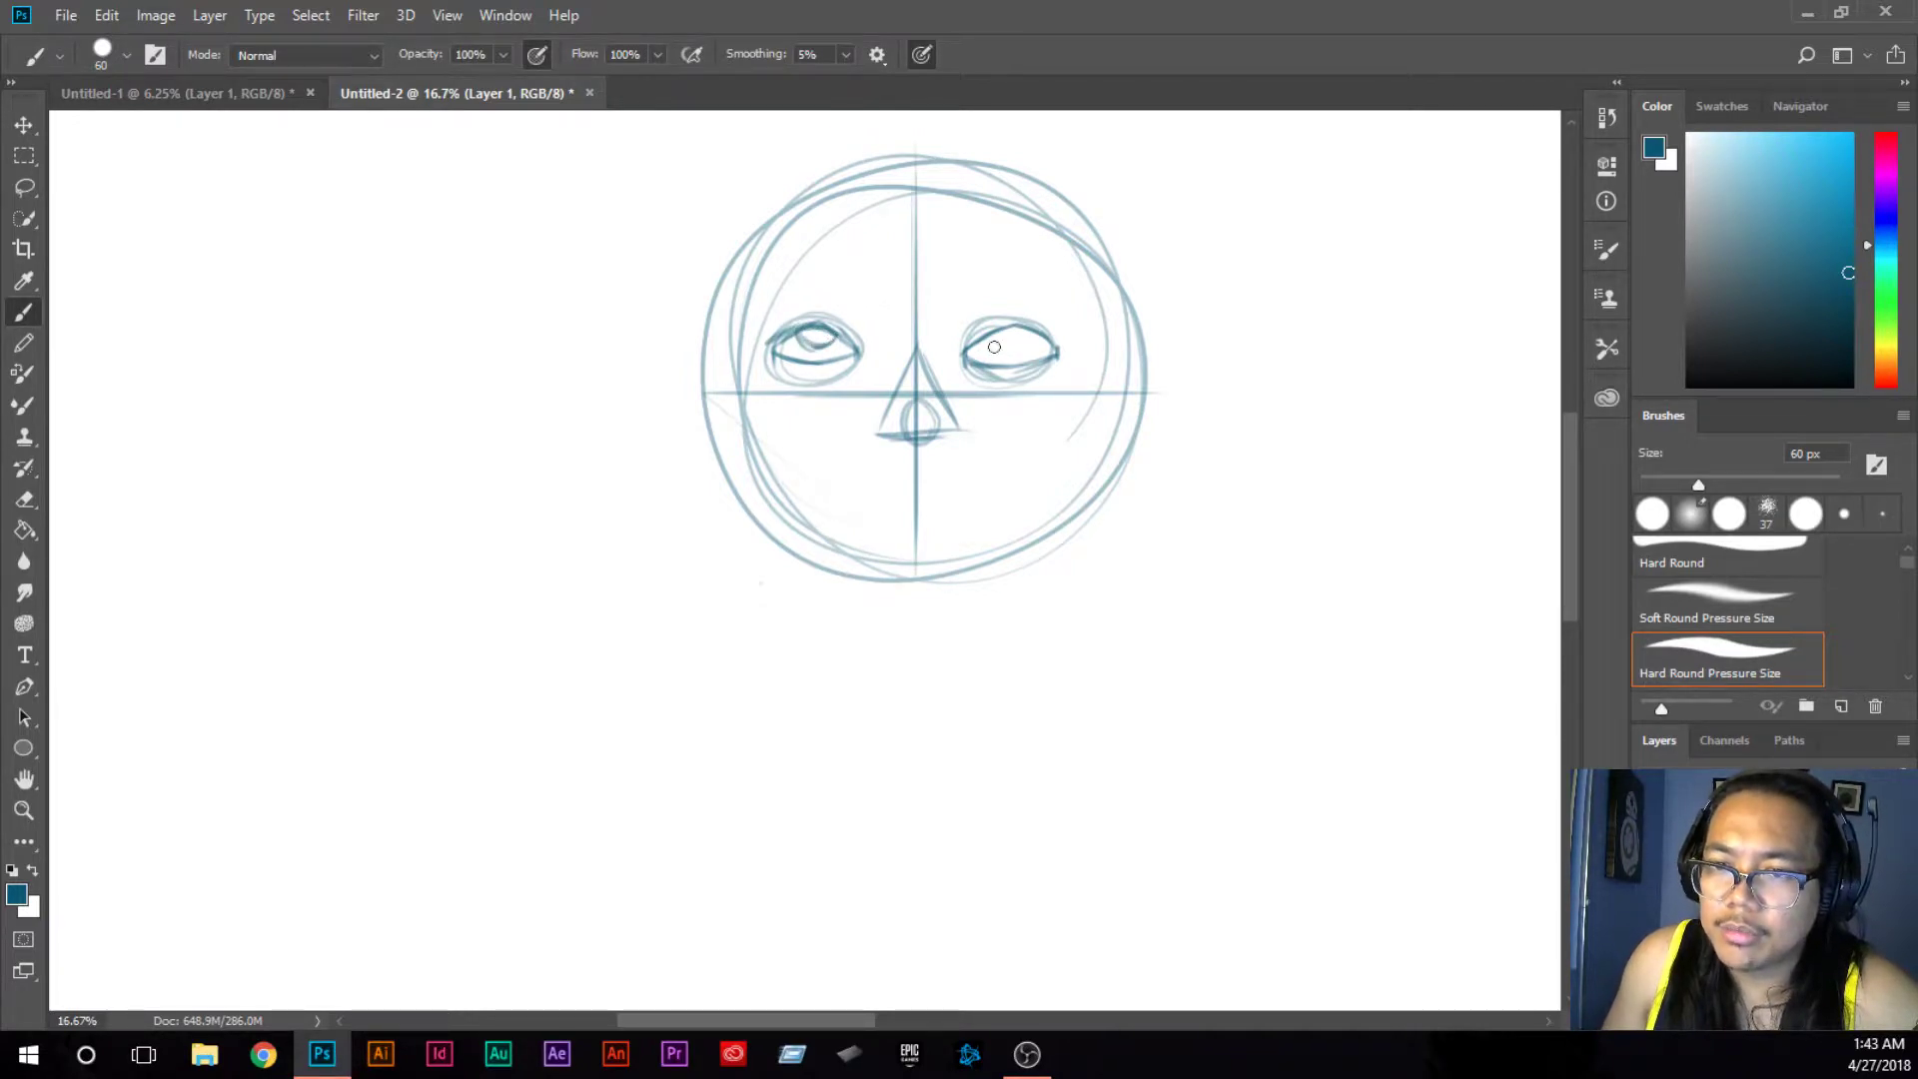
pyautogui.moveTo(990, 346)
pyautogui.mouseDown()
pyautogui.moveTo(1029, 340)
pyautogui.moveTo(1029, 360)
pyautogui.mouseUp()
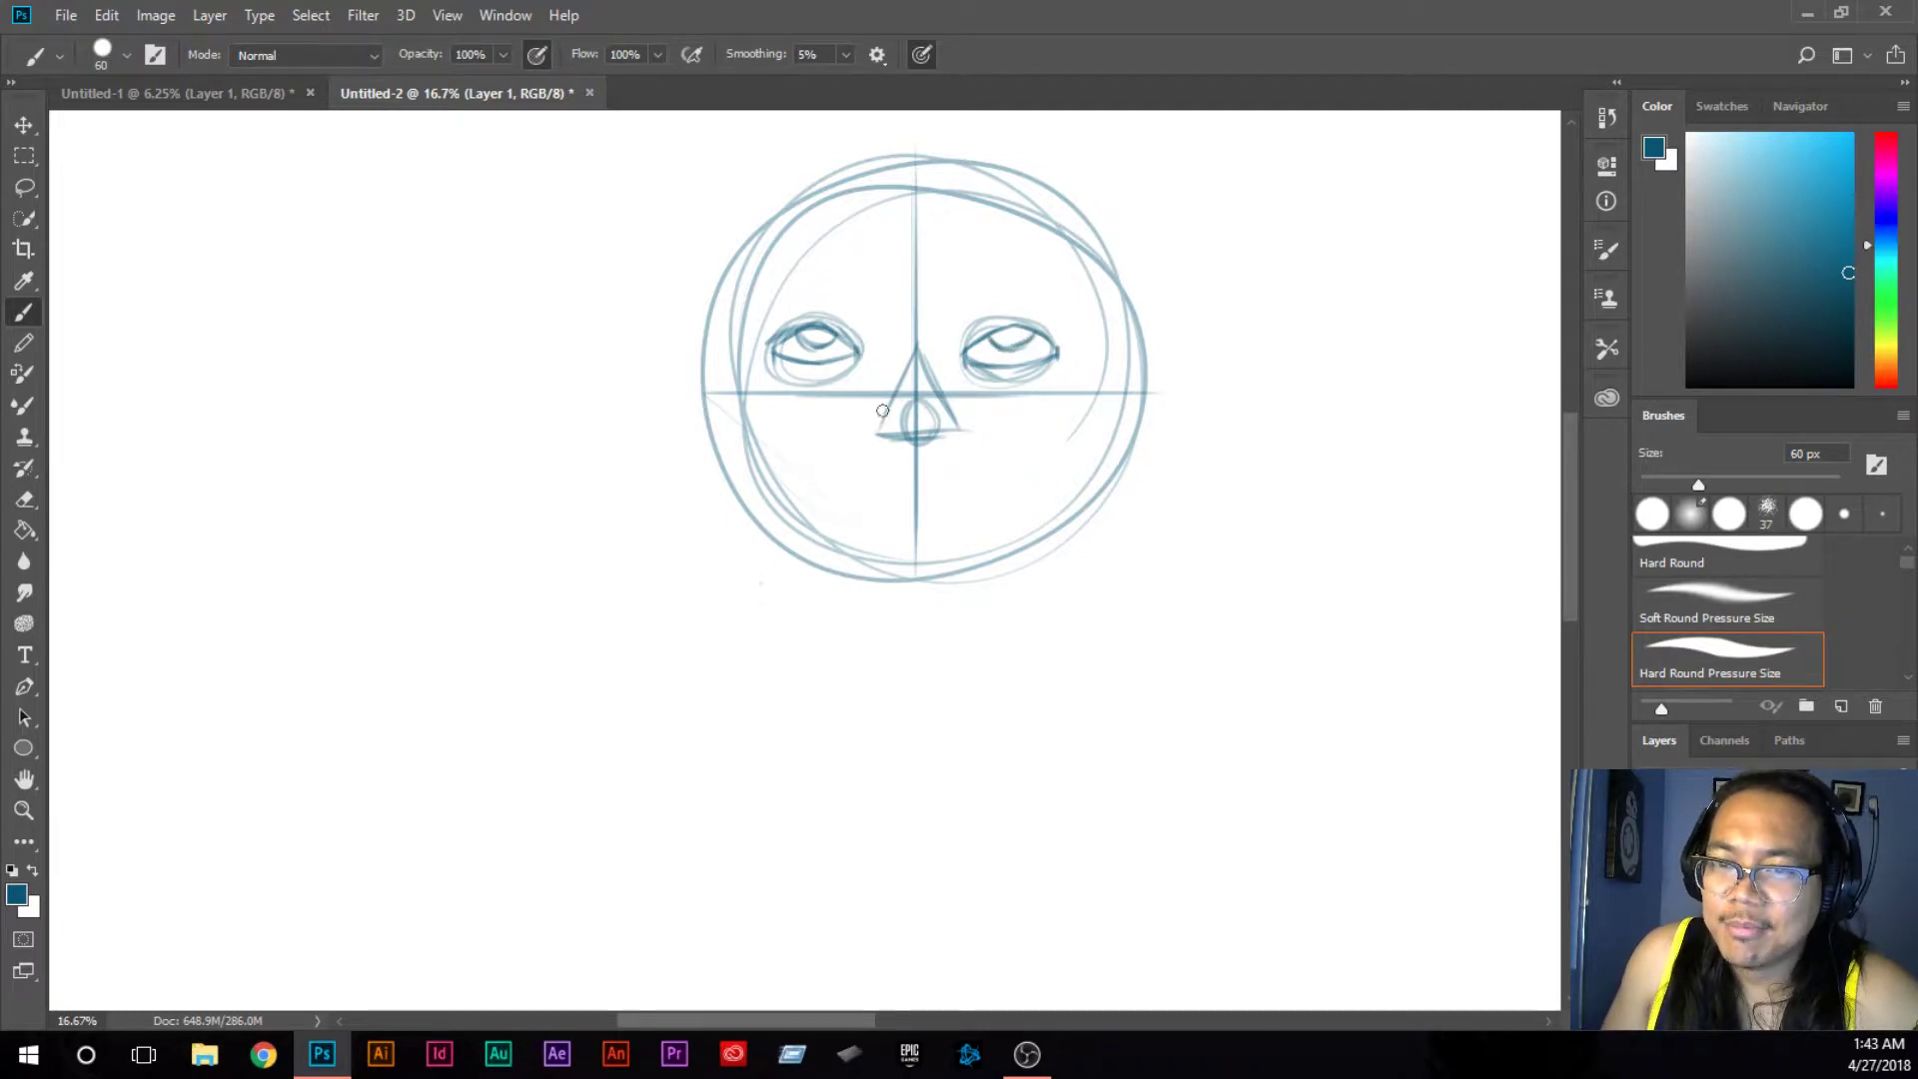
pyautogui.moveTo(880, 408); pyautogui.dragTo(878, 438)
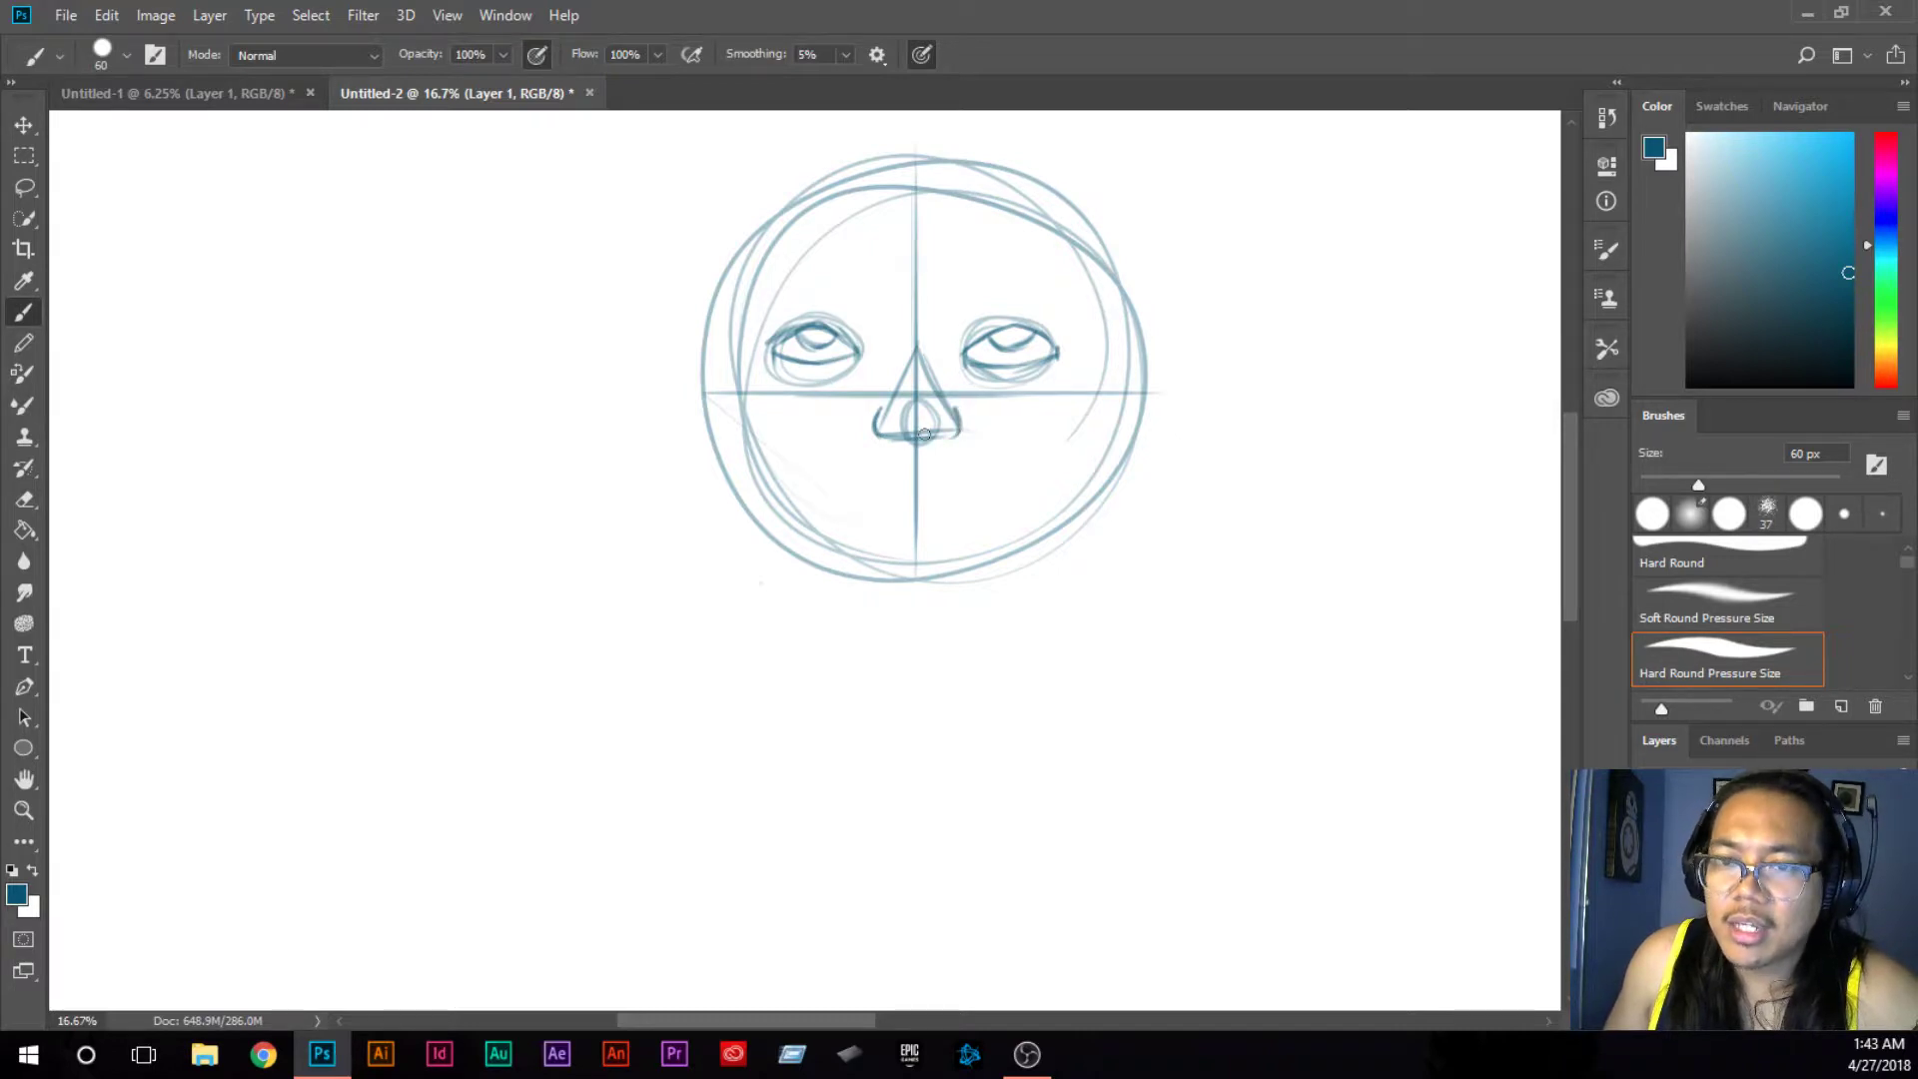
pyautogui.moveTo(1001, 333); pyautogui.dragTo(1020, 332)
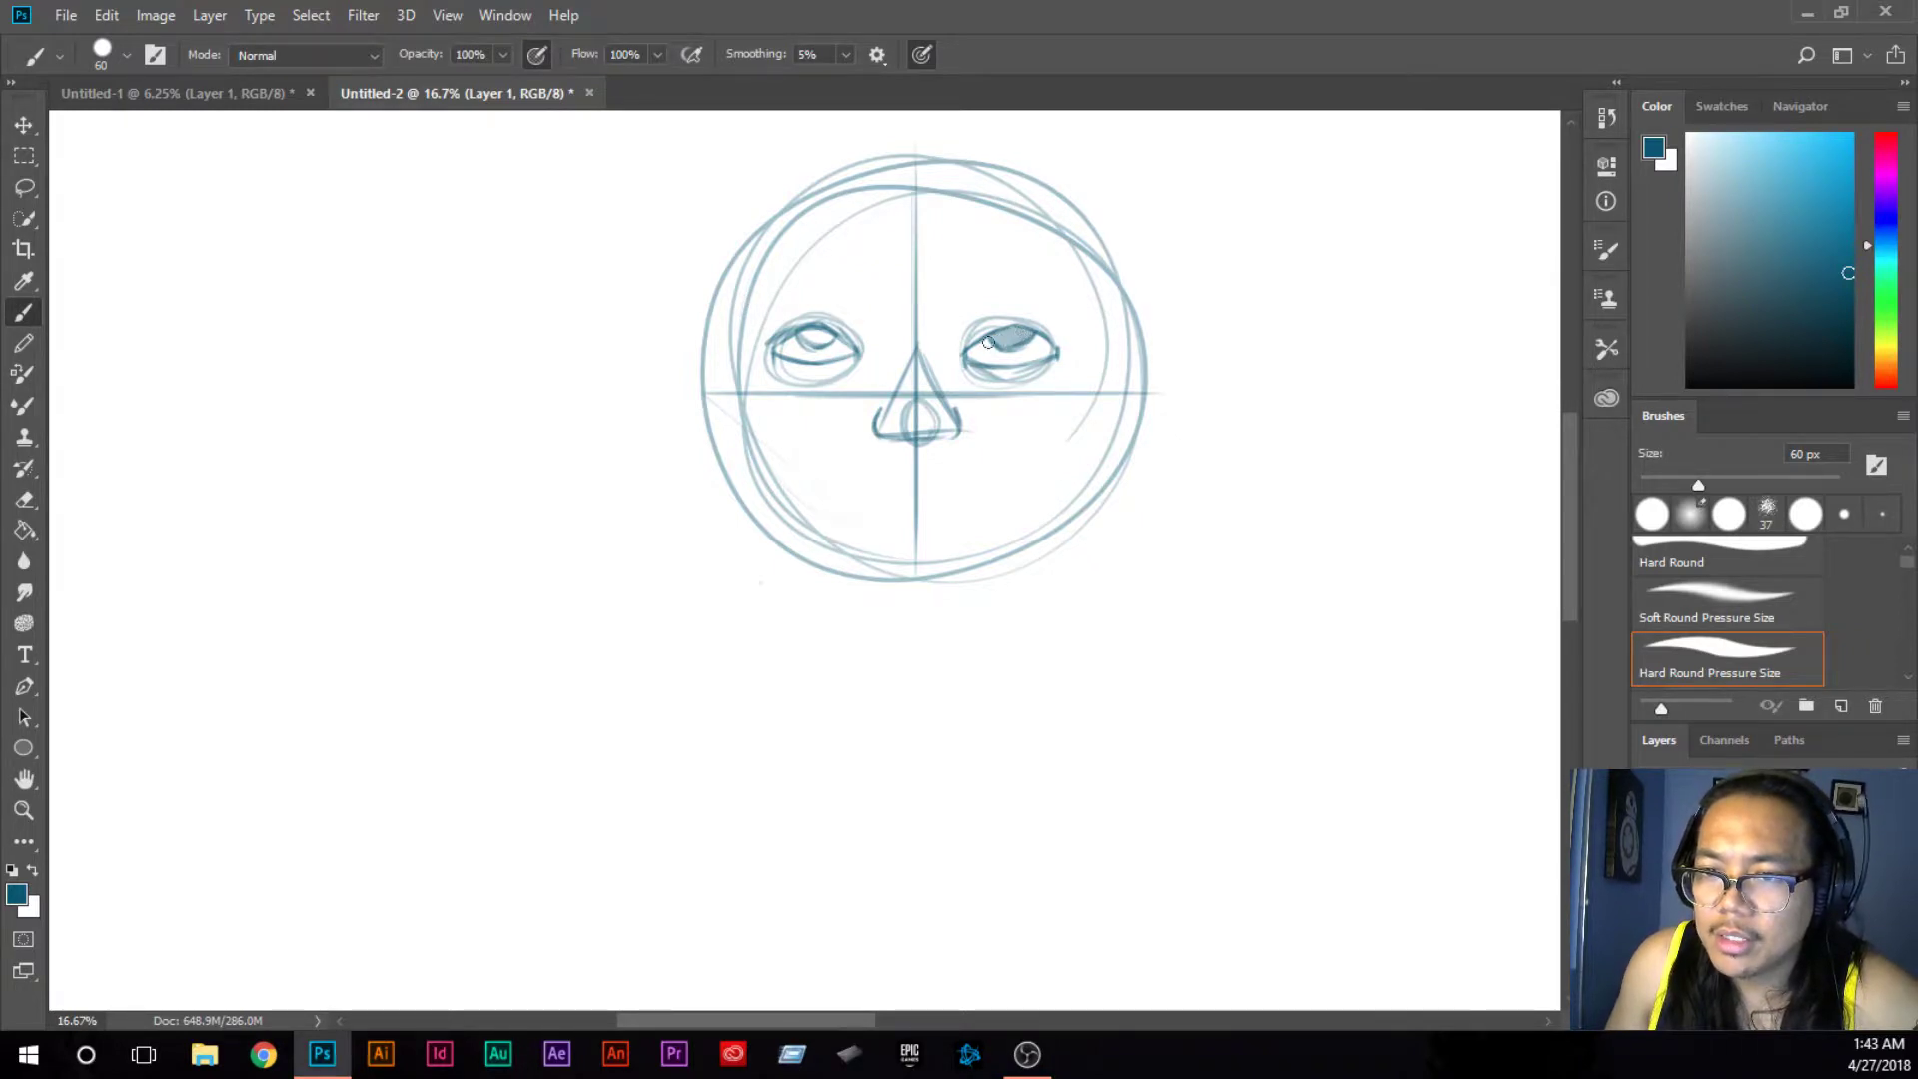
pyautogui.moveTo(800, 330); pyautogui.dragTo(809, 333)
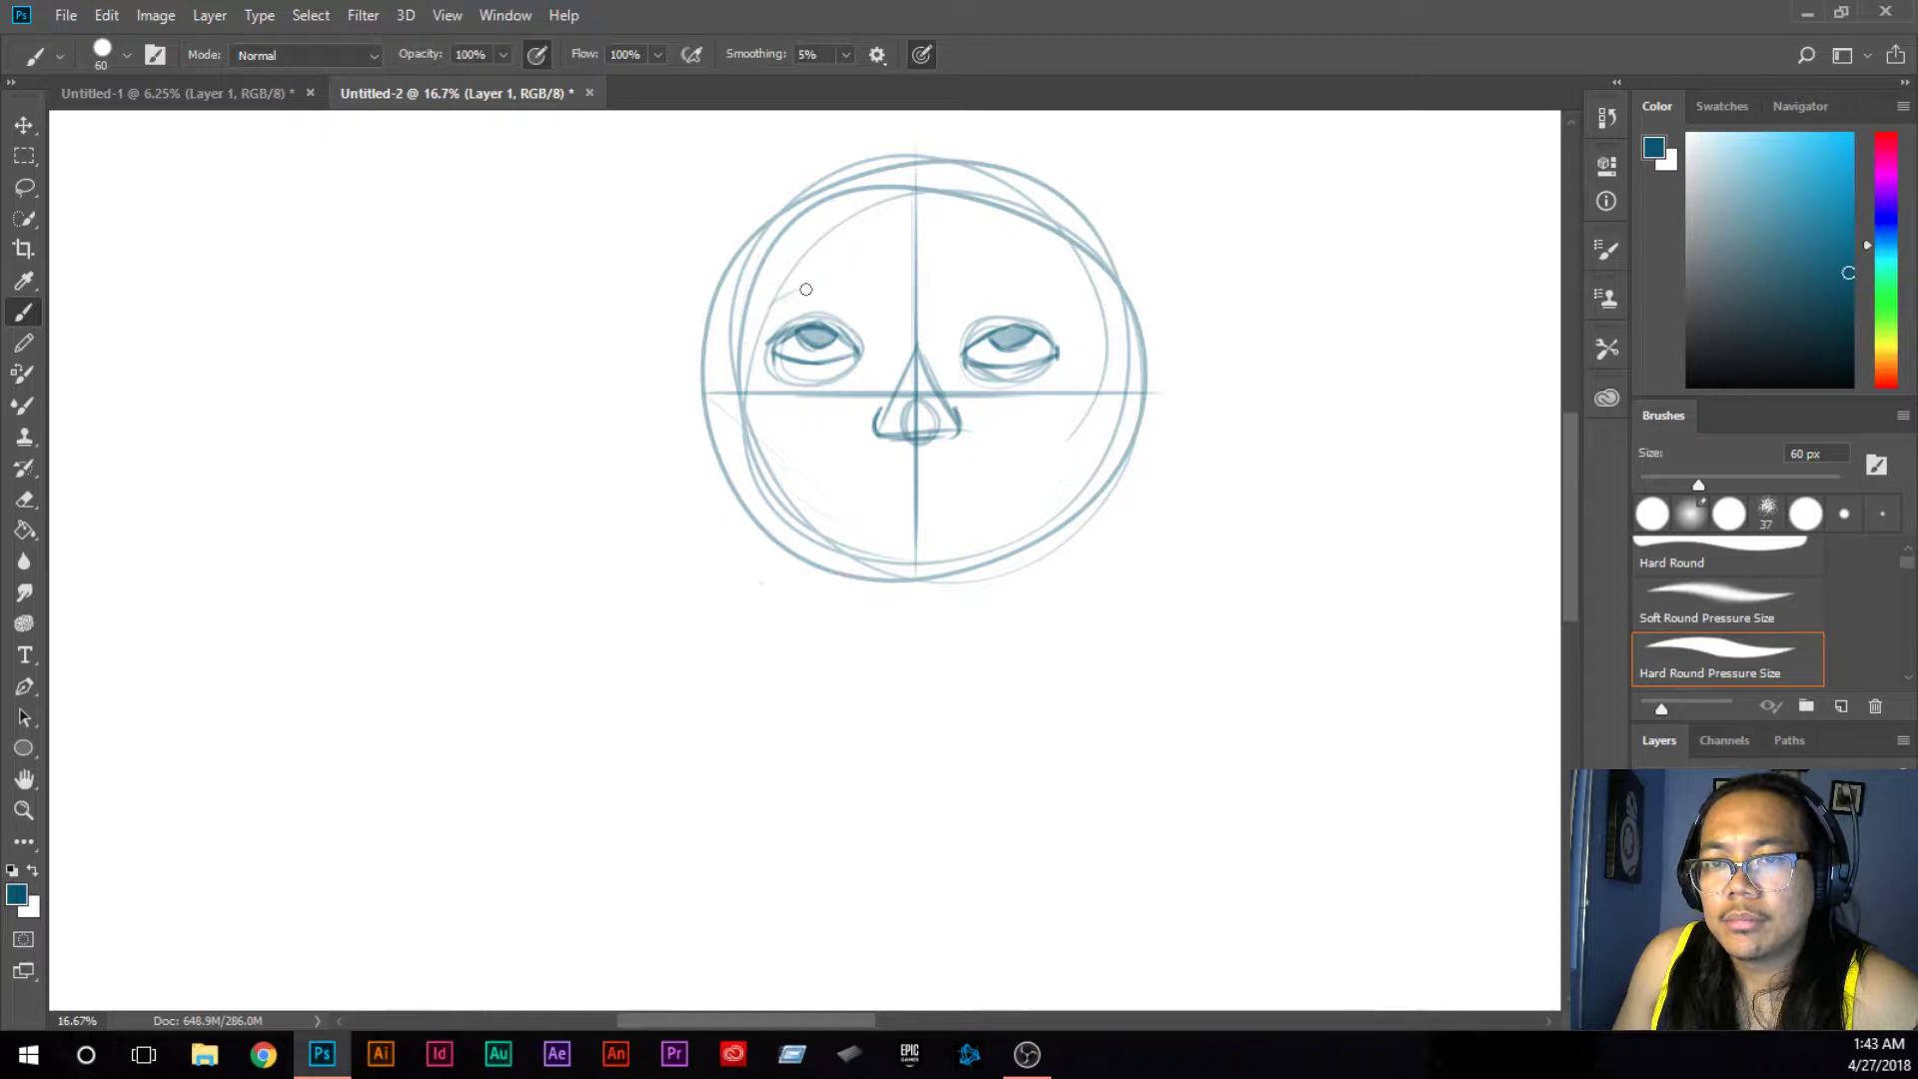
# Step: Outline thick eyebrows above both eyes and add darker shading to both irises
pyautogui.moveTo(764, 308)
pyautogui.mouseDown()
pyautogui.moveTo(866, 281)
pyautogui.moveTo(764, 300)
pyautogui.mouseUp()
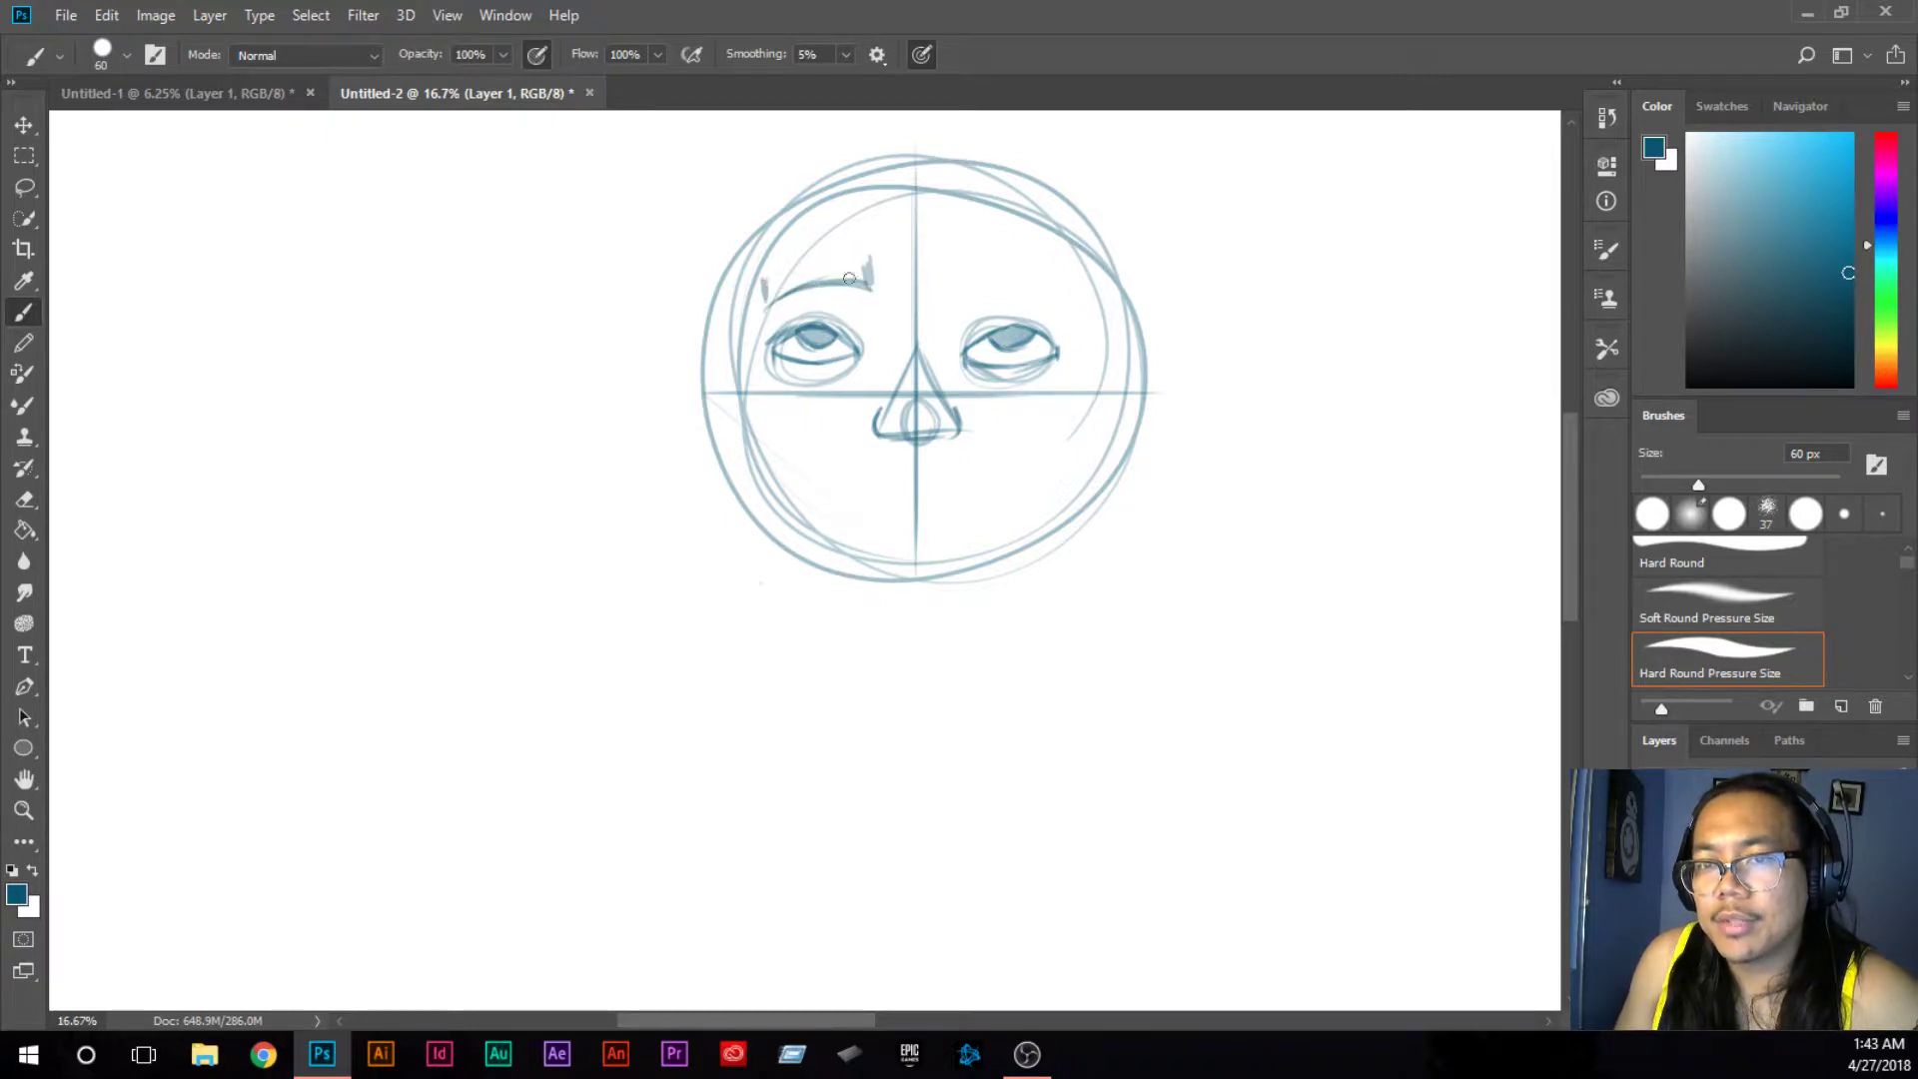
pyautogui.moveTo(872, 267)
pyautogui.mouseDown()
pyautogui.moveTo(821, 252)
pyautogui.moveTo(767, 272)
pyautogui.moveTo(864, 265)
pyautogui.moveTo(795, 285)
pyautogui.moveTo(870, 271)
pyautogui.moveTo(1076, 309)
pyautogui.mouseUp()
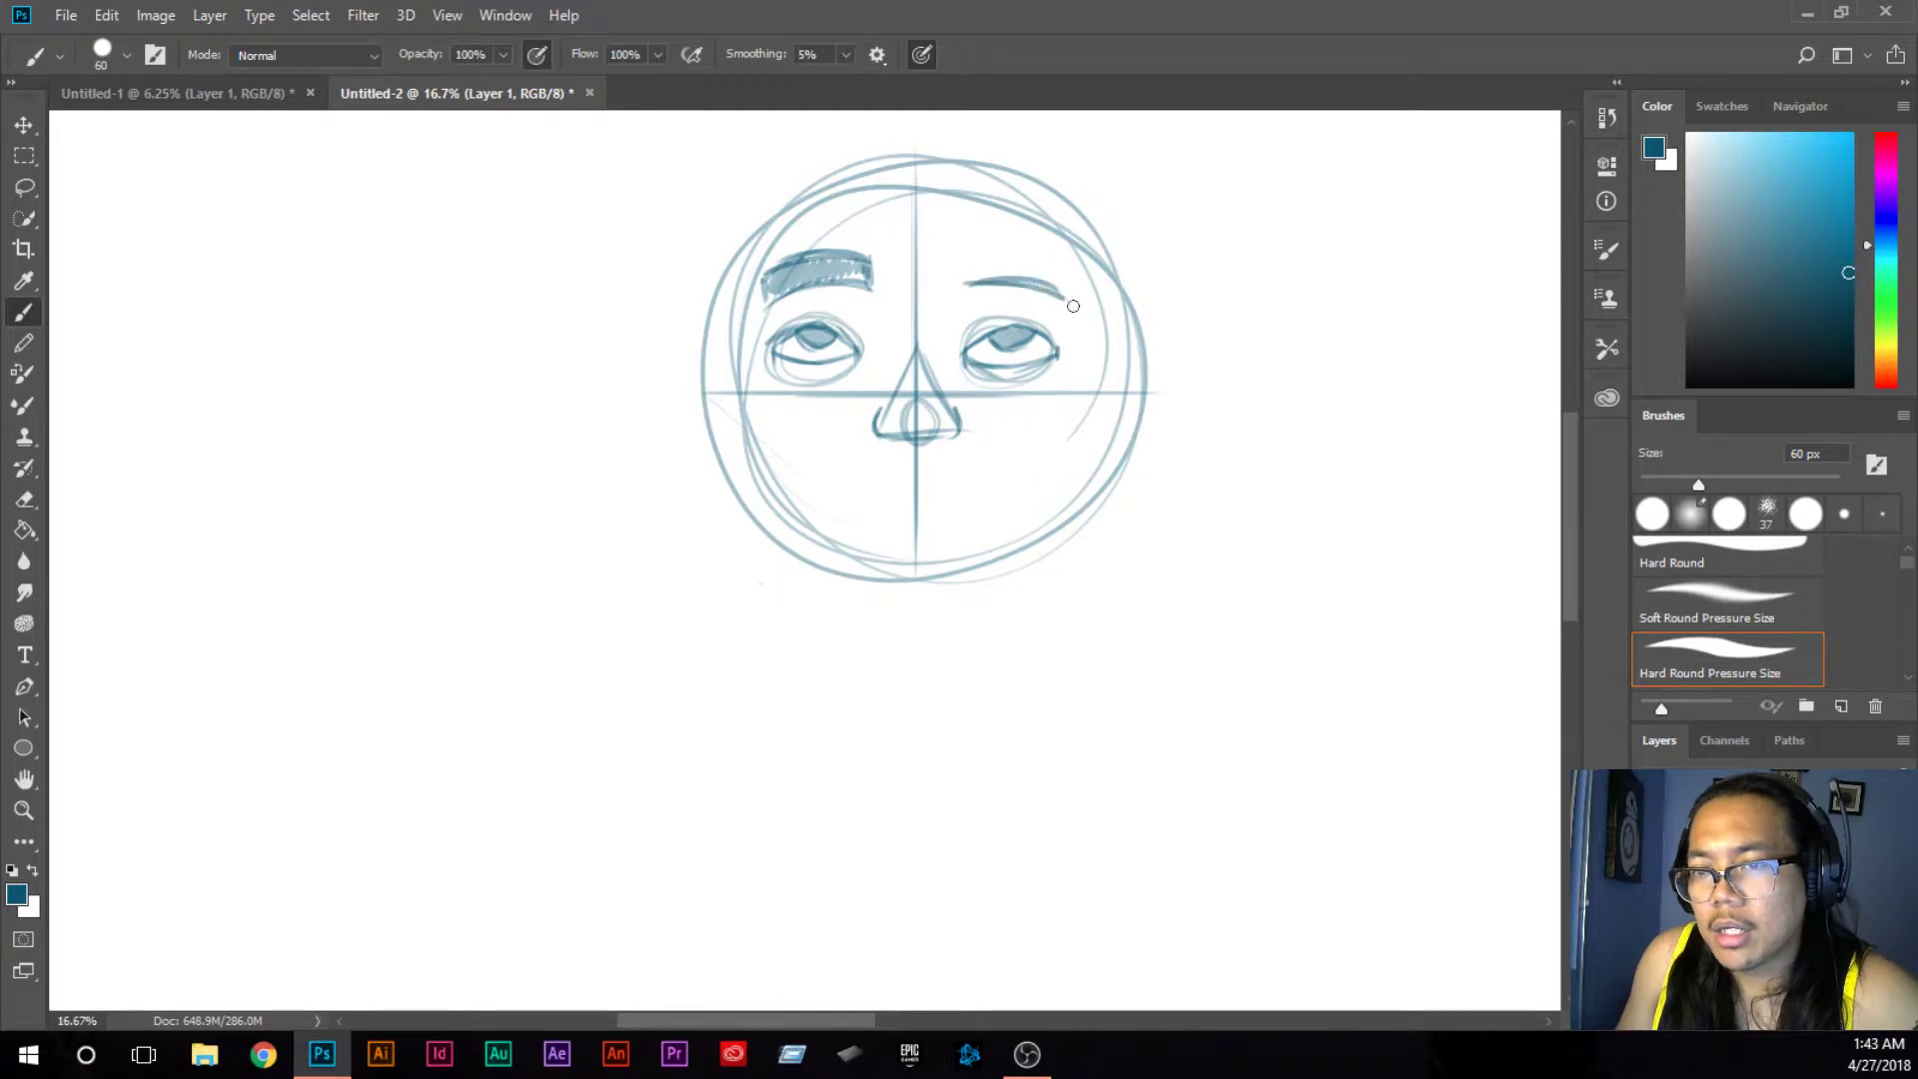
pyautogui.moveTo(964, 261)
pyautogui.mouseDown()
pyautogui.moveTo(968, 295)
pyautogui.moveTo(1069, 297)
pyautogui.mouseUp()
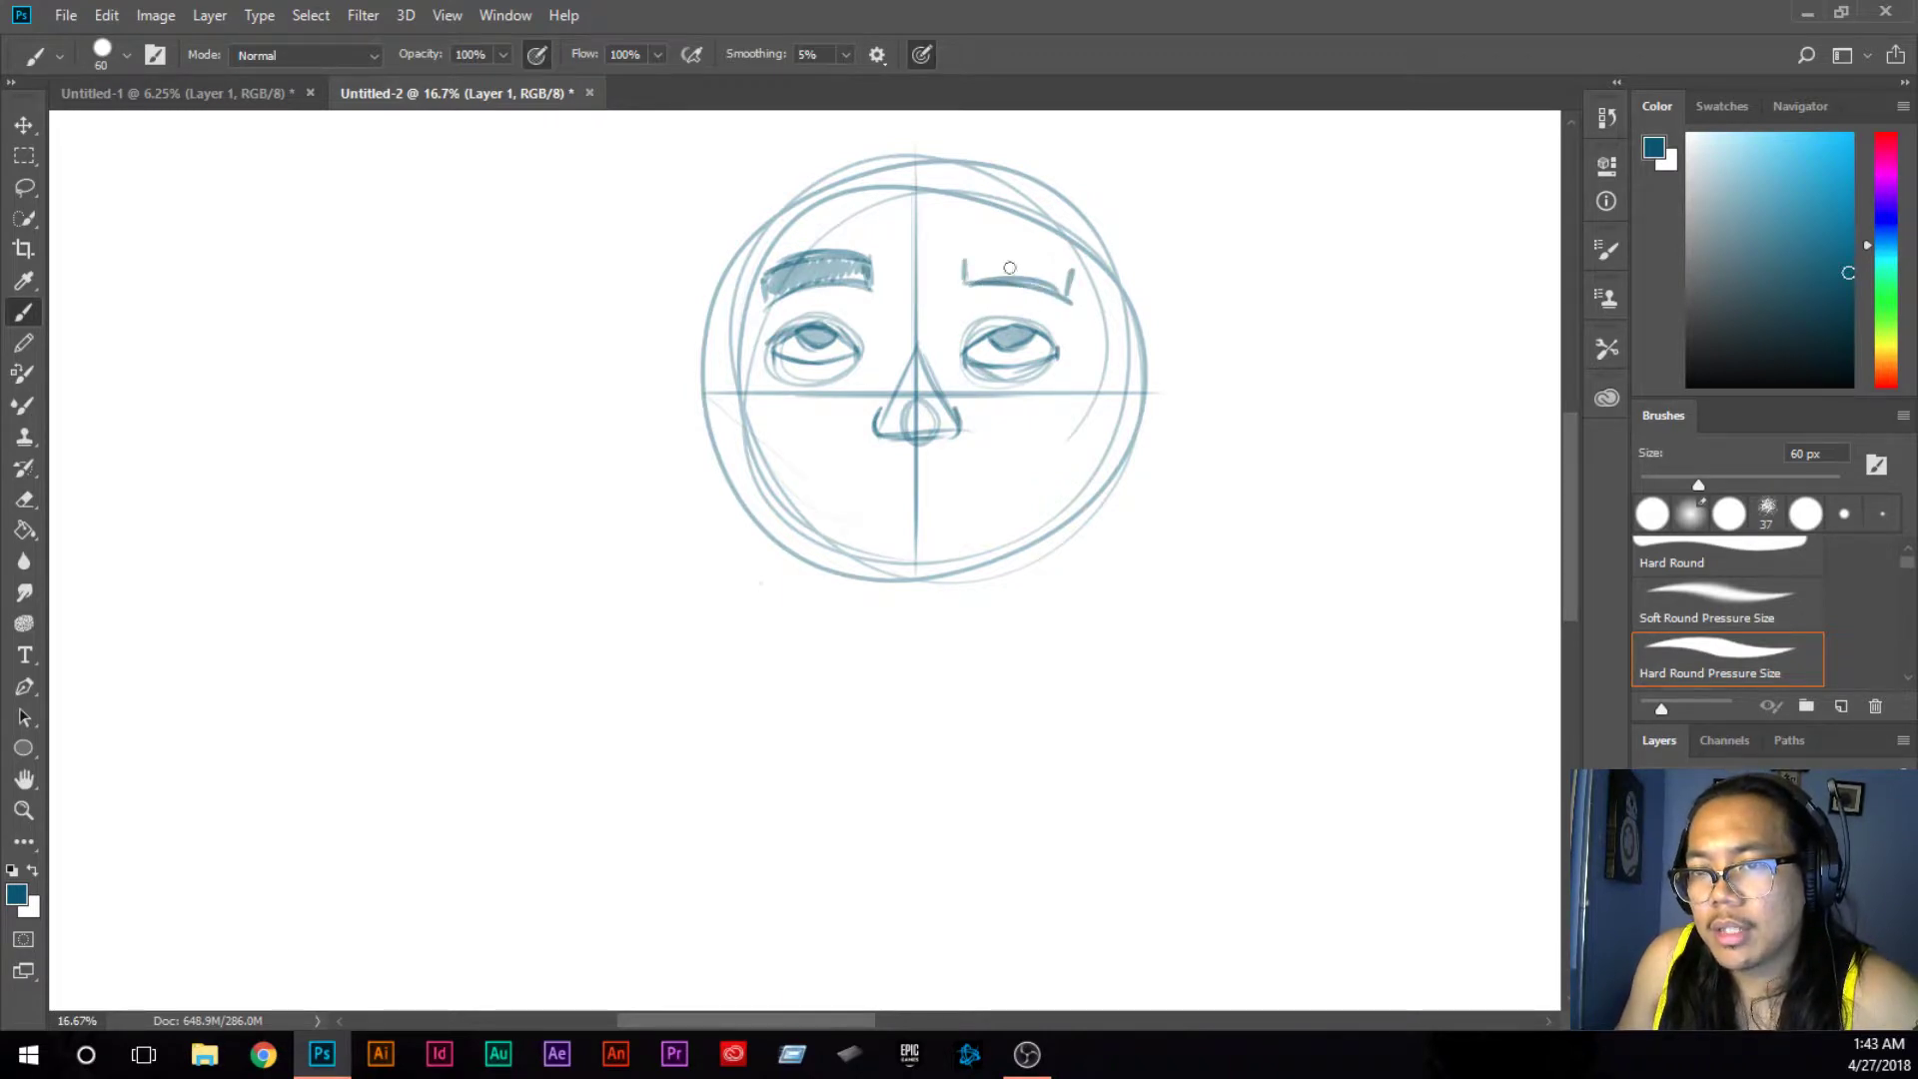
pyautogui.moveTo(962, 258)
pyautogui.mouseDown()
pyautogui.moveTo(1042, 258)
pyautogui.moveTo(1073, 273)
pyautogui.moveTo(975, 280)
pyautogui.moveTo(1067, 294)
pyautogui.mouseUp()
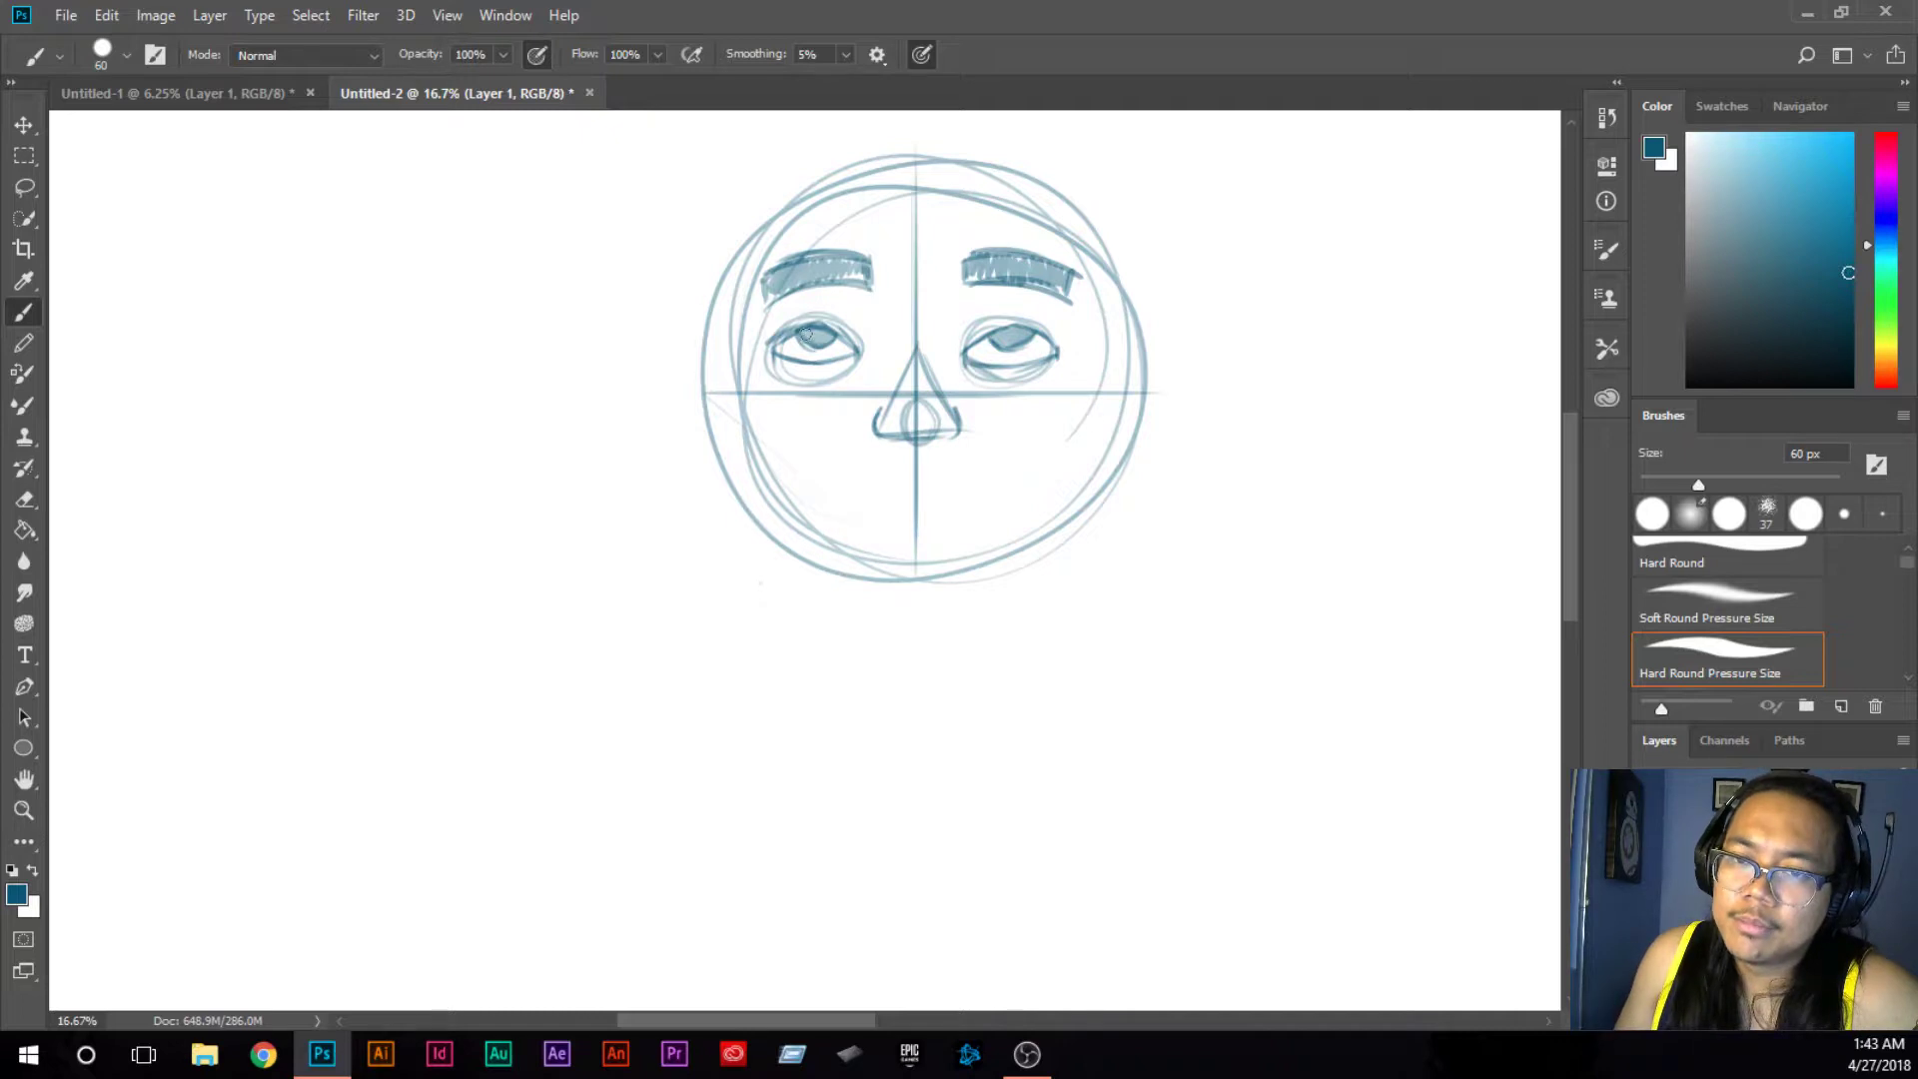
pyautogui.moveTo(804, 331)
pyautogui.mouseDown()
pyautogui.moveTo(810, 353)
pyautogui.moveTo(834, 351)
pyautogui.mouseUp()
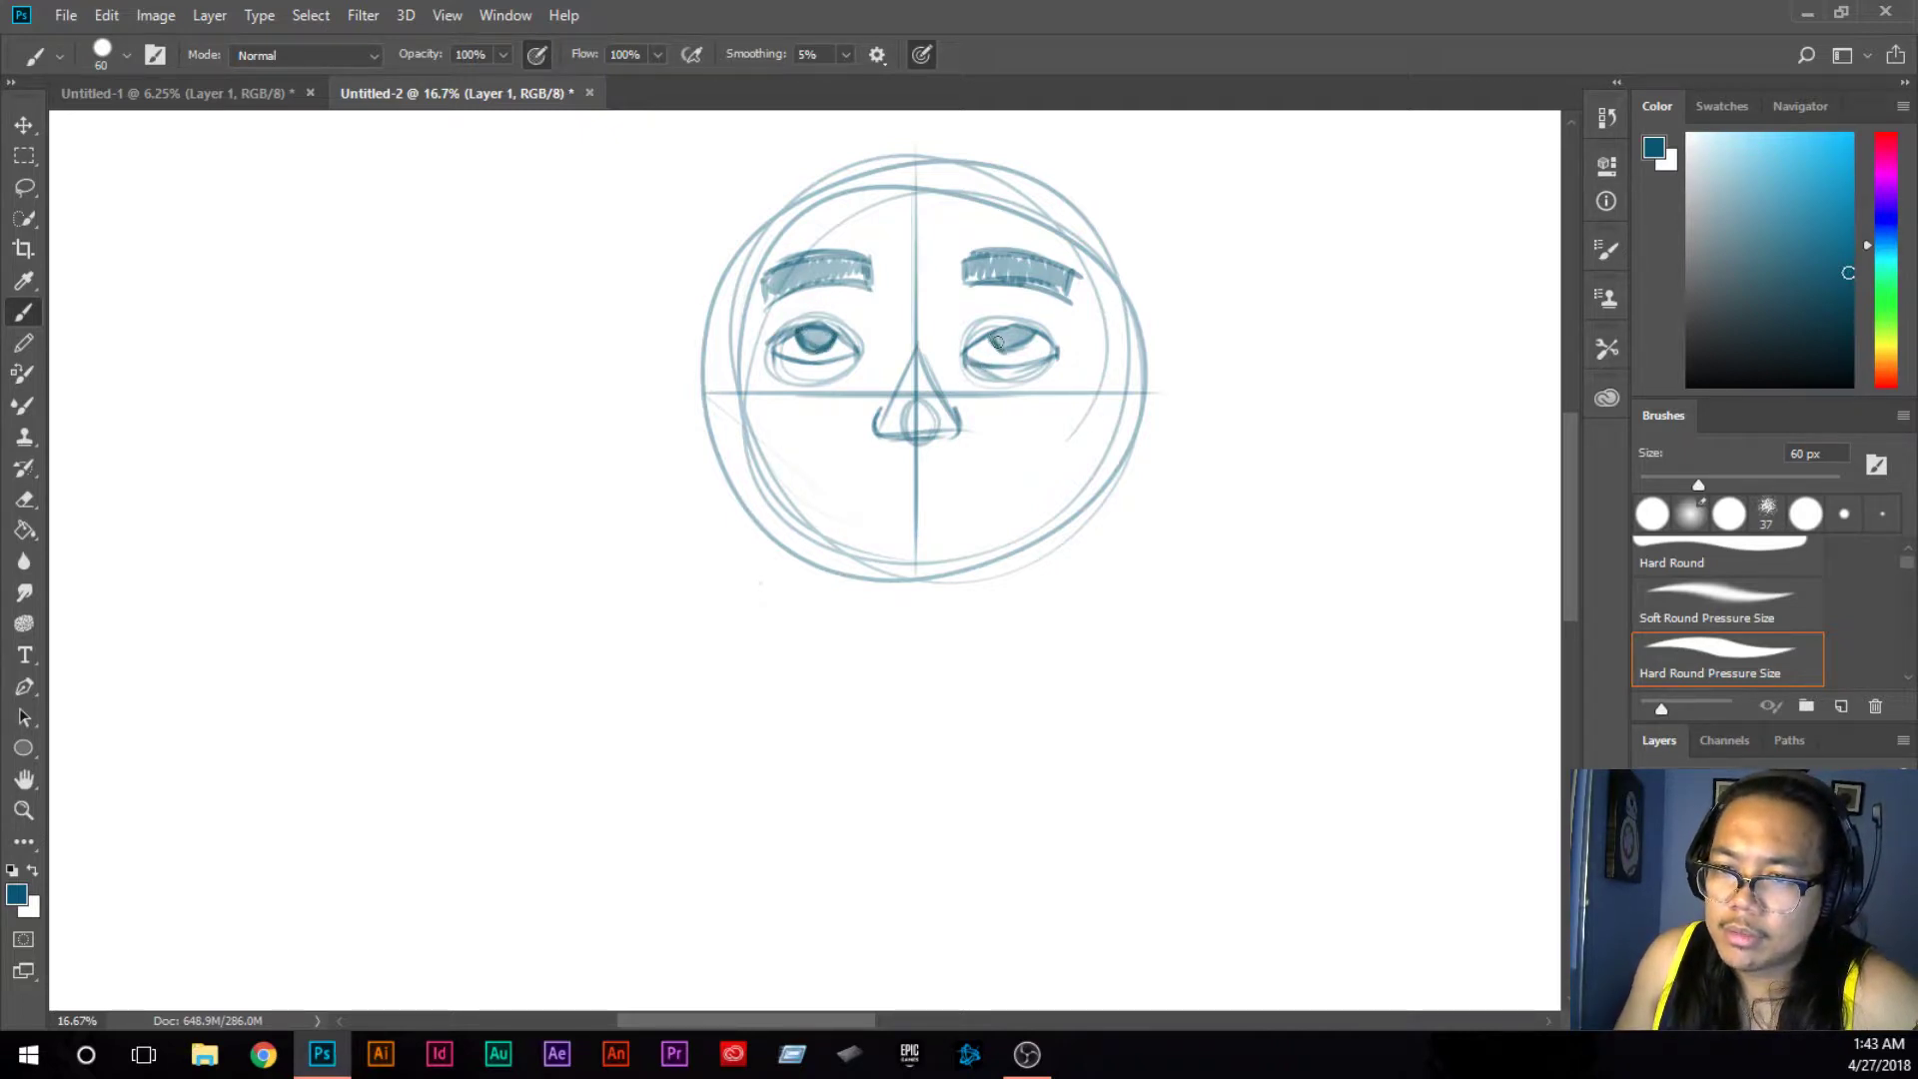
pyautogui.moveTo(1025, 330); pyautogui.dragTo(1031, 348)
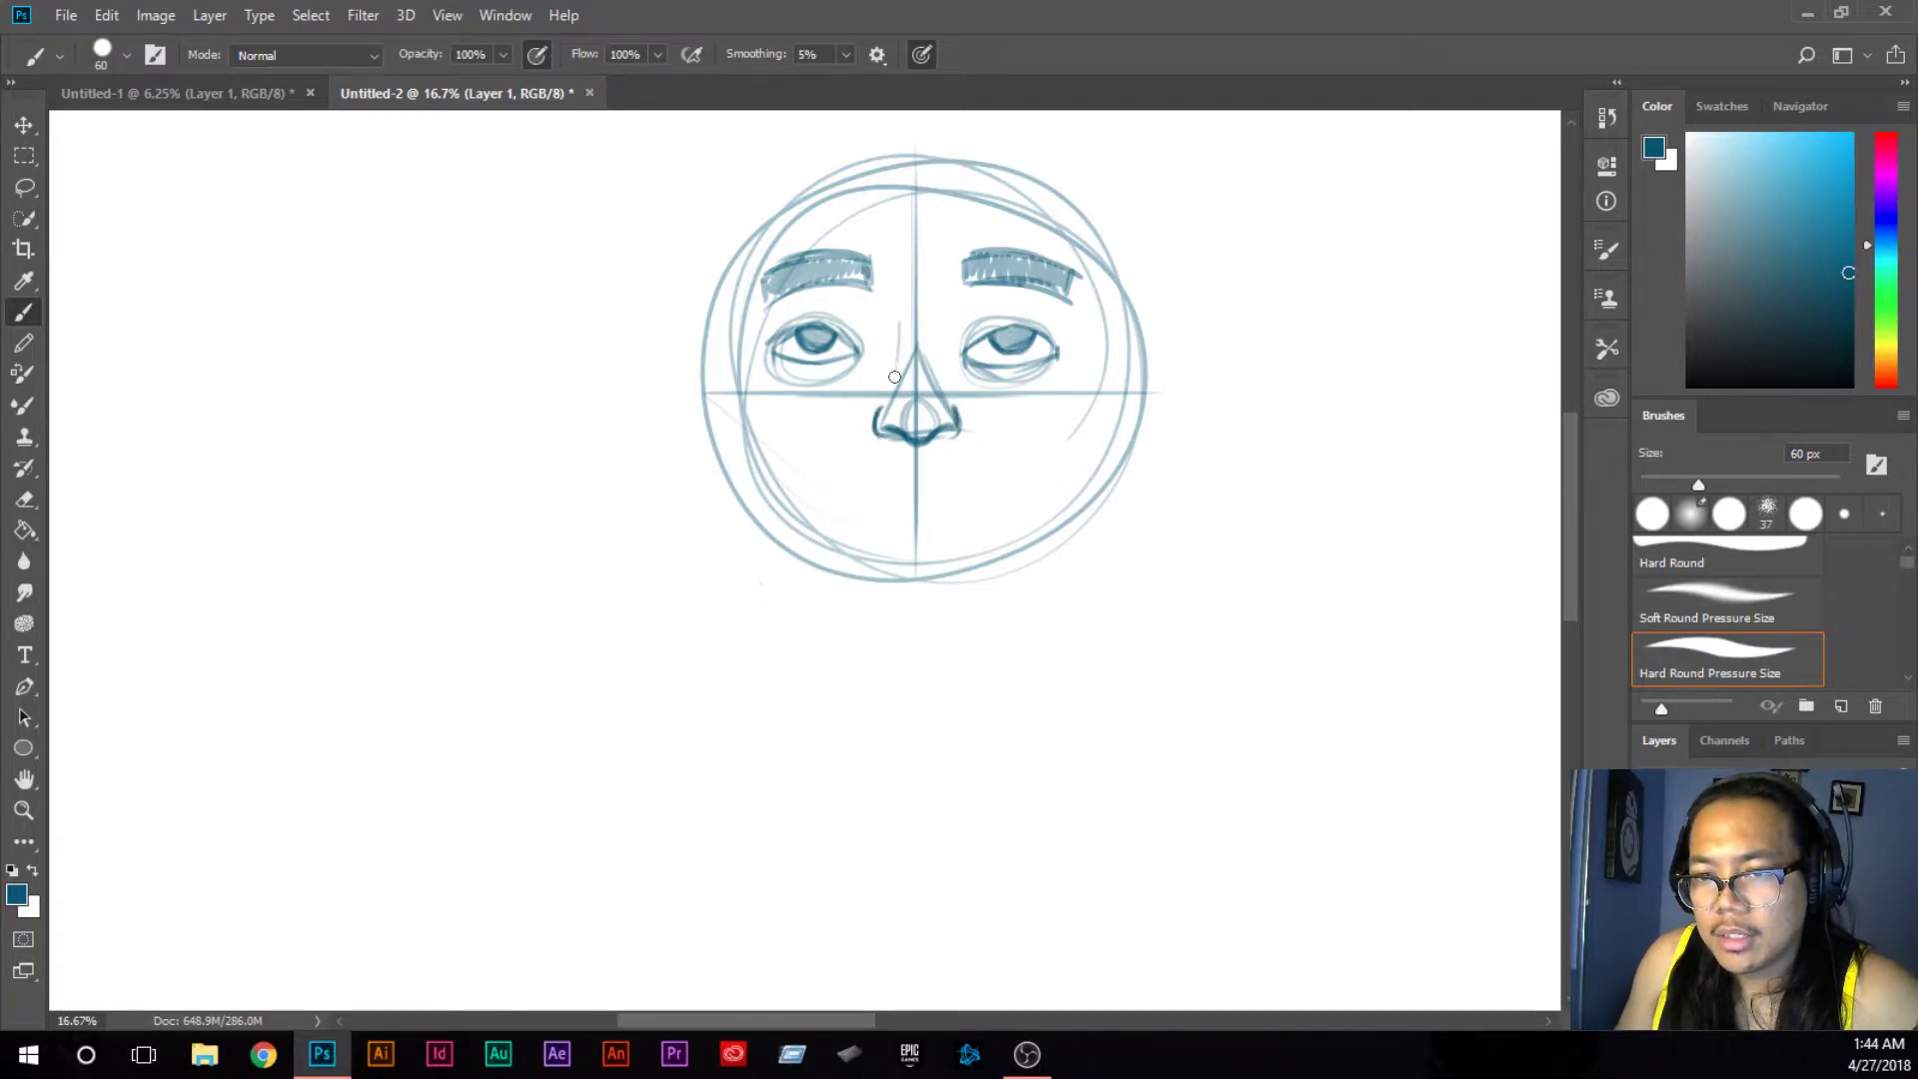
# Step: Draw both nose-bridge lines, extending the right one down to the nostril
pyautogui.moveTo(899, 321); pyautogui.dragTo(894, 396)
pyautogui.moveTo(899, 327)
pyautogui.mouseDown()
pyautogui.moveTo(902, 390)
pyautogui.moveTo(939, 398)
pyautogui.mouseUp()
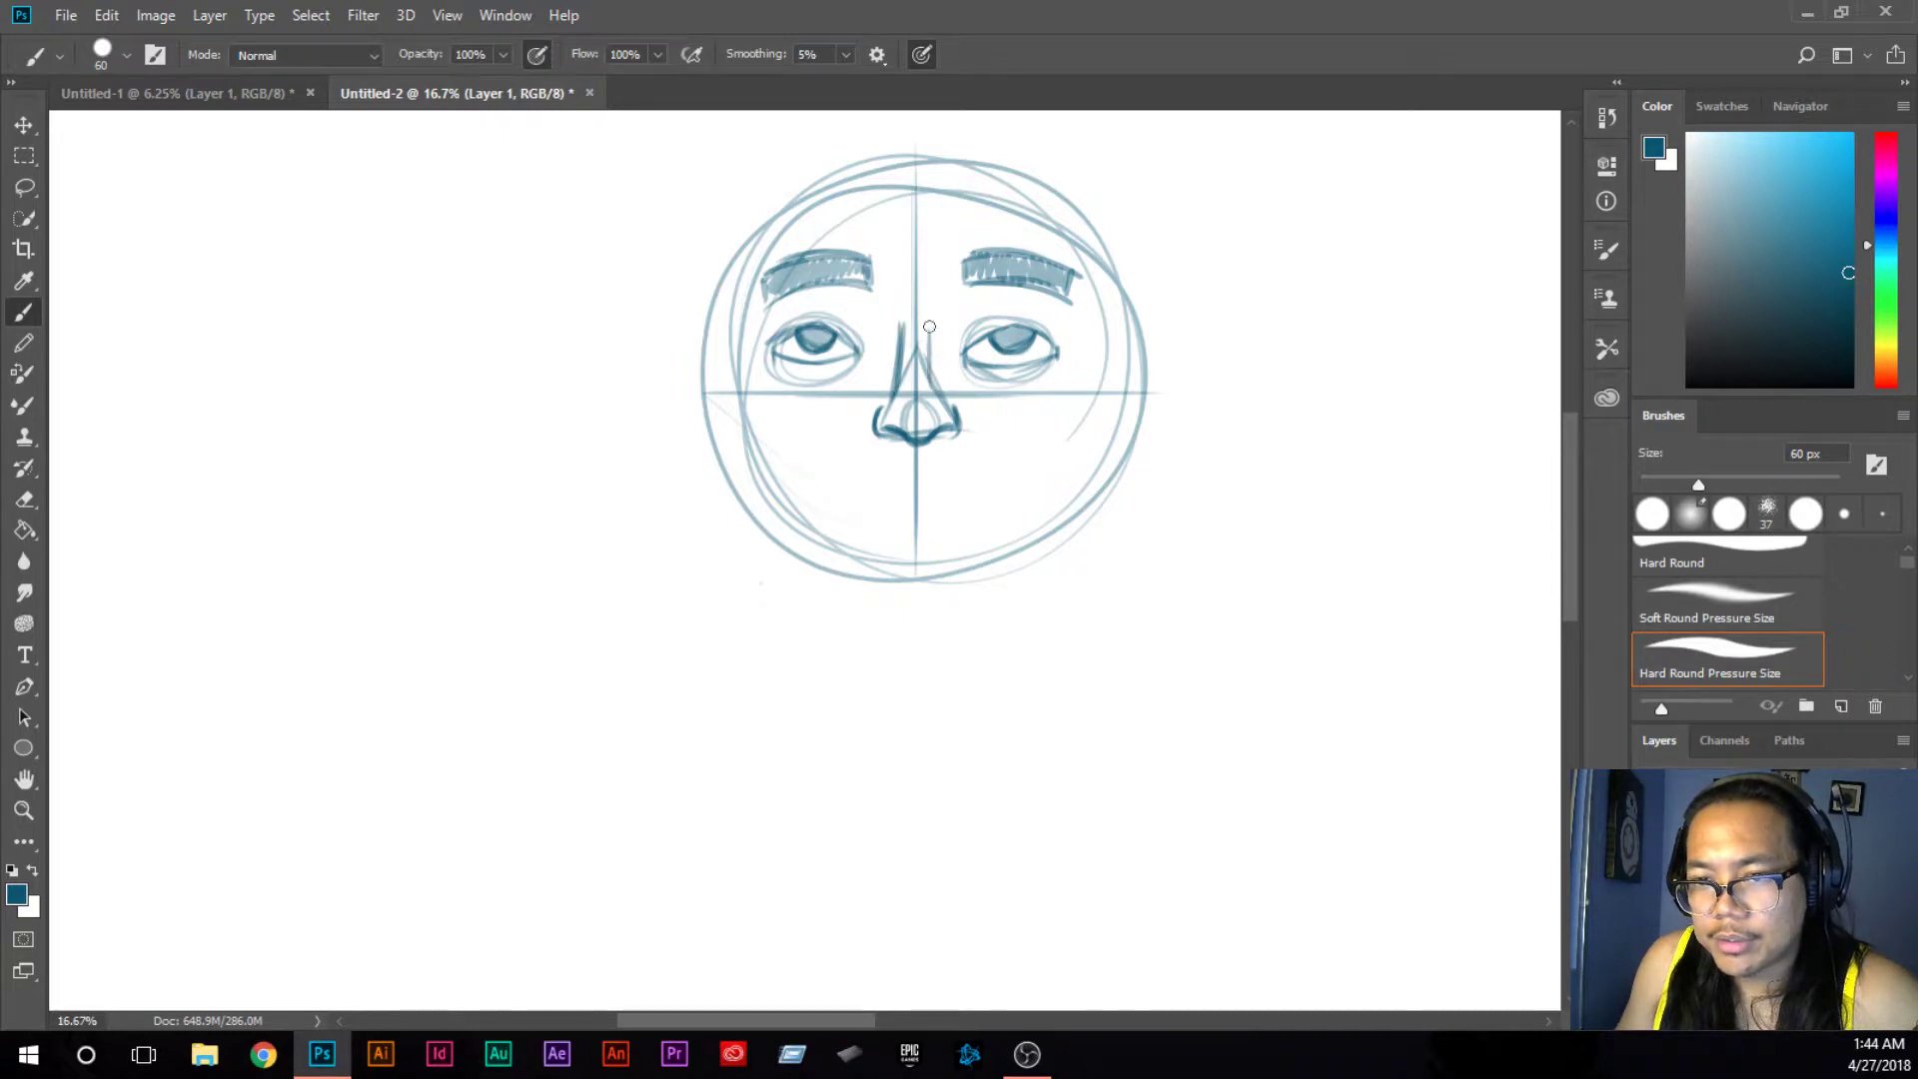
pyautogui.moveTo(932, 326); pyautogui.dragTo(953, 411)
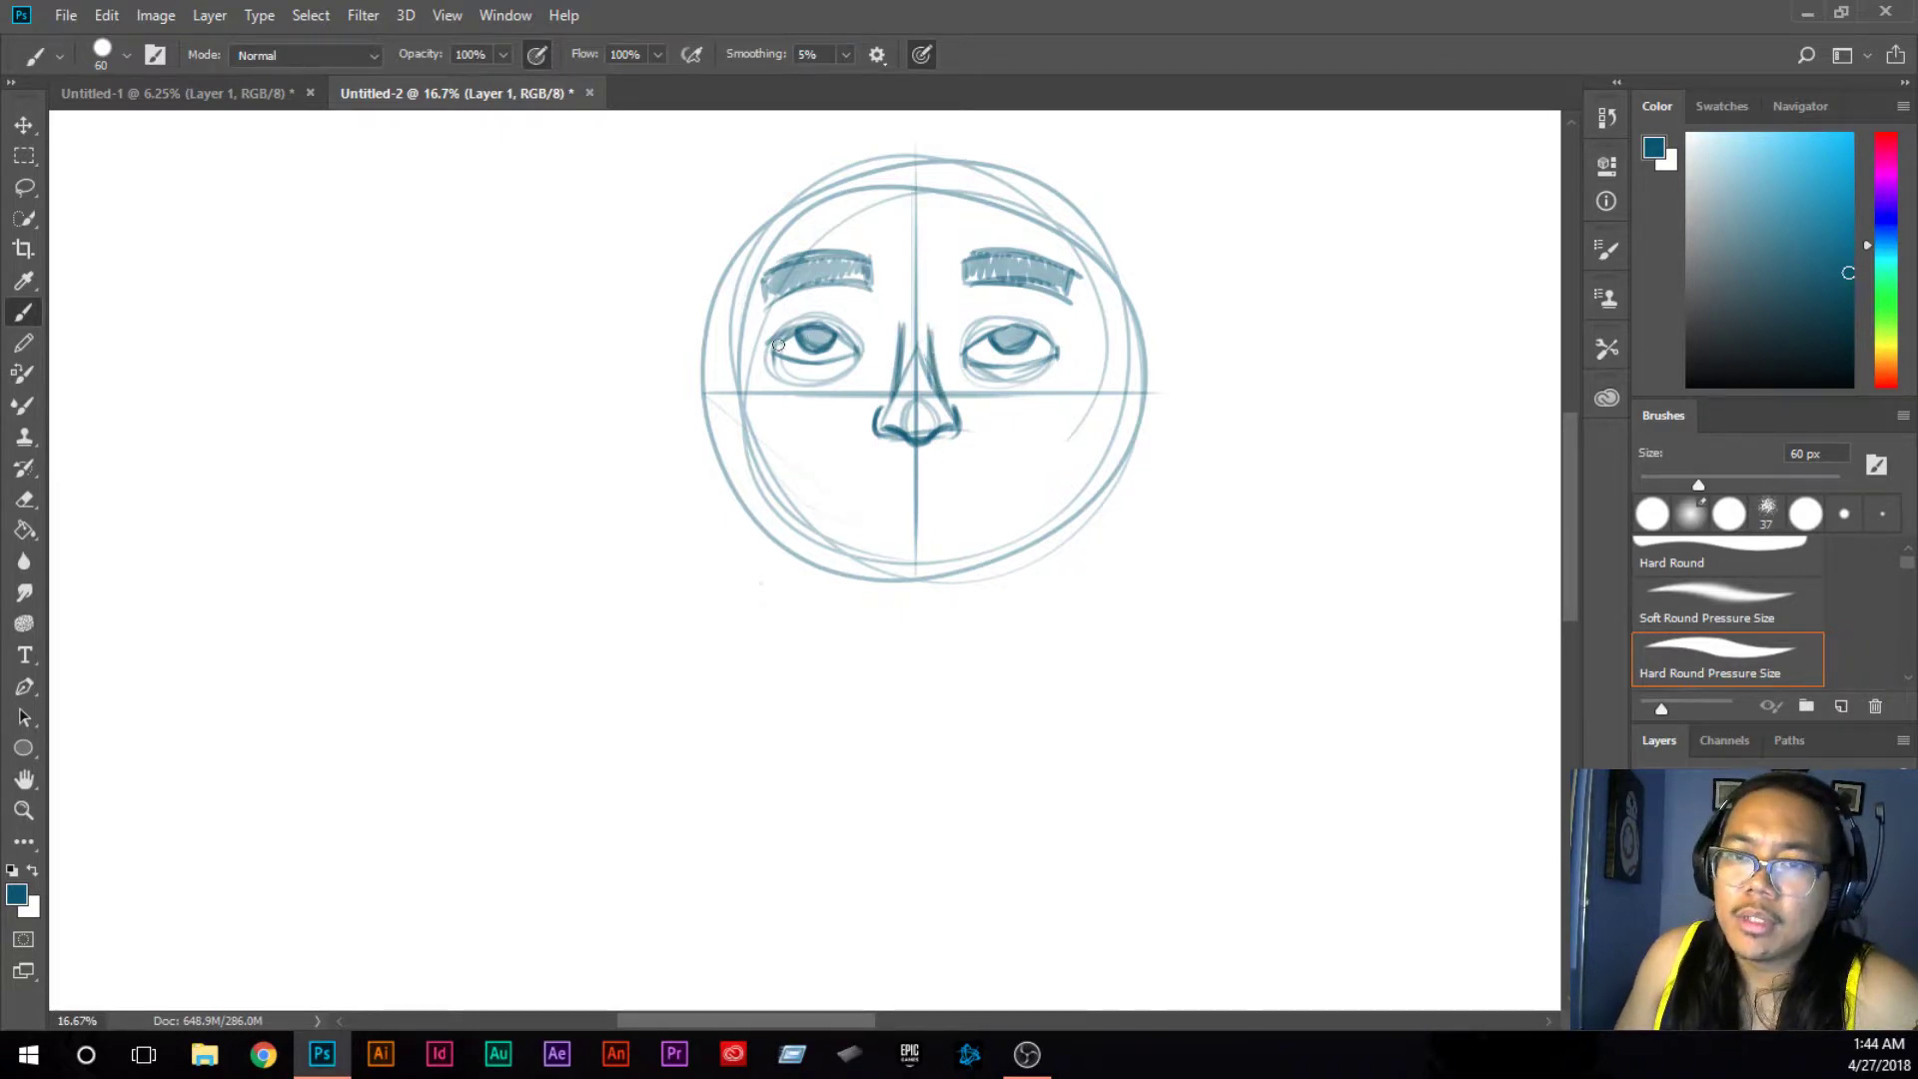
# Step: Darken both upper eyelids and both eyebrows, then bring the lower face into view
pyautogui.moveTo(779, 332); pyautogui.dragTo(836, 342)
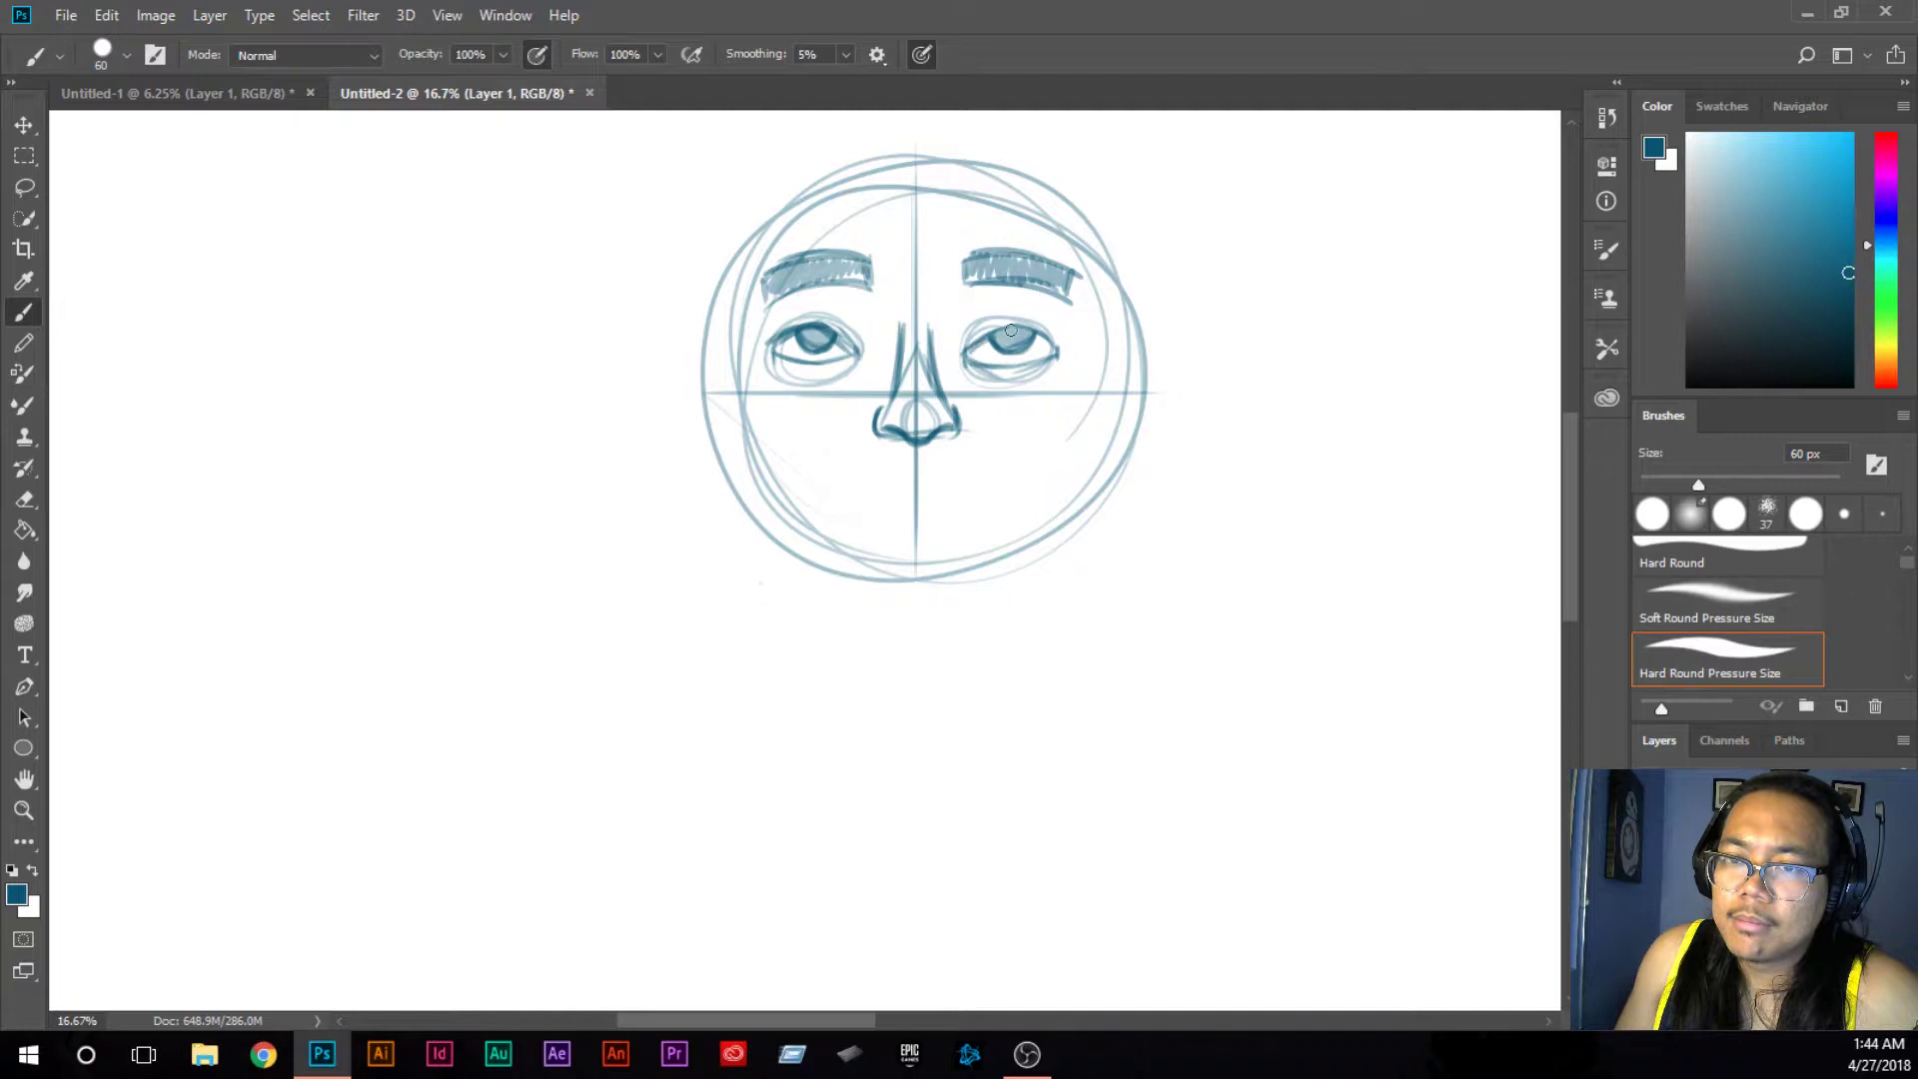
pyautogui.moveTo(970, 356)
pyautogui.mouseDown()
pyautogui.moveTo(1001, 333)
pyautogui.moveTo(1056, 360)
pyautogui.mouseUp()
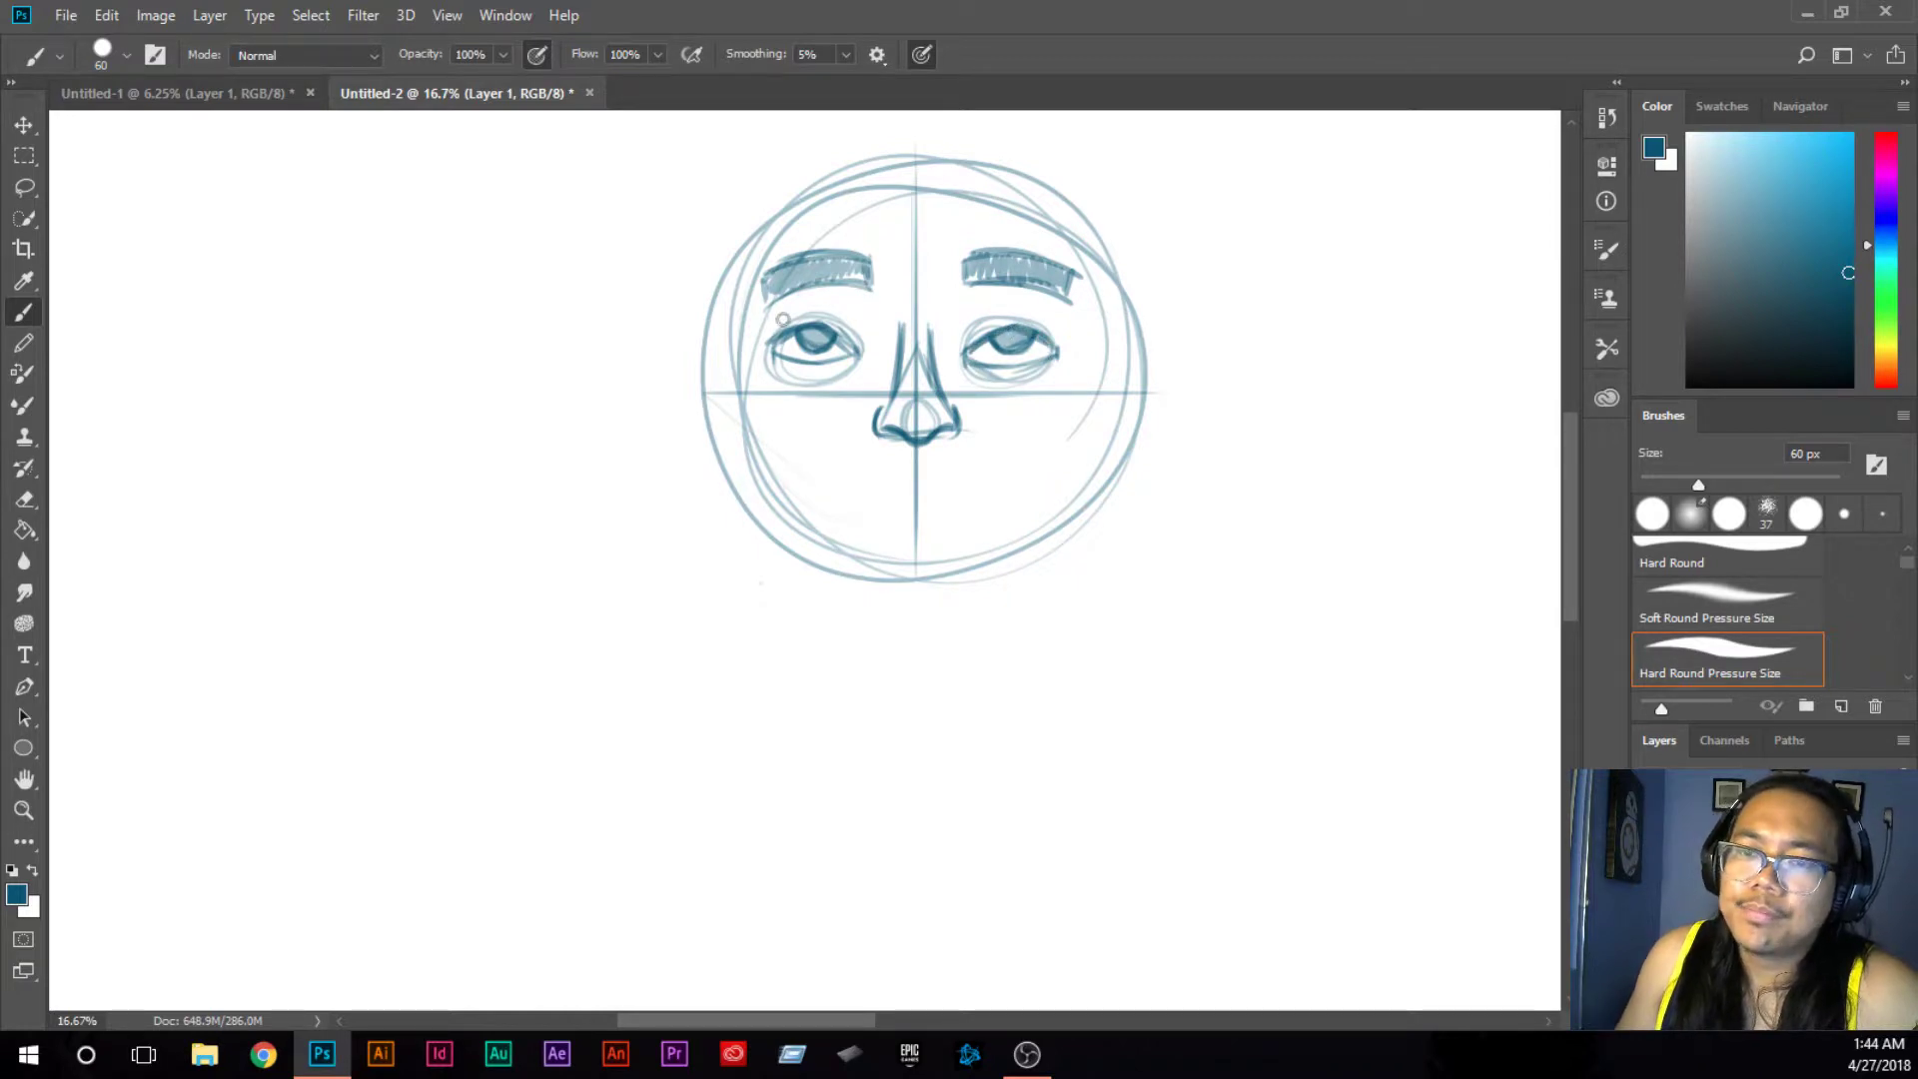
pyautogui.moveTo(765, 304)
pyautogui.mouseDown()
pyautogui.moveTo(866, 285)
pyautogui.moveTo(870, 258)
pyautogui.moveTo(785, 258)
pyautogui.mouseUp()
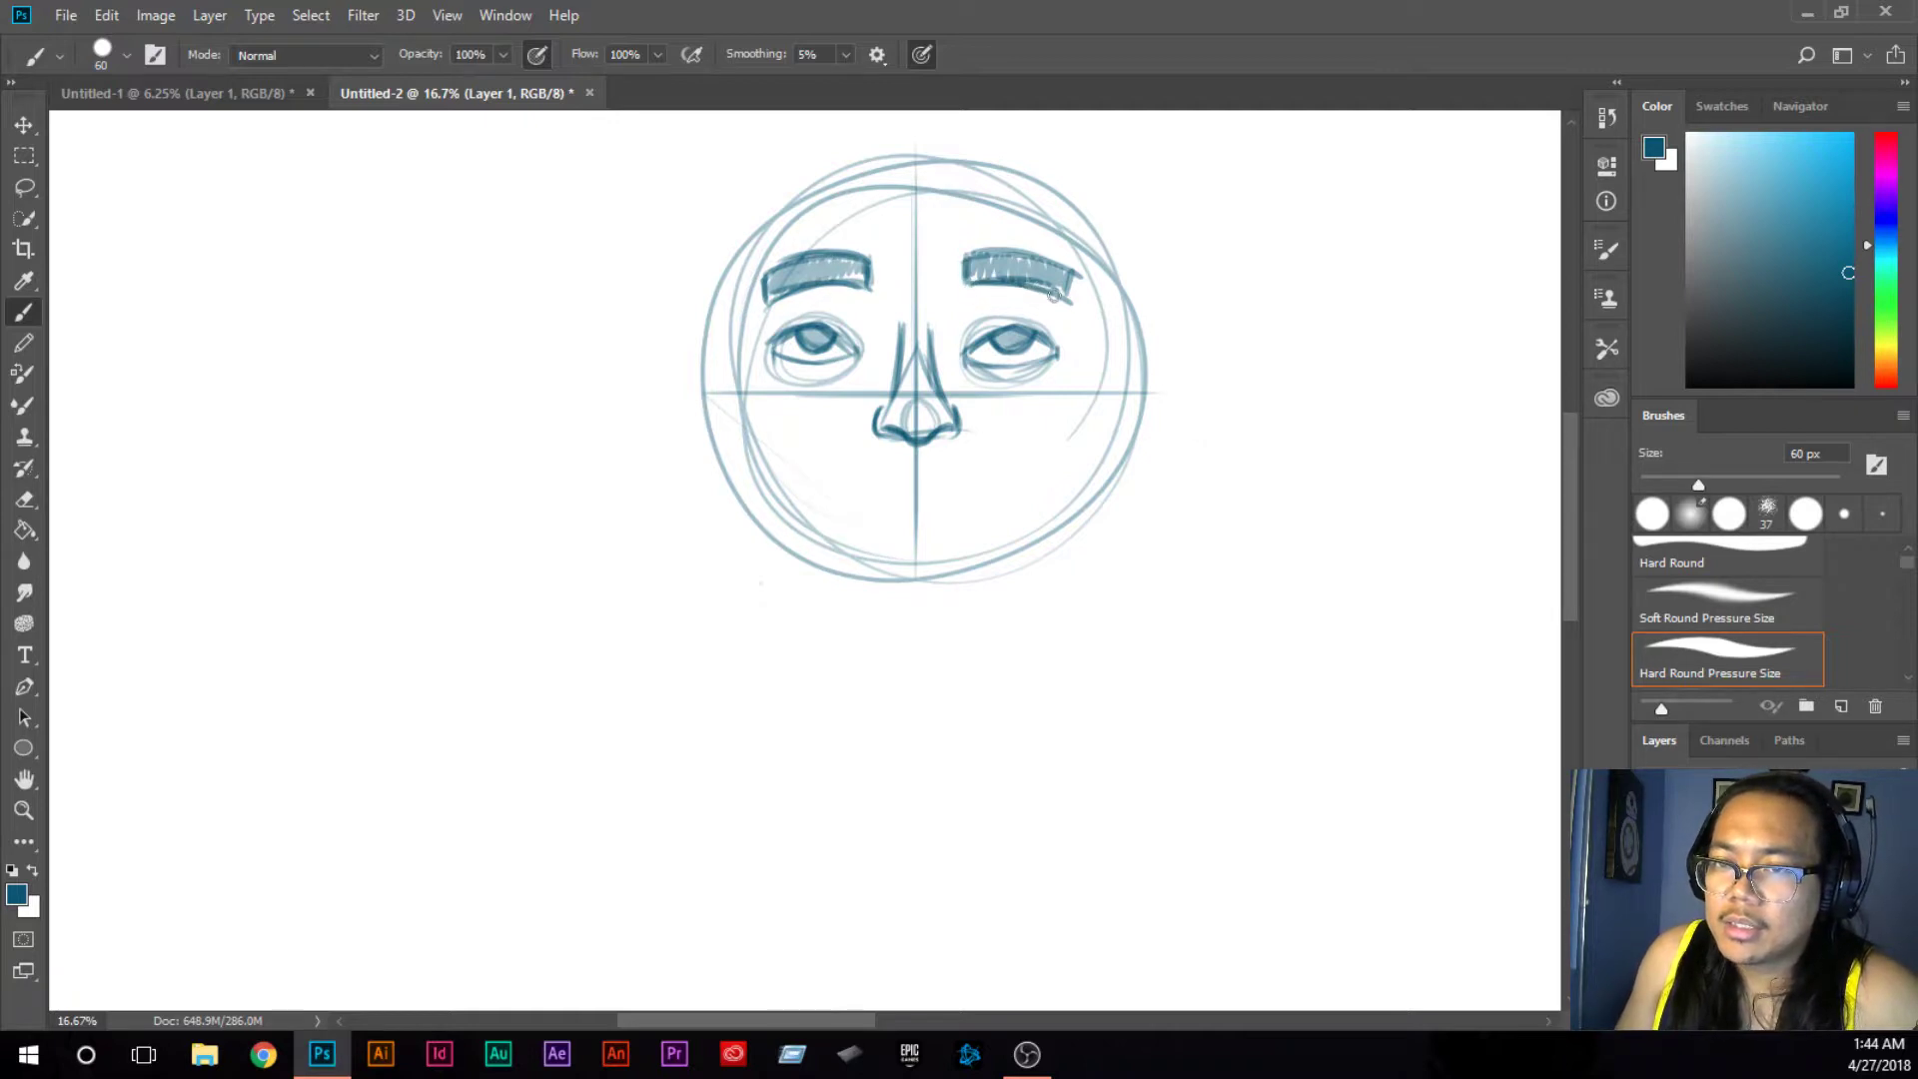
pyautogui.moveTo(960, 257); pyautogui.dragTo(1050, 264)
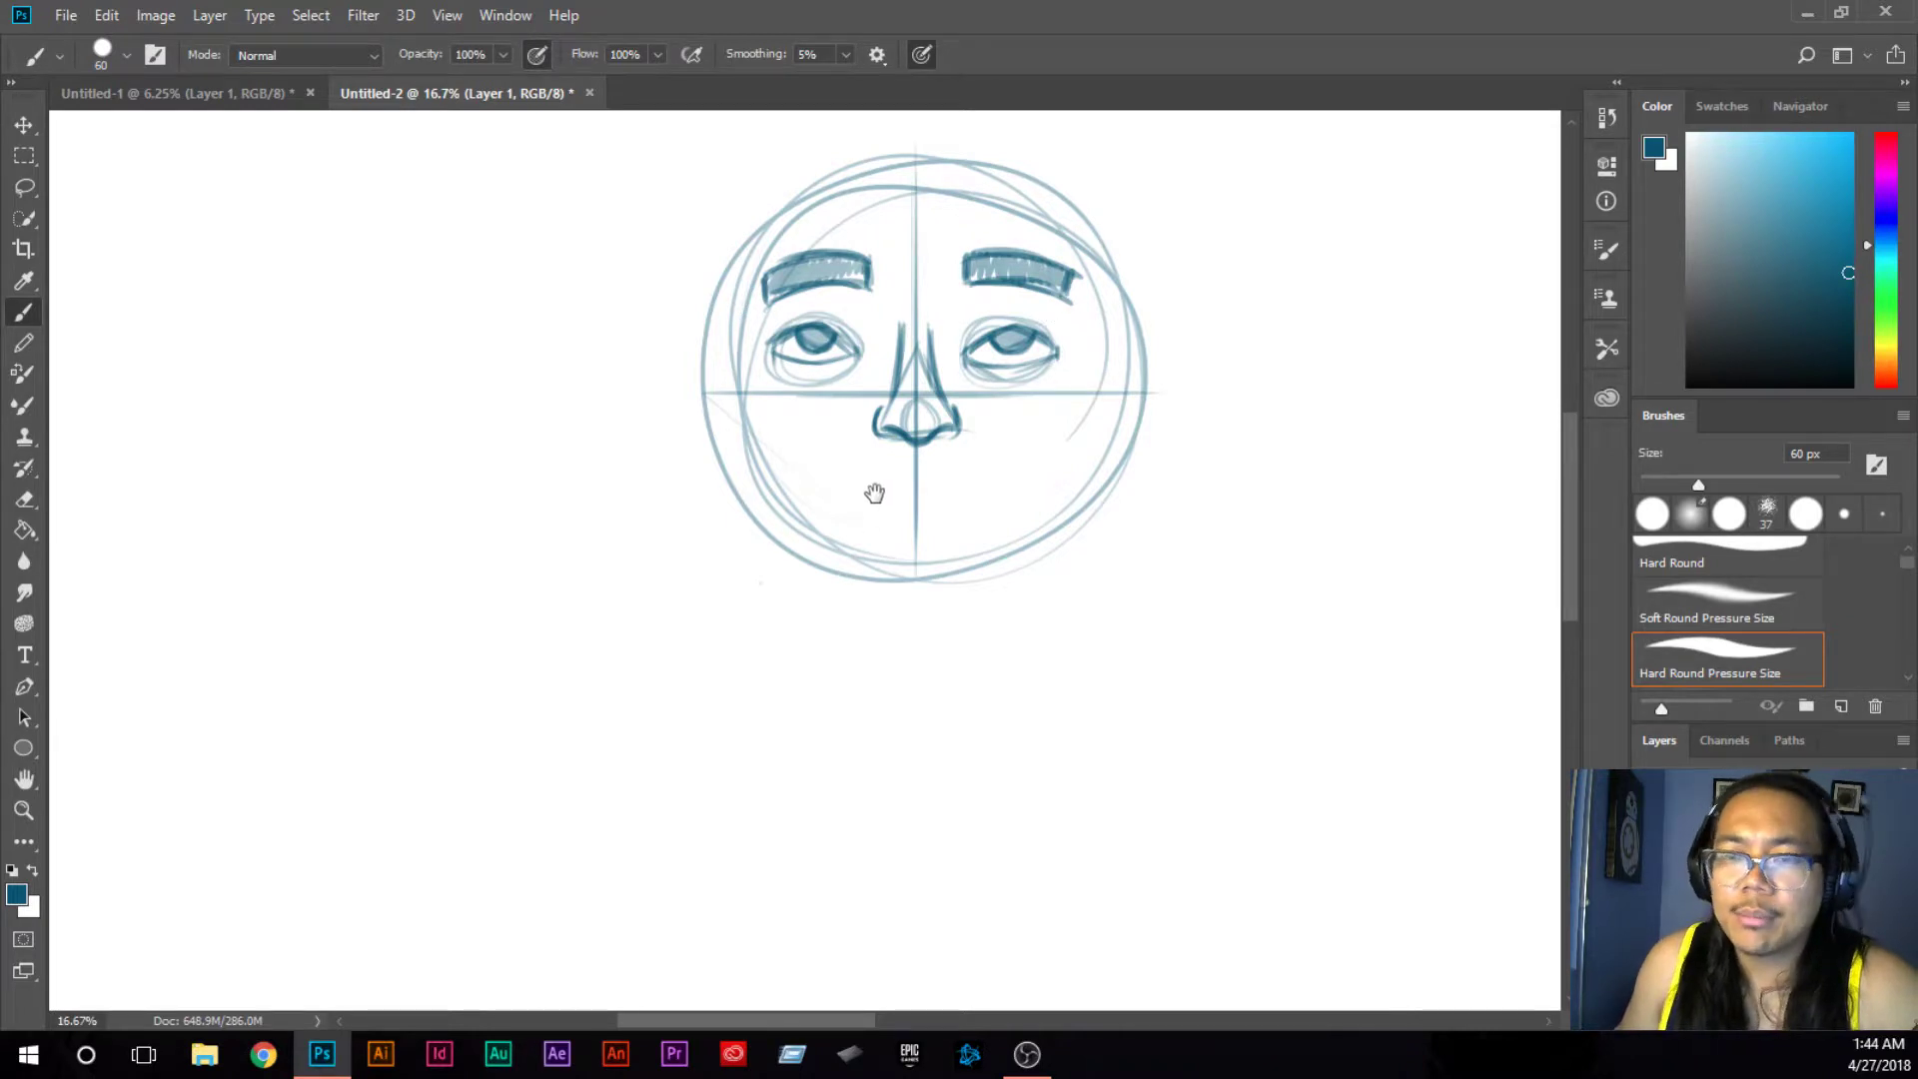
pyautogui.moveTo(889, 491)
pyautogui.mouseDown()
pyautogui.moveTo(898, 385)
pyautogui.moveTo(901, 465)
pyautogui.mouseUp()
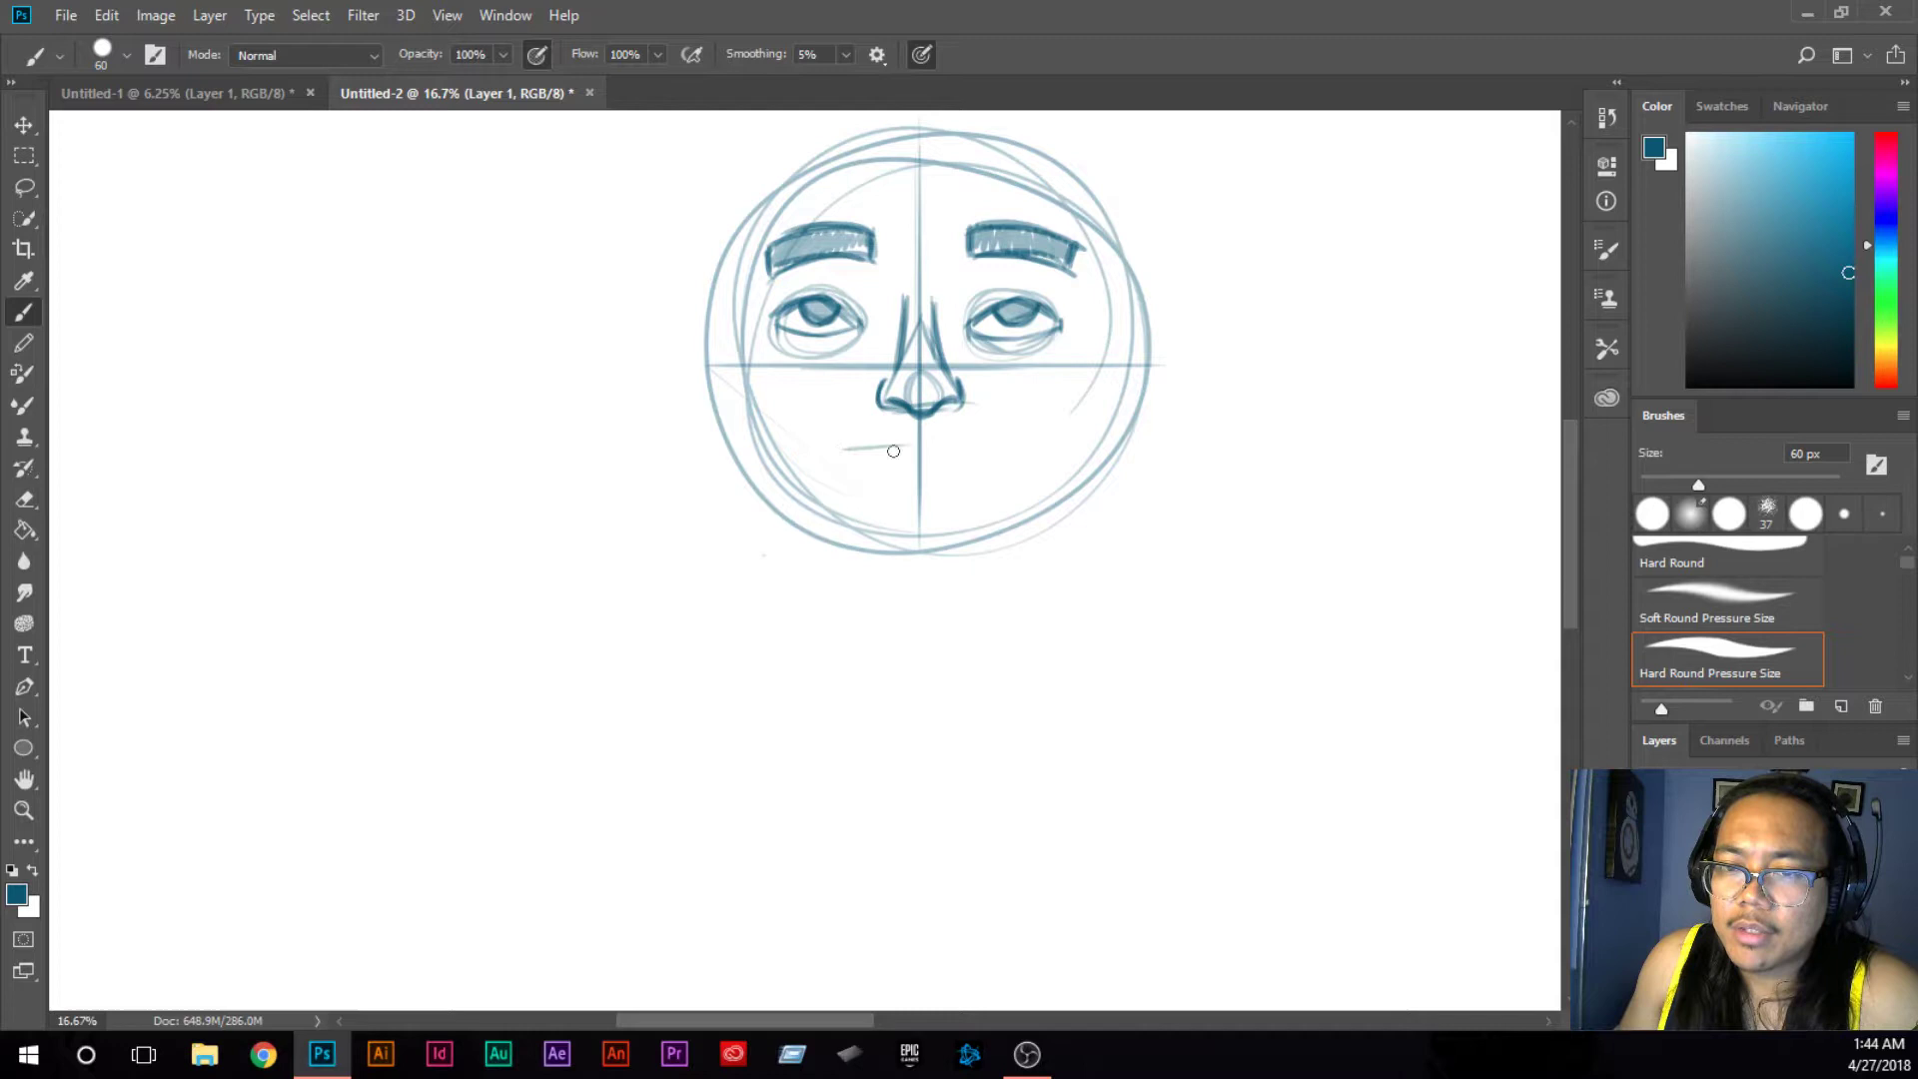
# Step: Draw a mouth line below the nose and darken both cheek and jaw lines
pyautogui.moveTo(839, 449)
pyautogui.mouseDown()
pyautogui.moveTo(1026, 442)
pyautogui.moveTo(906, 485)
pyautogui.mouseUp()
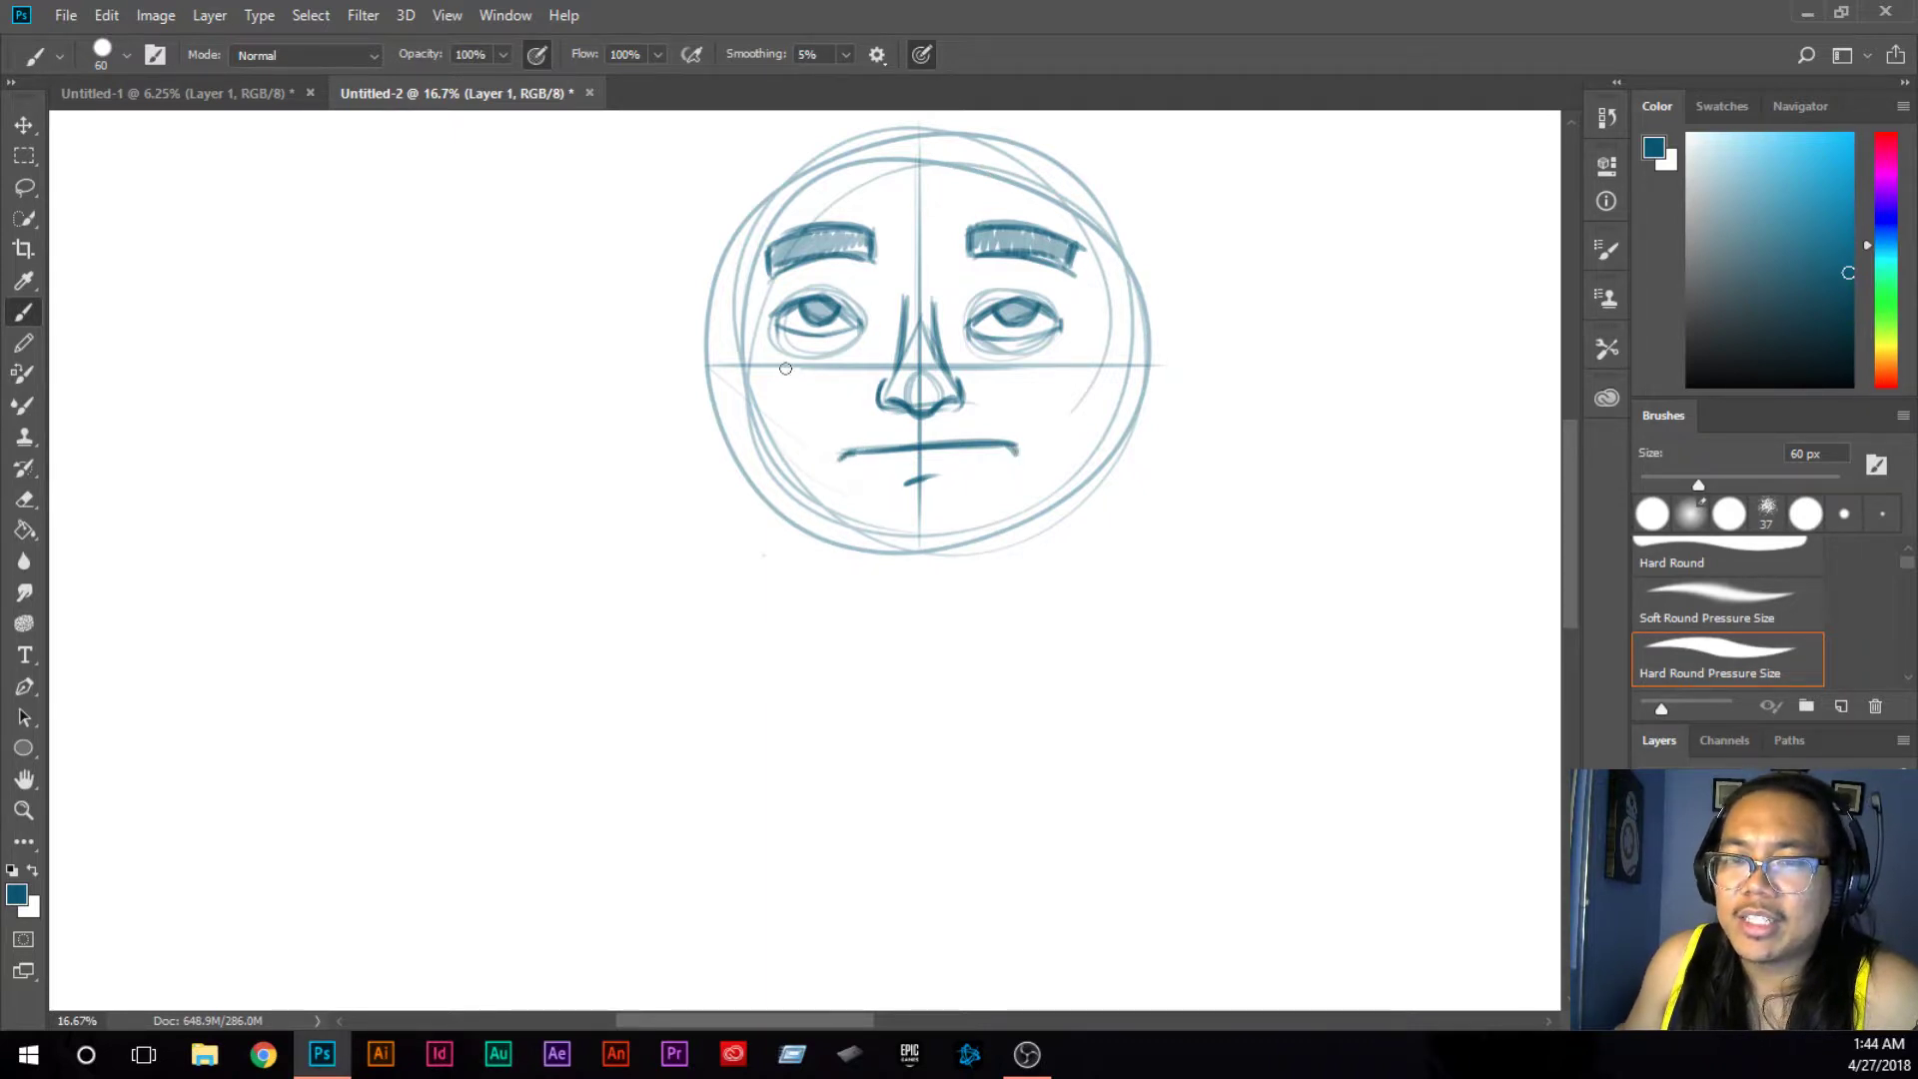
pyautogui.moveTo(747, 329)
pyautogui.mouseDown()
pyautogui.moveTo(765, 487)
pyautogui.moveTo(798, 533)
pyautogui.mouseUp()
pyautogui.moveTo(767, 456); pyautogui.dragTo(830, 536)
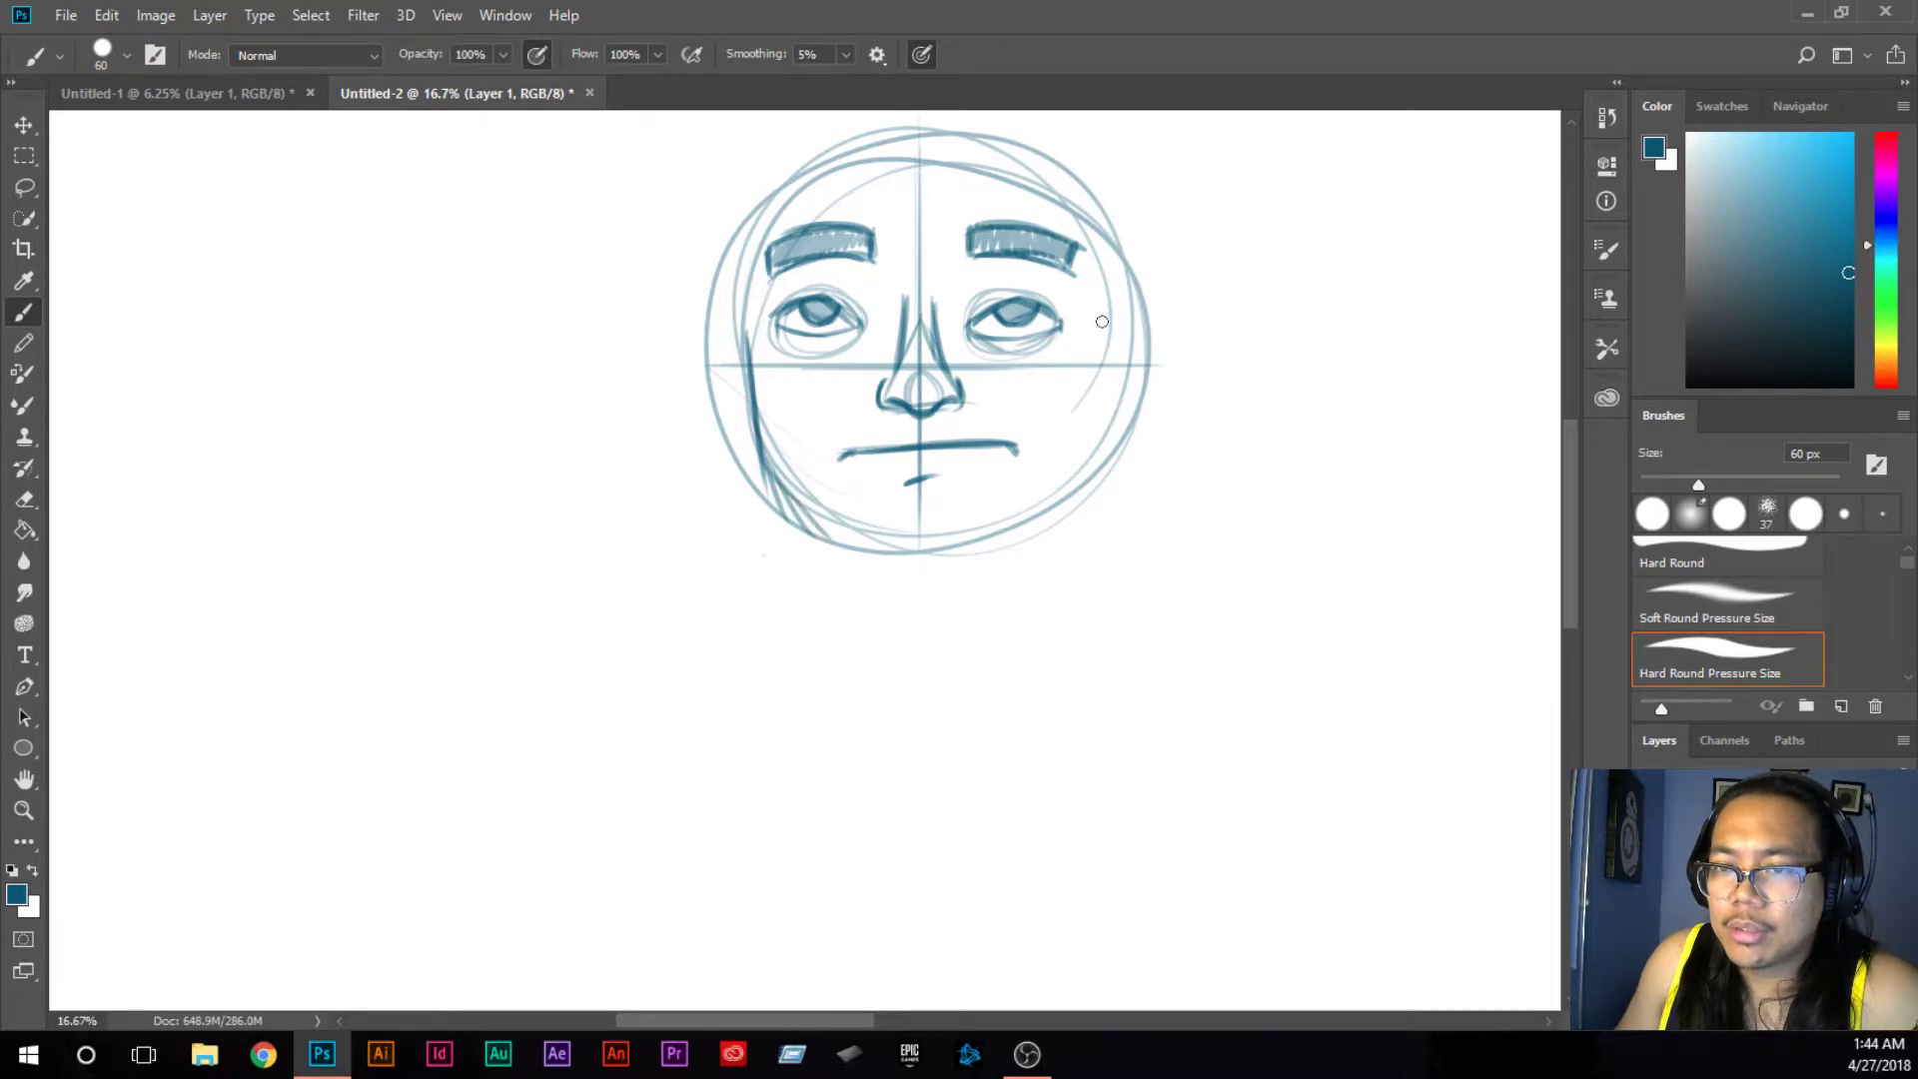
pyautogui.moveTo(1100, 317)
pyautogui.mouseDown()
pyautogui.moveTo(1069, 487)
pyautogui.moveTo(1019, 552)
pyautogui.mouseUp()
pyautogui.moveTo(1077, 477); pyautogui.dragTo(992, 563)
pyautogui.moveTo(1073, 479); pyautogui.dragTo(1046, 517)
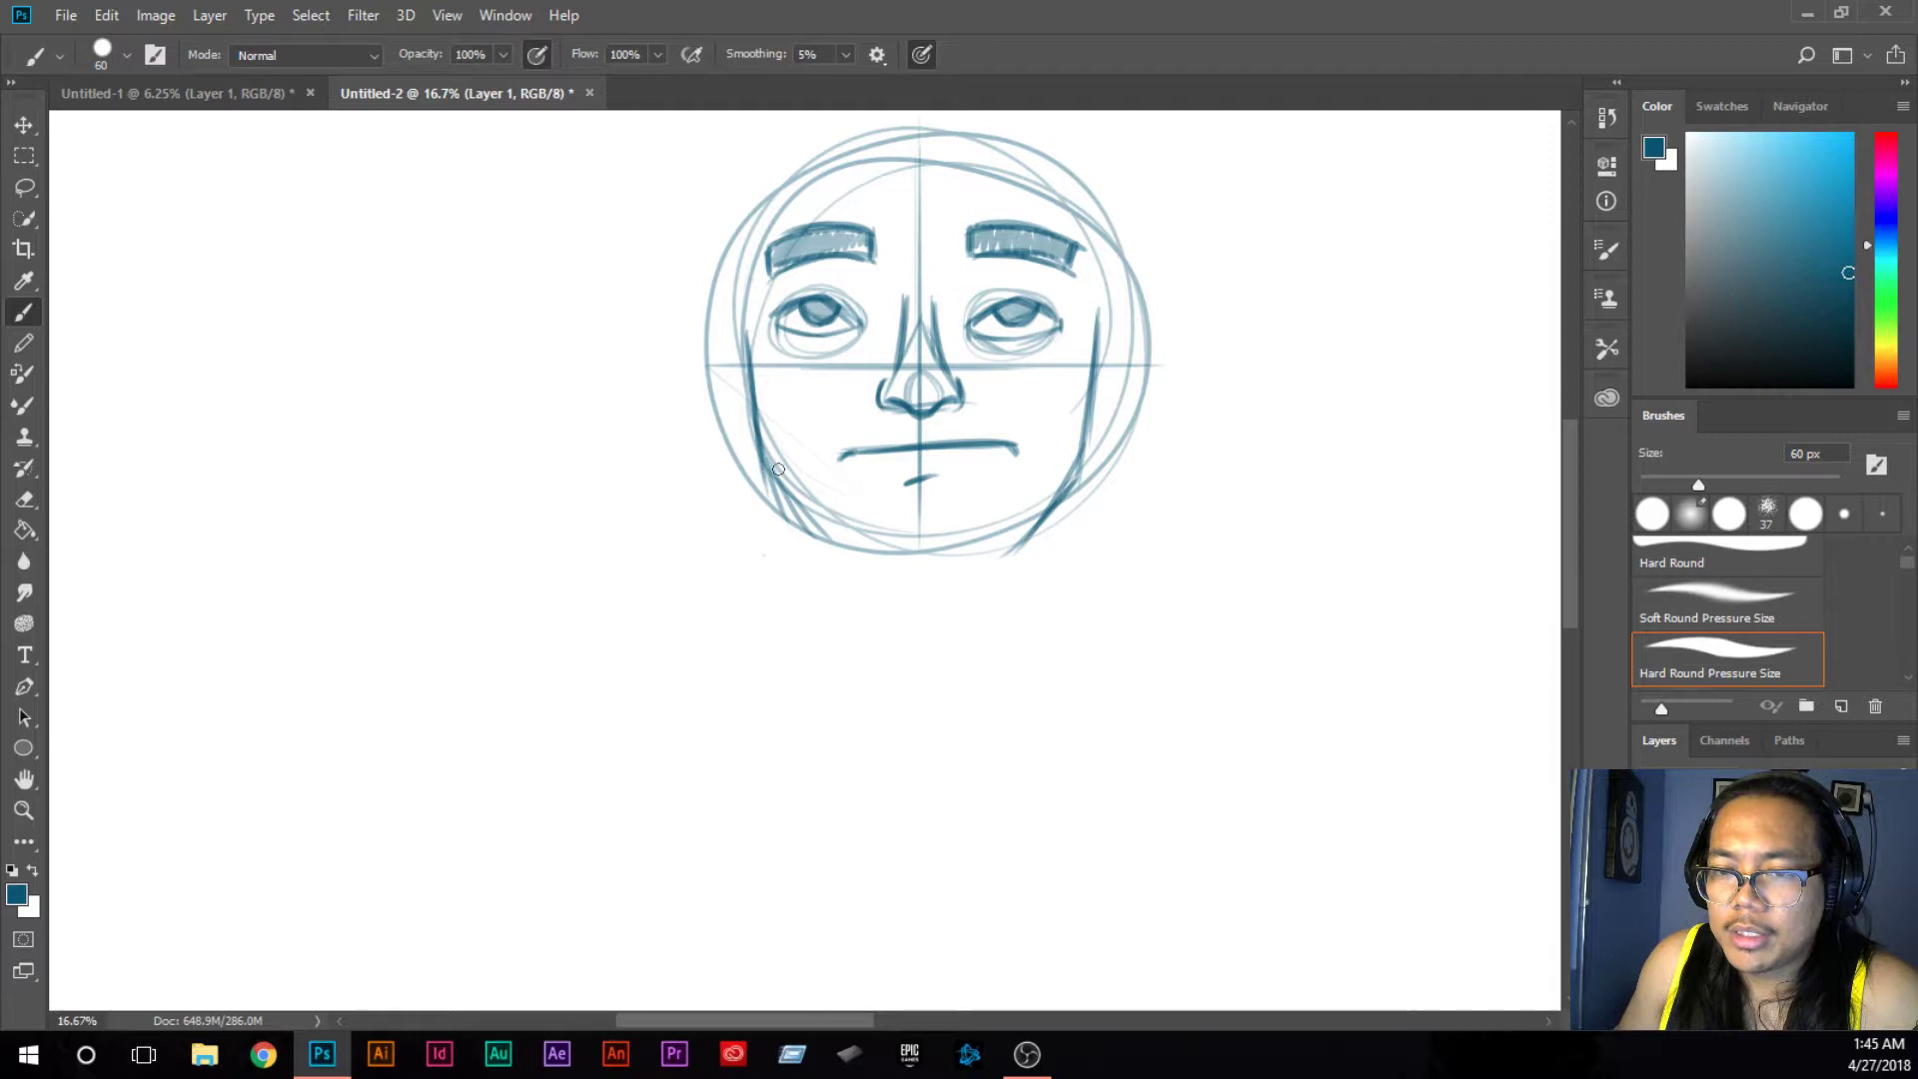
pyautogui.moveTo(773, 465)
pyautogui.mouseDown()
pyautogui.moveTo(902, 569)
pyautogui.moveTo(1033, 530)
pyautogui.mouseUp()
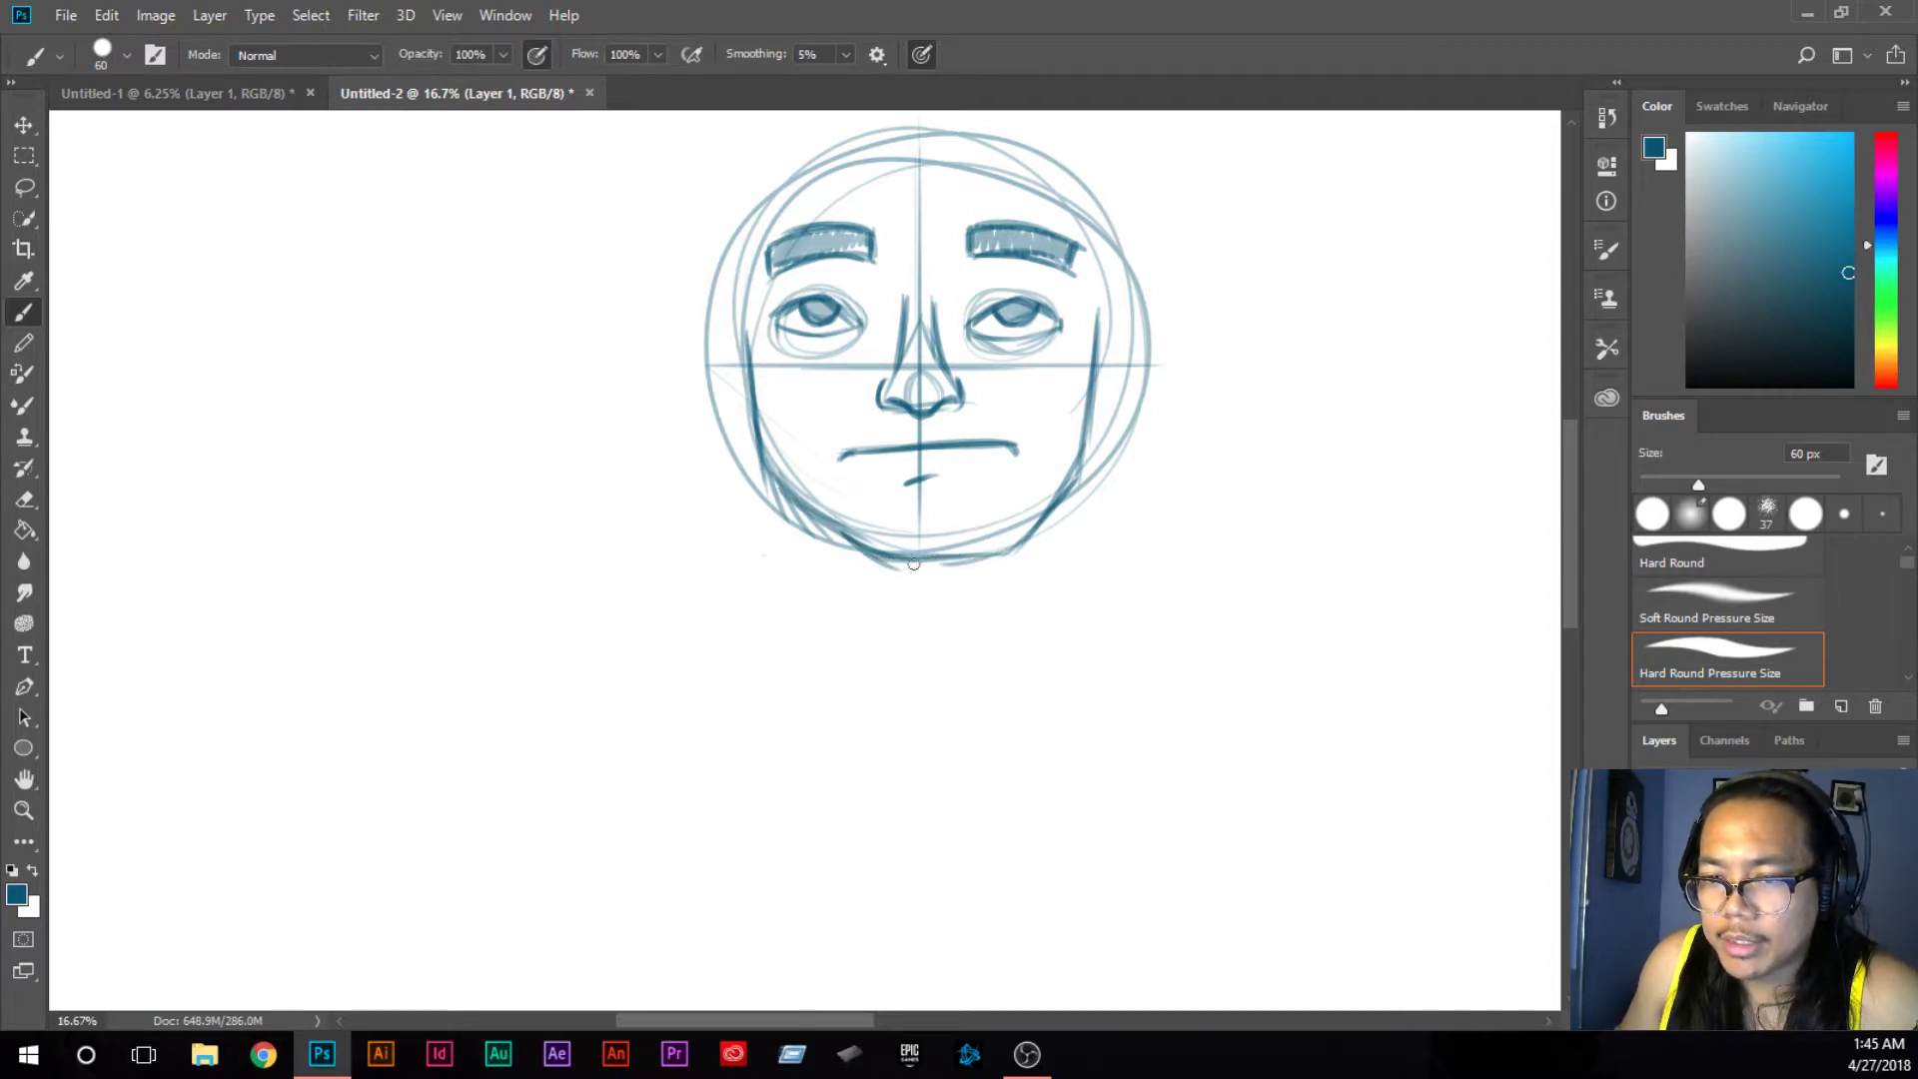
# Step: Darken the chin outline, the lower jaw and the right cheek line
pyautogui.moveTo(924, 560); pyautogui.dragTo(1036, 513)
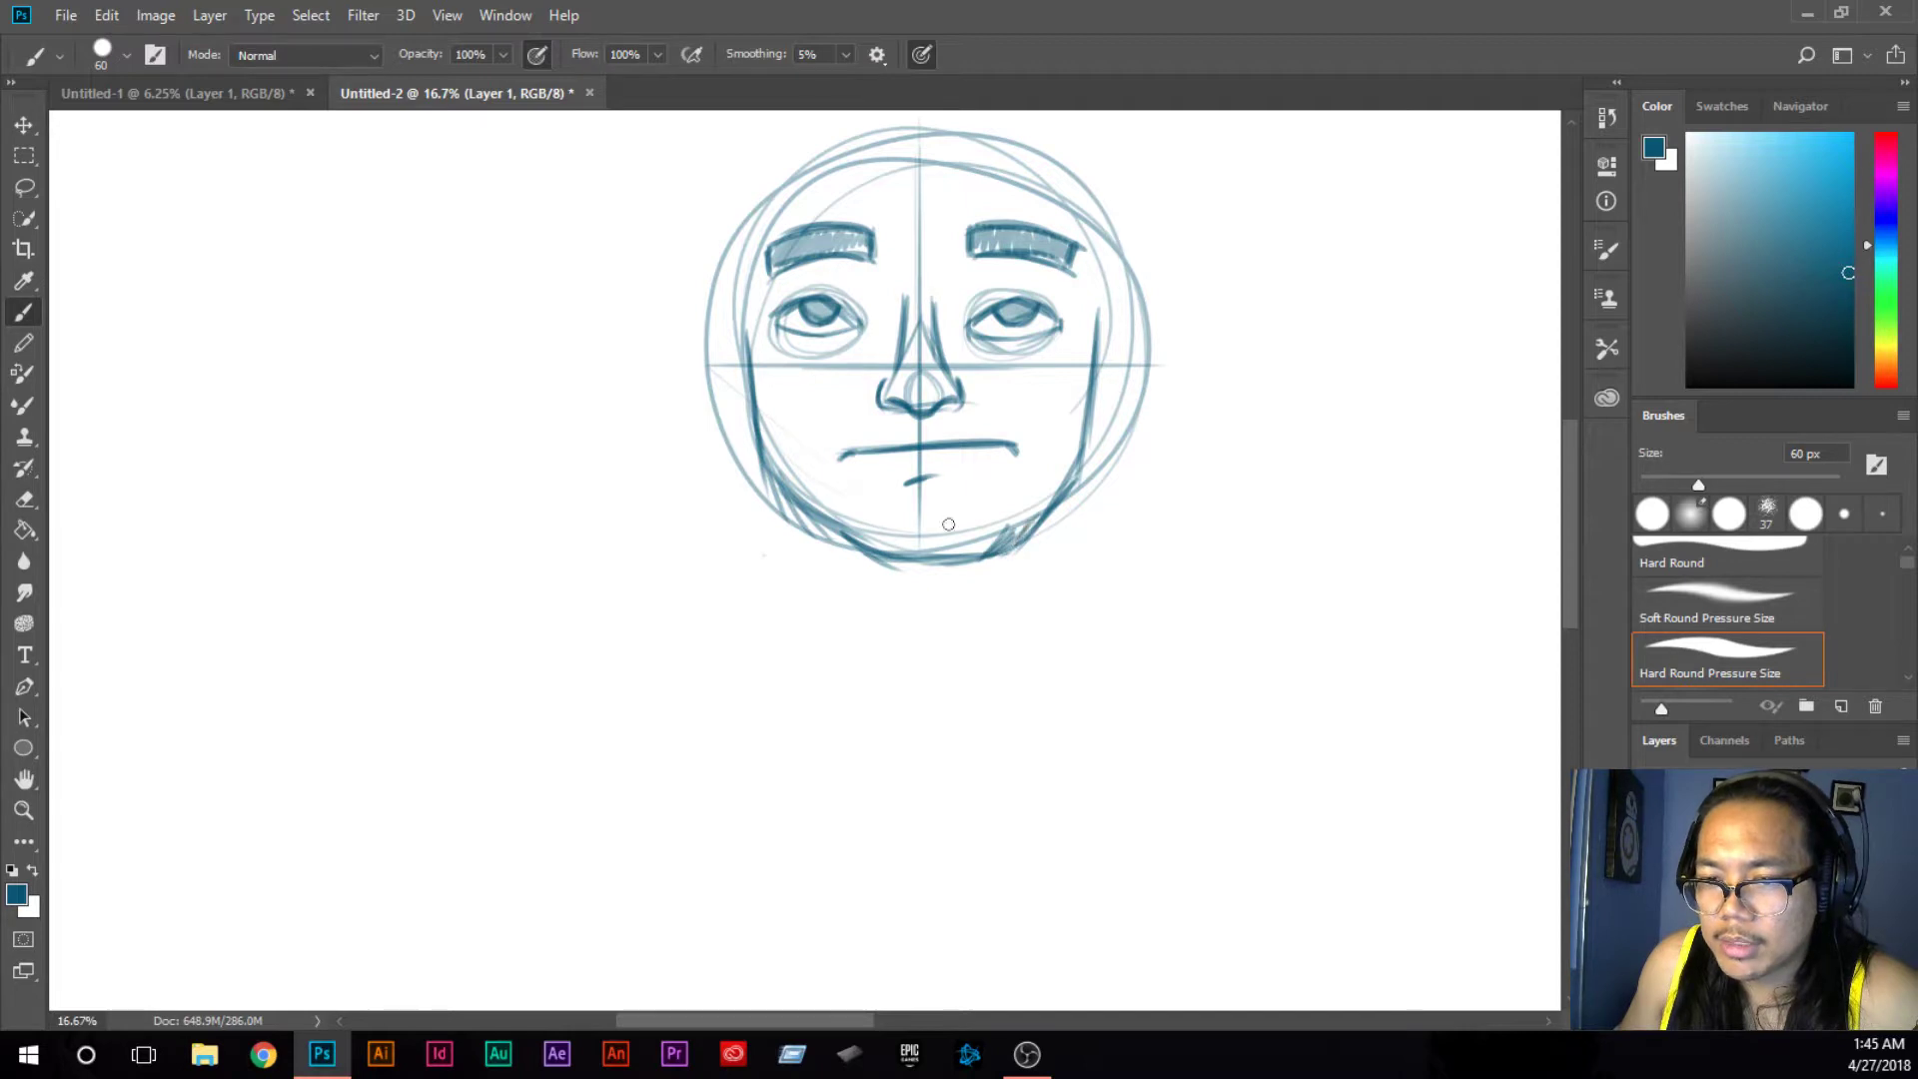
pyautogui.moveTo(830, 517); pyautogui.dragTo(872, 562)
pyautogui.moveTo(996, 556)
pyautogui.mouseDown()
pyautogui.moveTo(1084, 462)
pyautogui.moveTo(1091, 345)
pyautogui.mouseUp()
pyautogui.moveTo(1069, 480); pyautogui.dragTo(1079, 431)
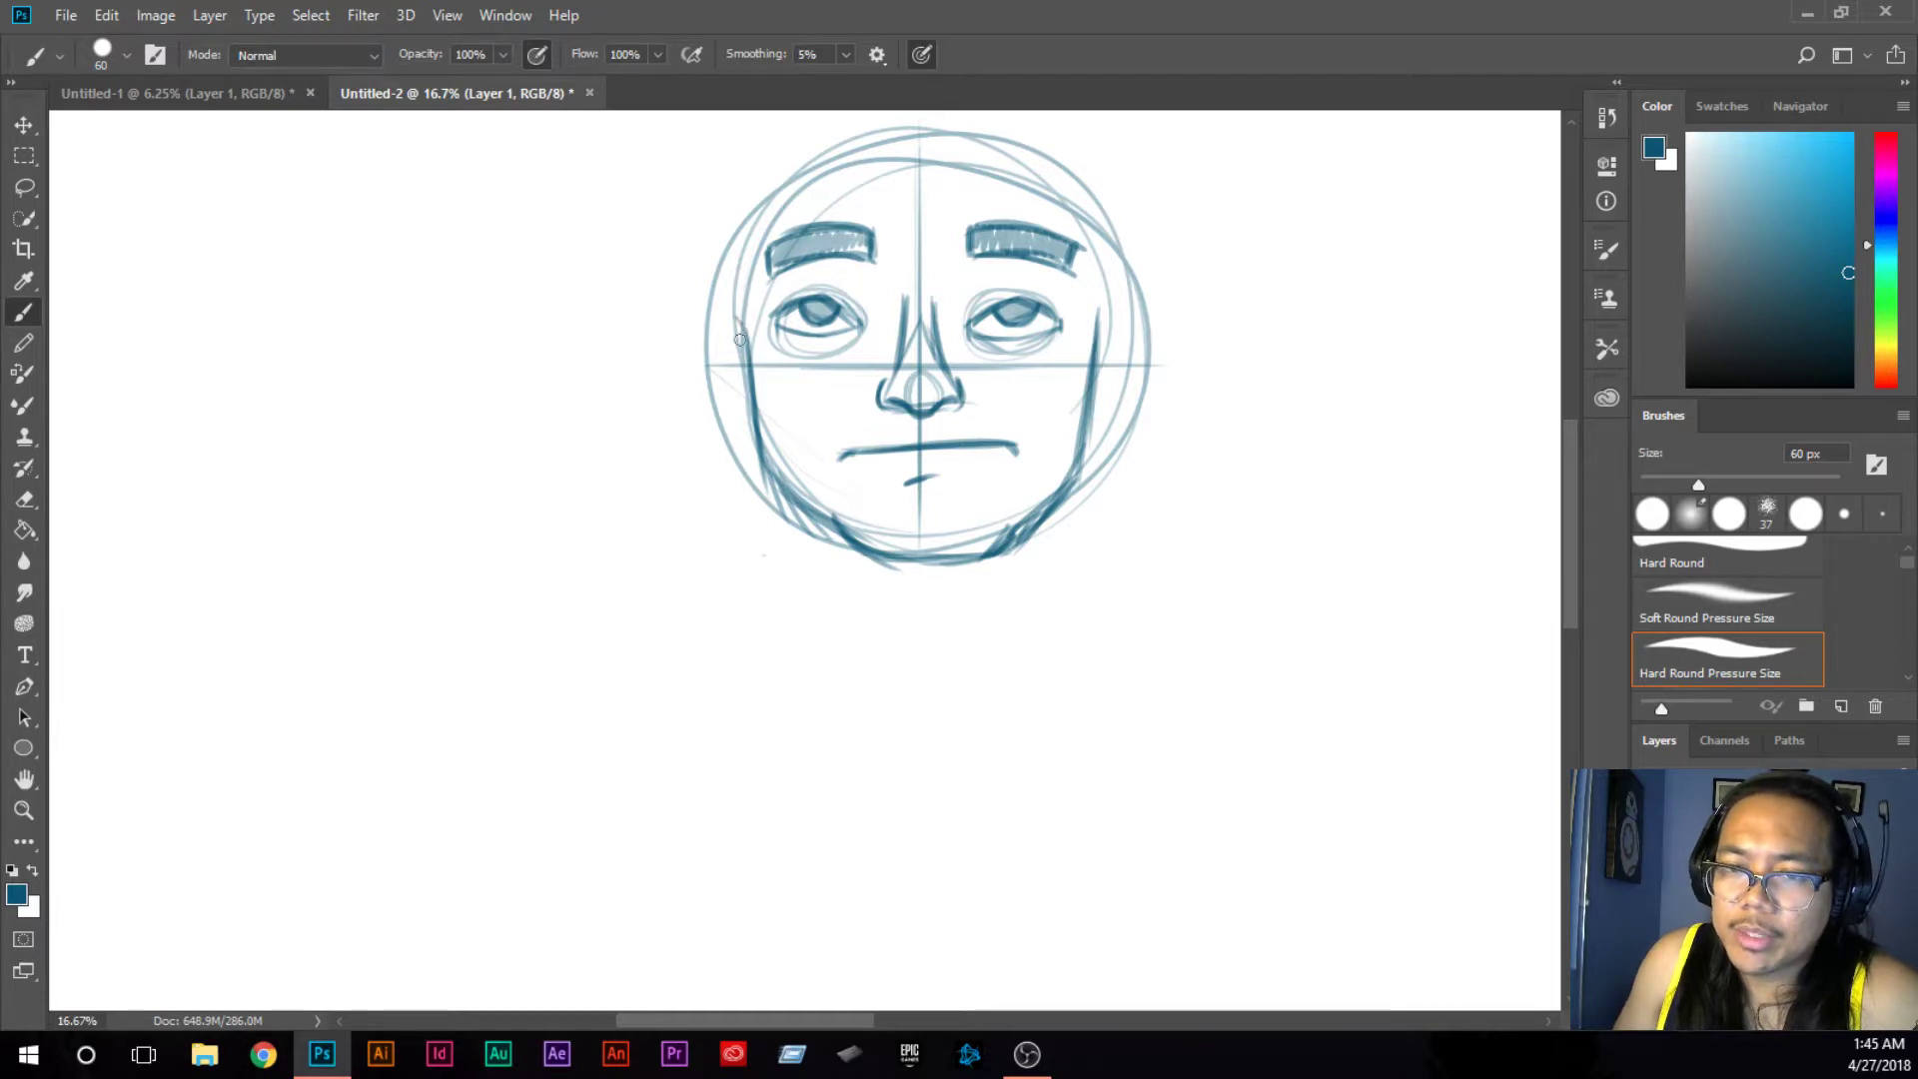
# Step: Draw and refine ears on both sides of the head, with small jaw touch-ups
pyautogui.moveTo(731, 321); pyautogui.dragTo(711, 375)
pyautogui.moveTo(728, 310)
pyautogui.mouseDown()
pyautogui.moveTo(713, 383)
pyautogui.moveTo(750, 454)
pyautogui.mouseUp()
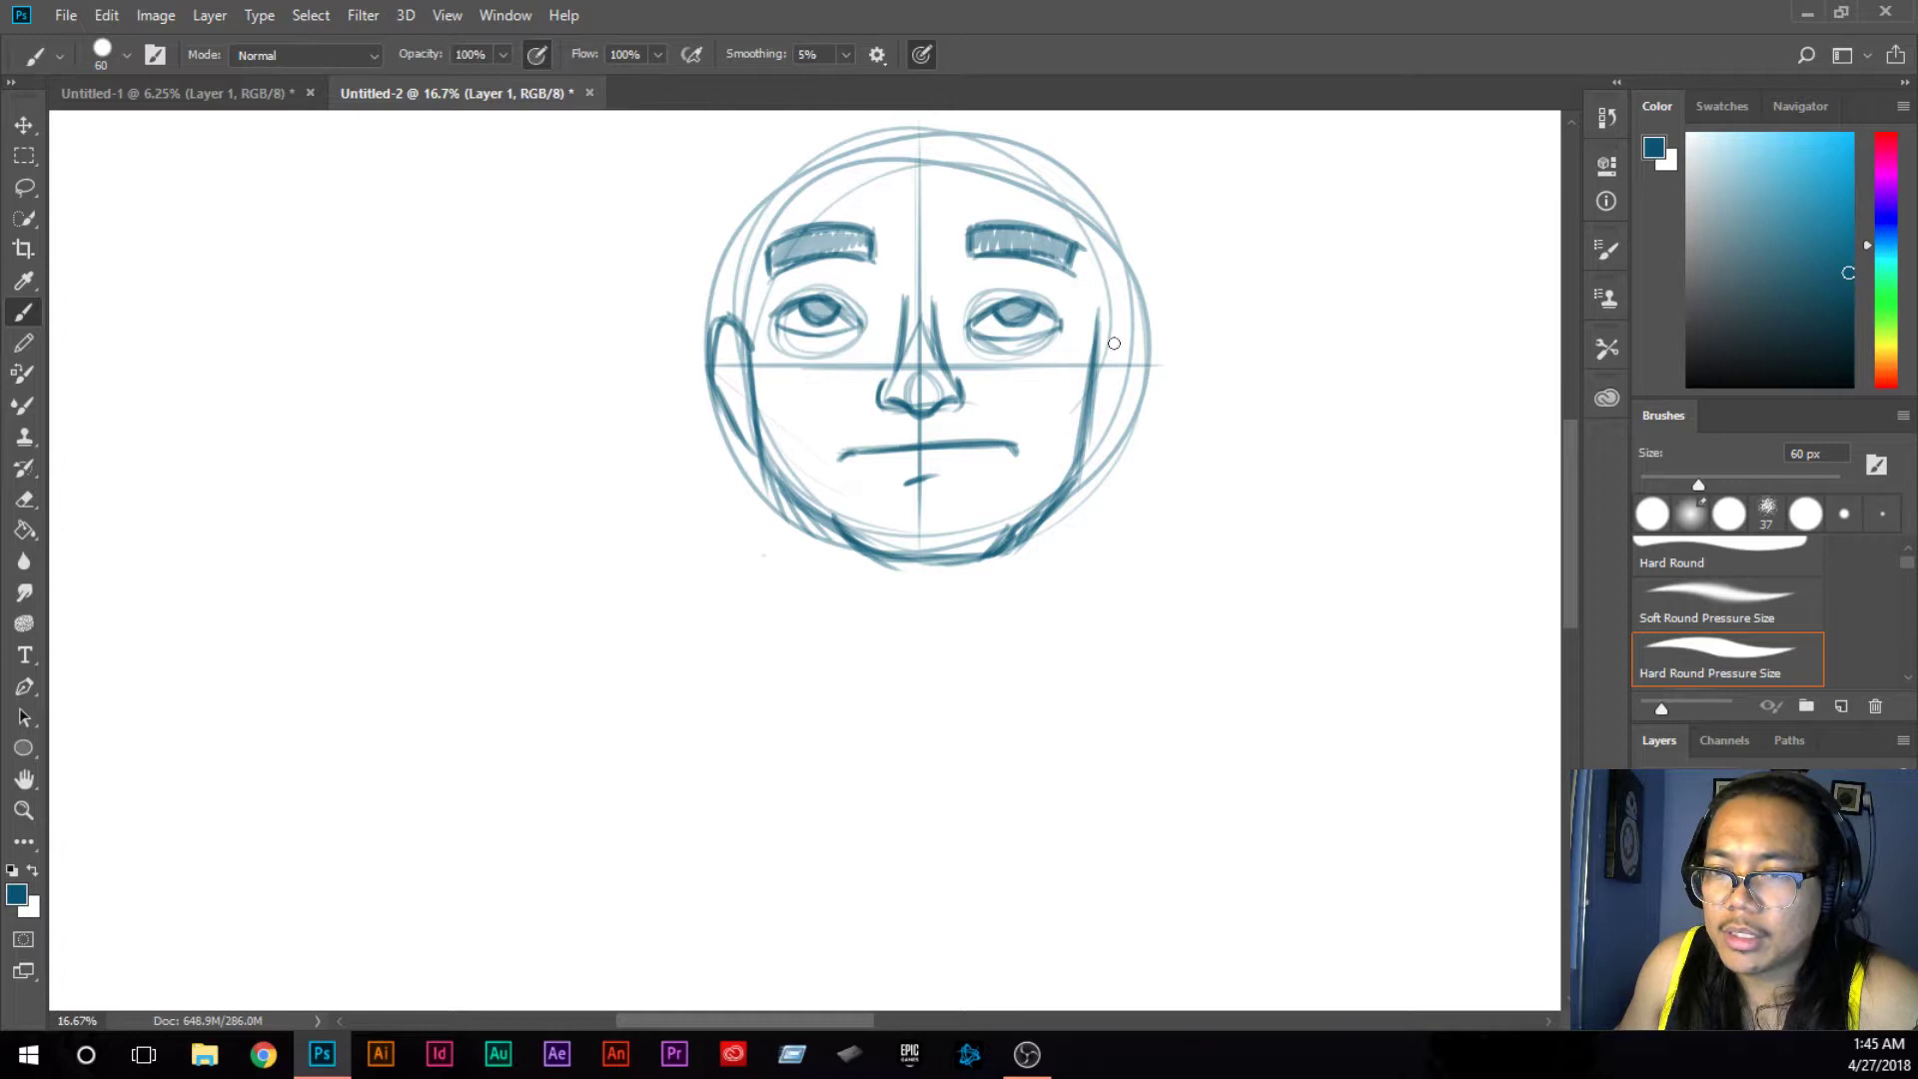
pyautogui.moveTo(1093, 339)
pyautogui.mouseDown()
pyautogui.moveTo(1126, 299)
pyautogui.moveTo(1135, 375)
pyautogui.mouseUp()
pyautogui.moveTo(1127, 301)
pyautogui.mouseDown()
pyautogui.moveTo(1134, 381)
pyautogui.moveTo(1091, 438)
pyautogui.mouseUp()
pyautogui.moveTo(750, 432); pyautogui.dragTo(747, 450)
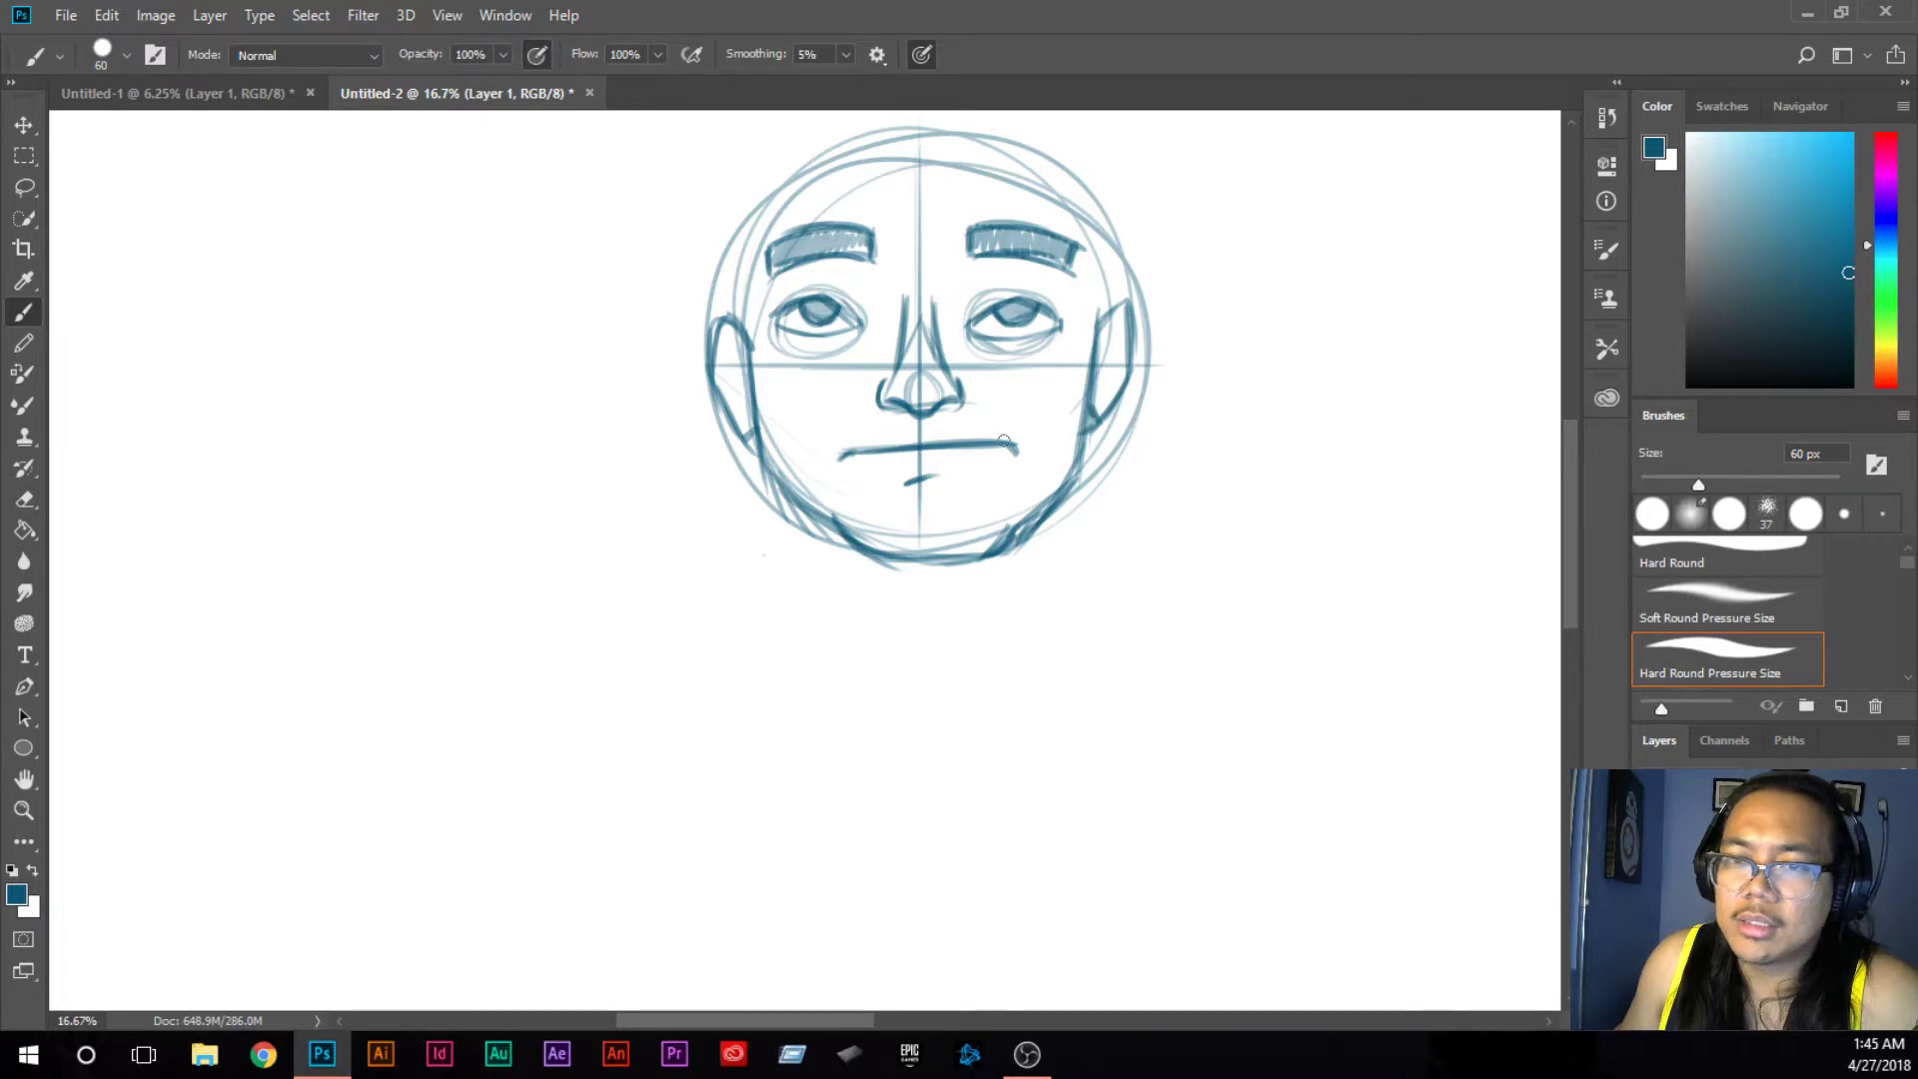
pyautogui.moveTo(719, 333); pyautogui.dragTo(743, 399)
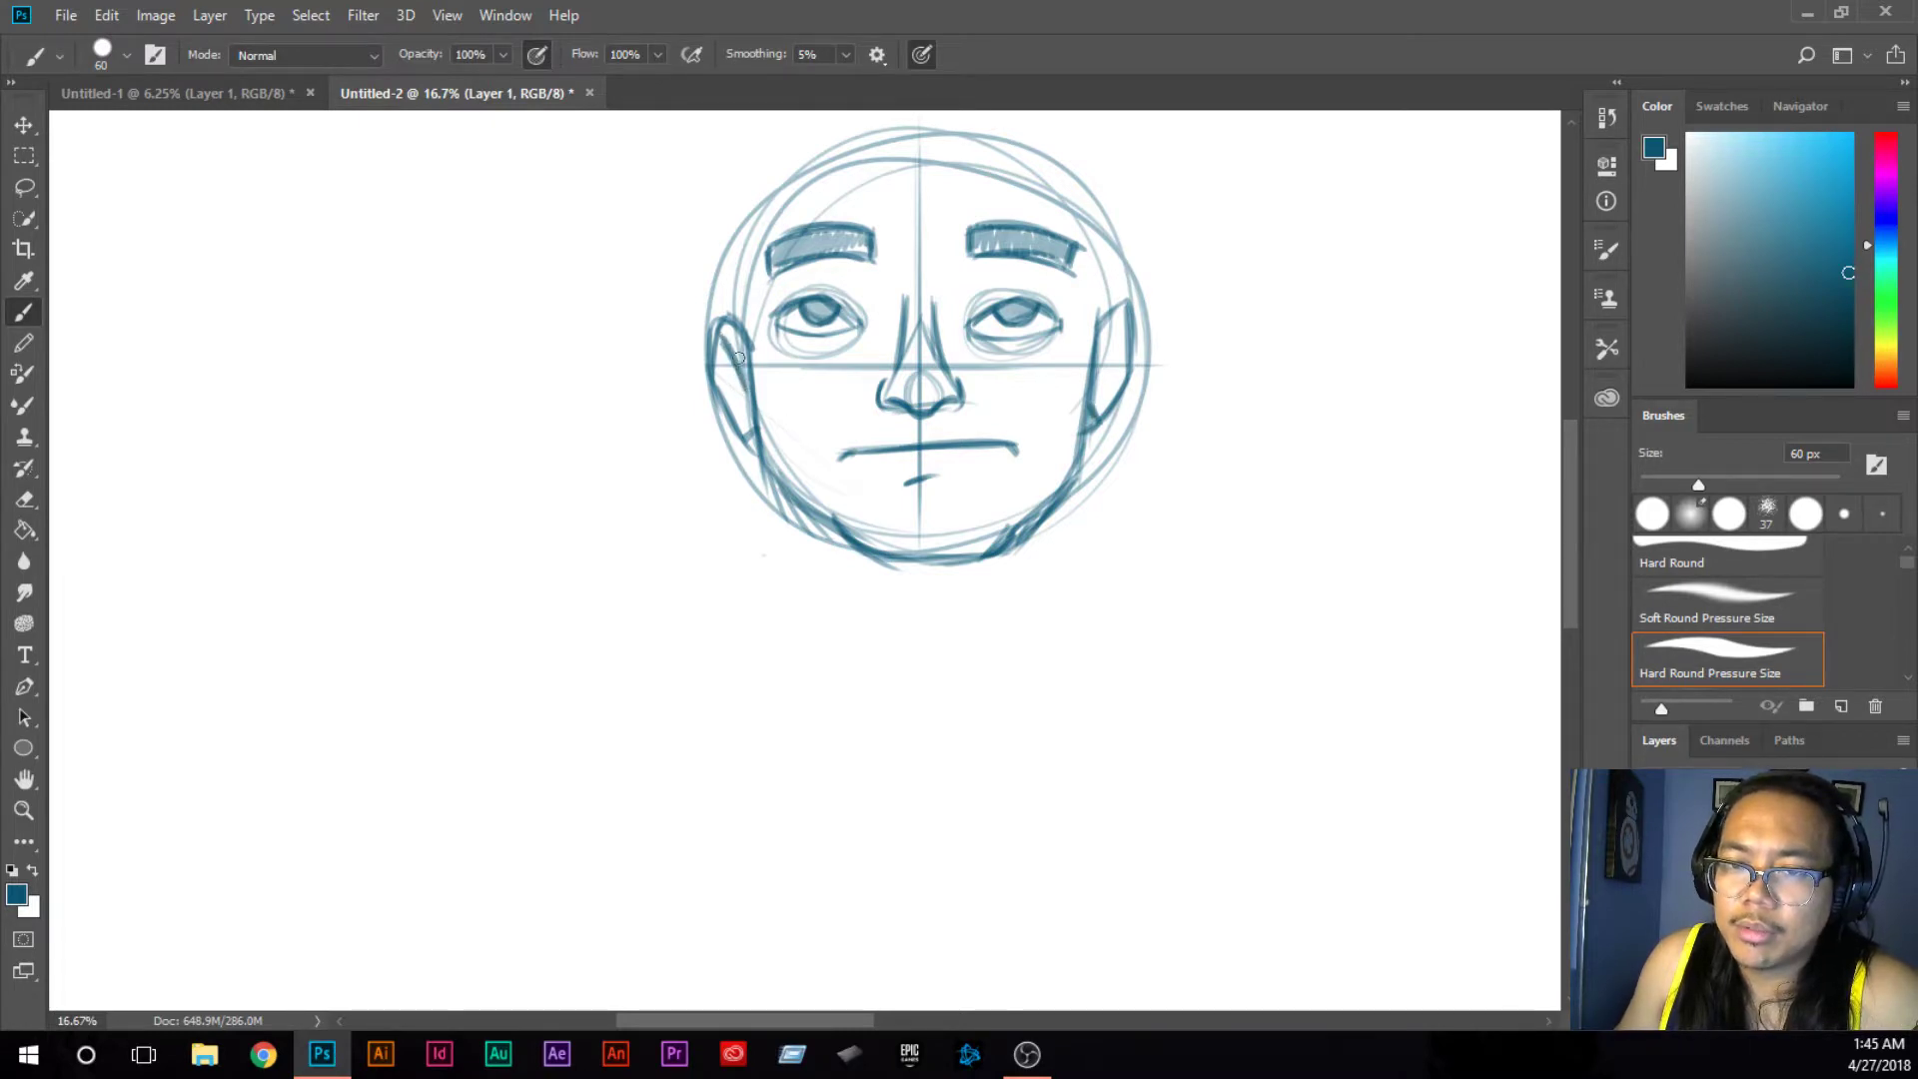
pyautogui.moveTo(1110, 327); pyautogui.dragTo(1112, 377)
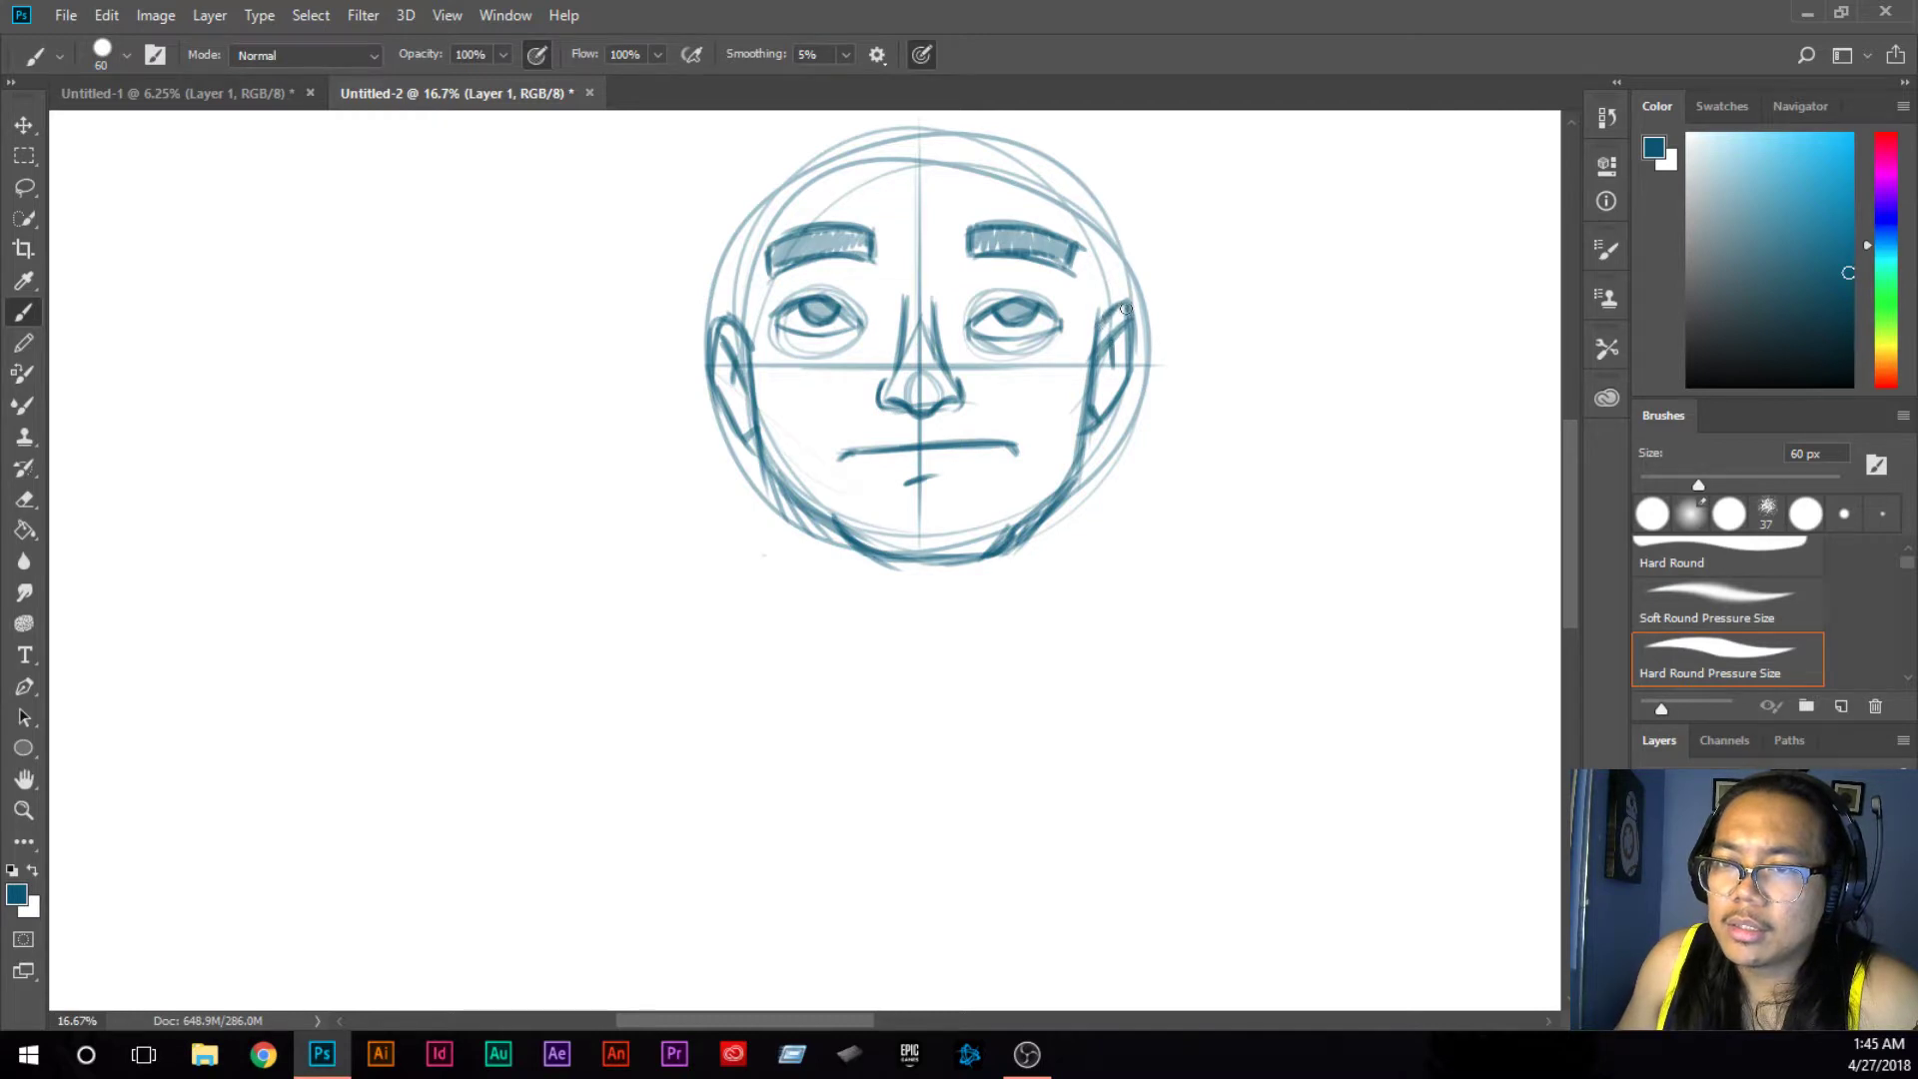
pyautogui.moveTo(1124, 310); pyautogui.dragTo(1147, 333)
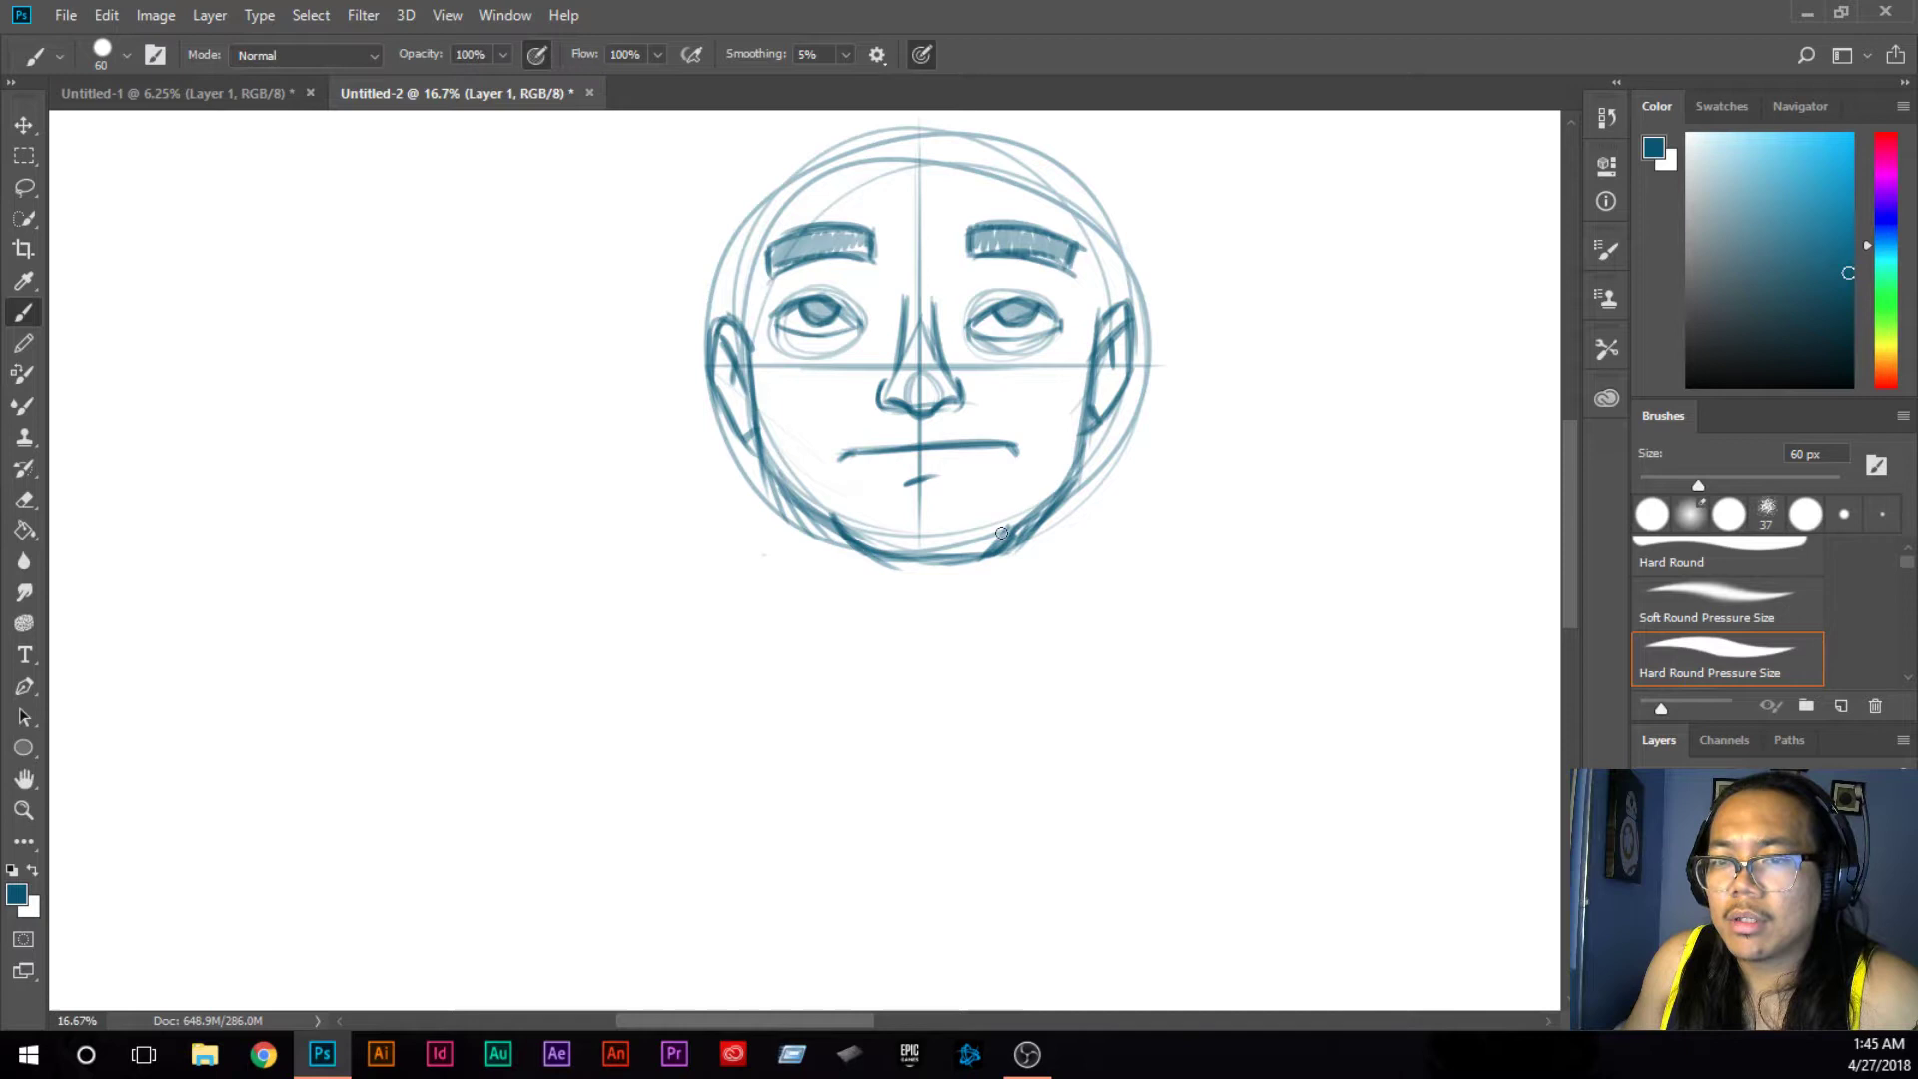
pyautogui.moveTo(1013, 518); pyautogui.dragTo(1004, 544)
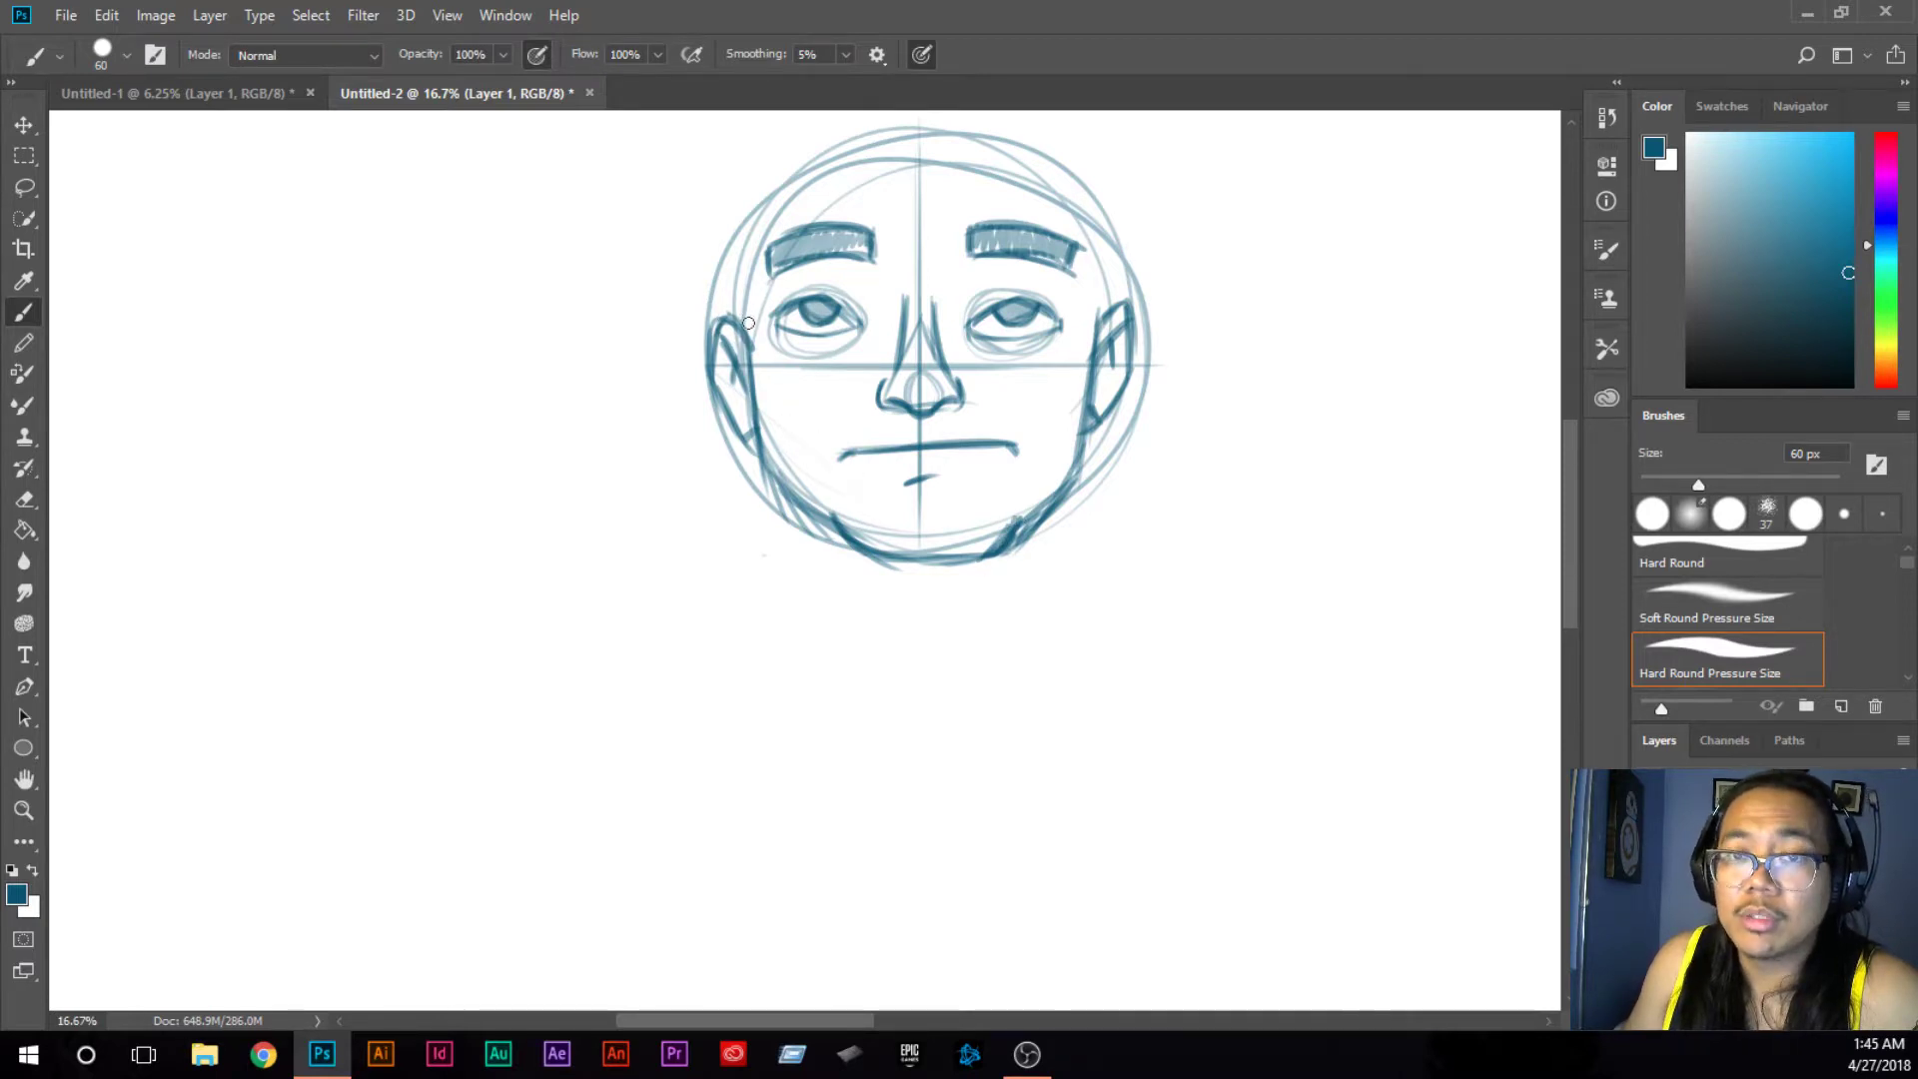
pyautogui.moveTo(920, 397); pyautogui.dragTo(866, 560)
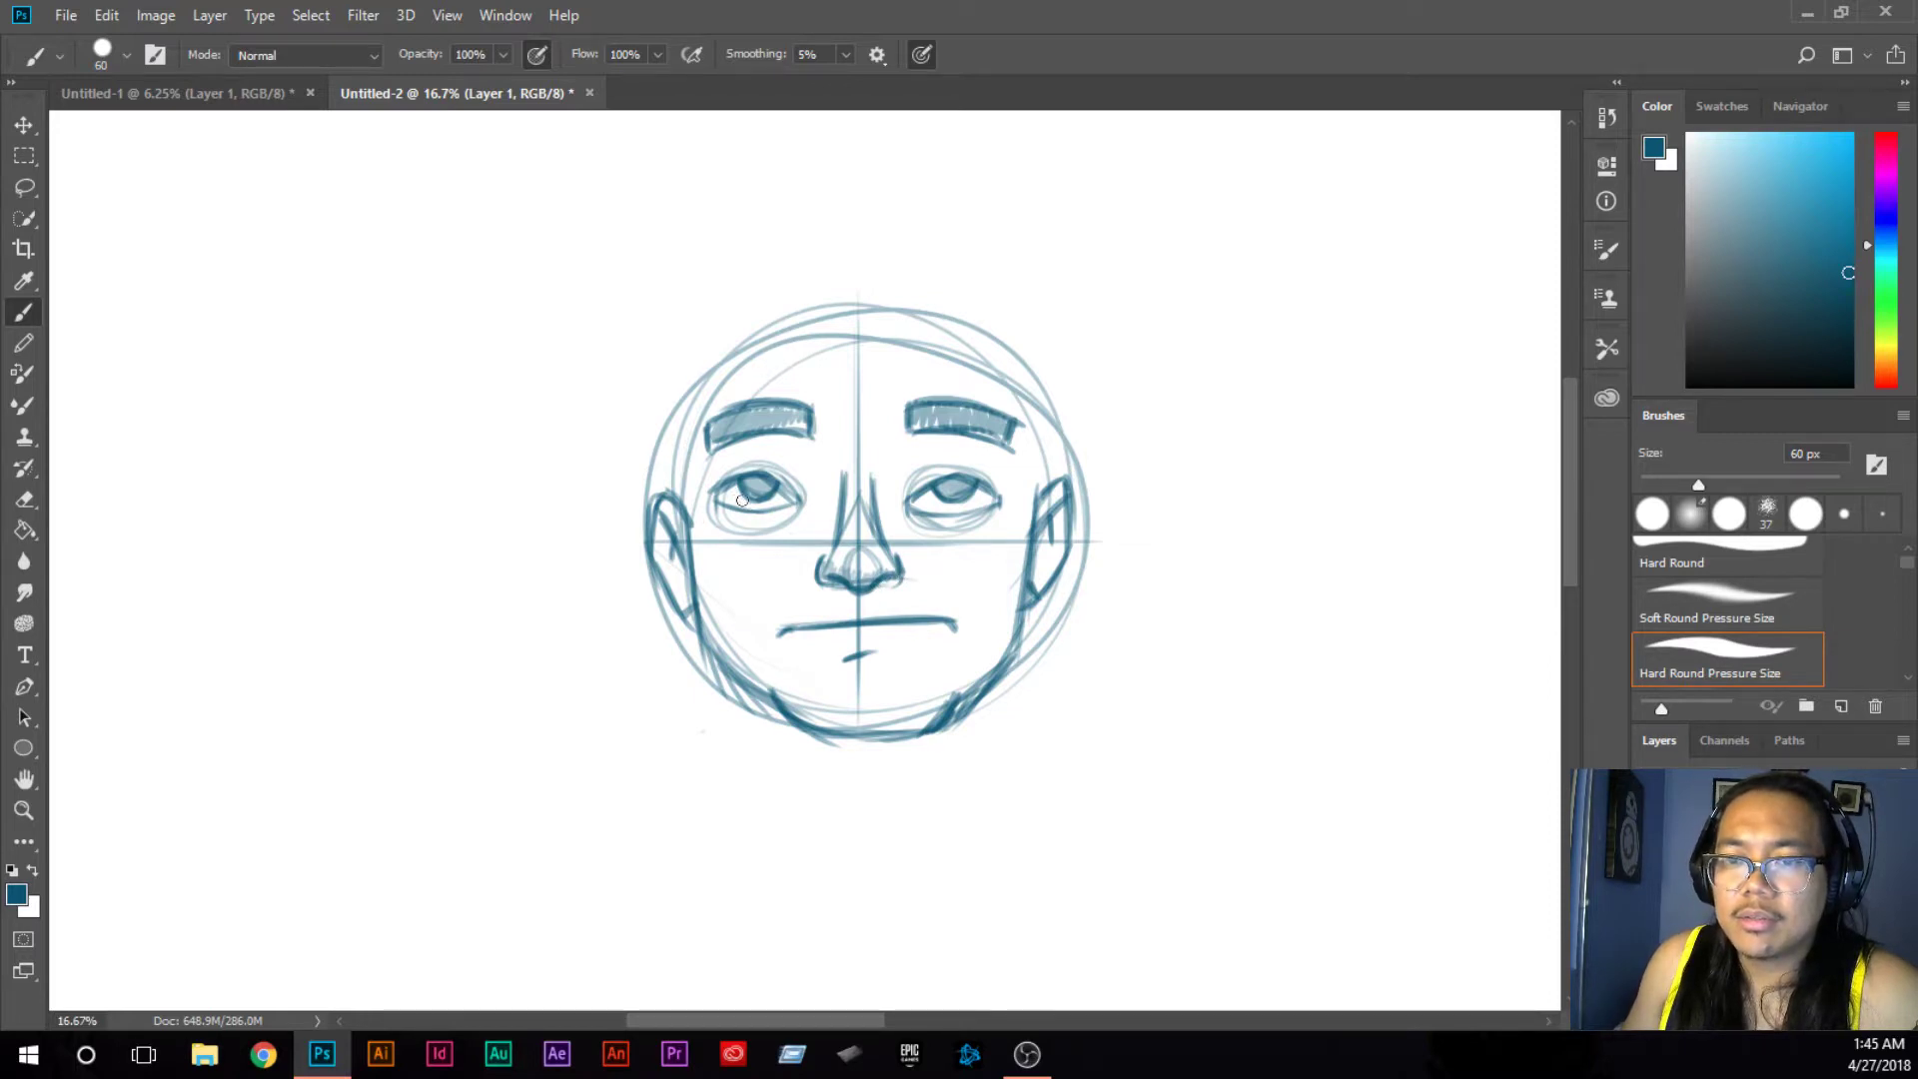
# Step: Add a small stroke at the mouth's left end and pan to empty canvas beside the face
pyautogui.moveTo(780, 630); pyautogui.dragTo(797, 636)
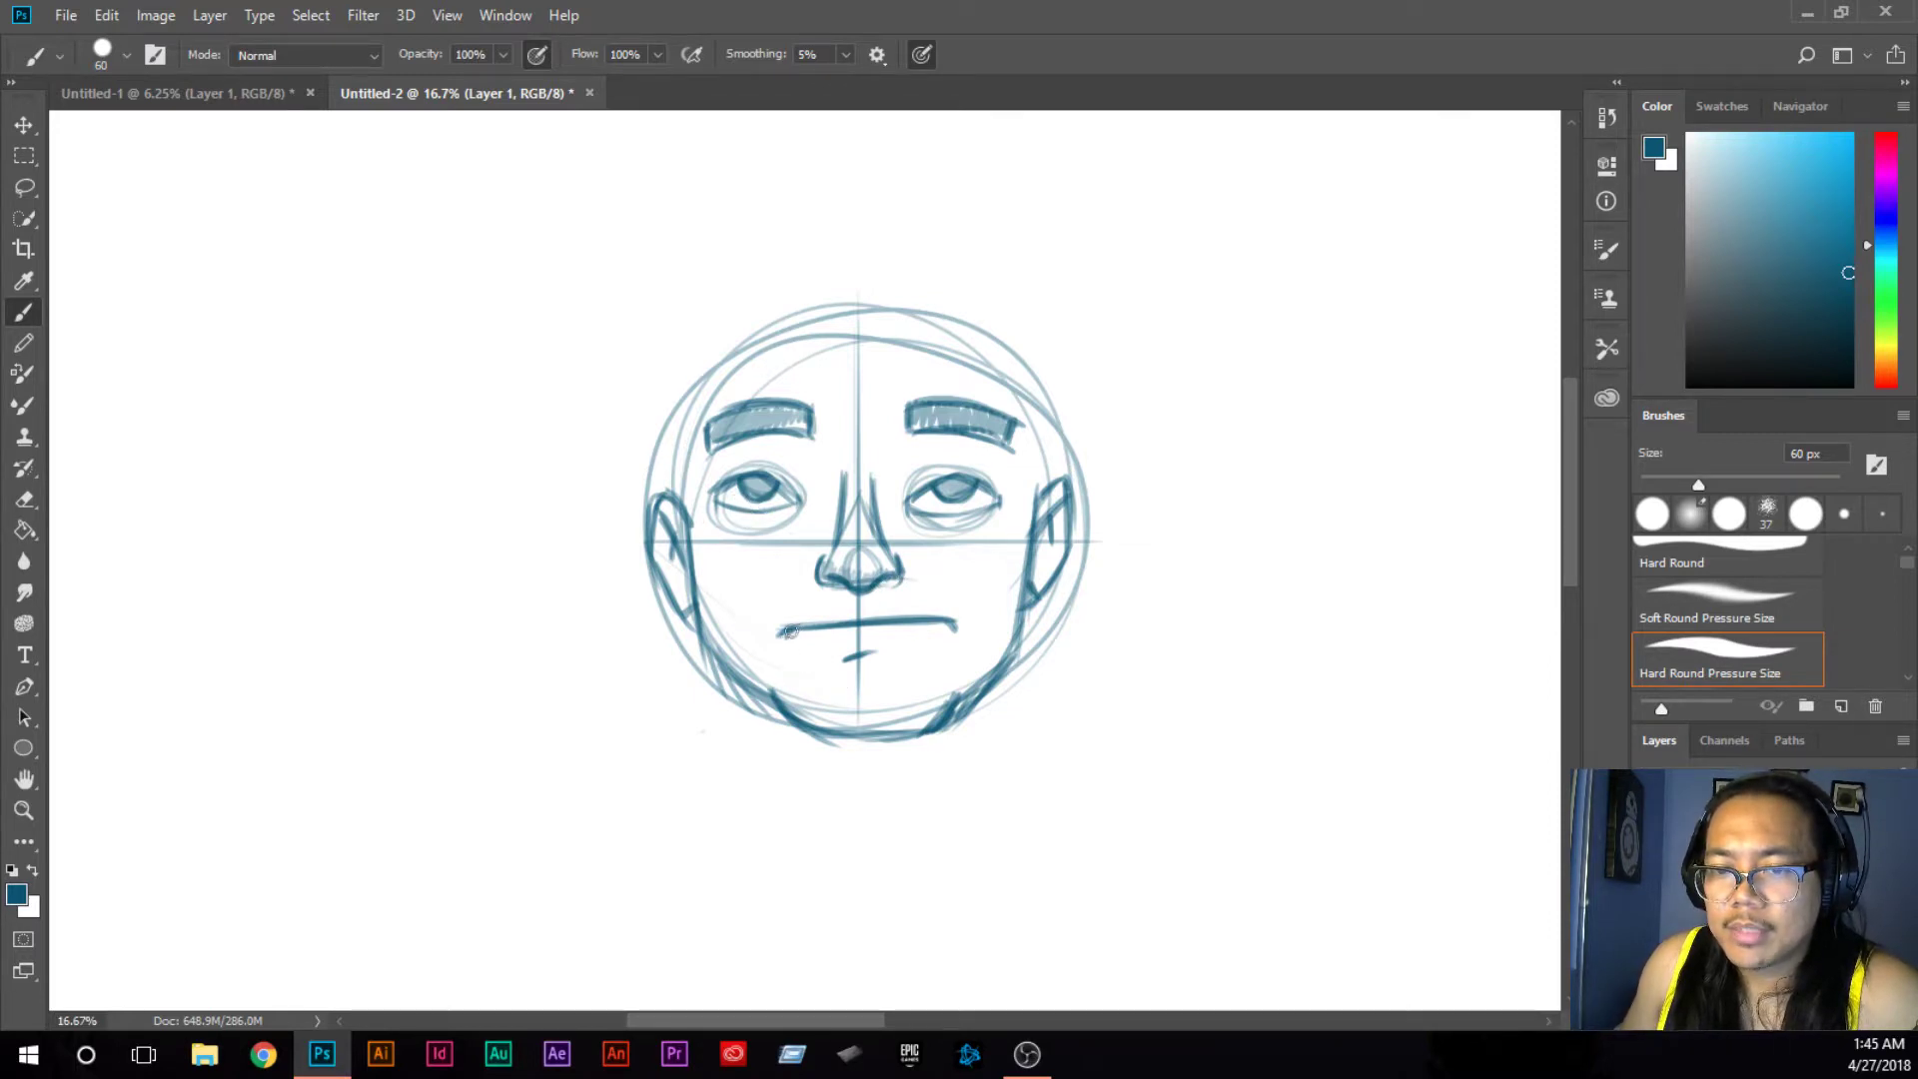
pyautogui.moveTo(1108, 405); pyautogui.dragTo(847, 344)
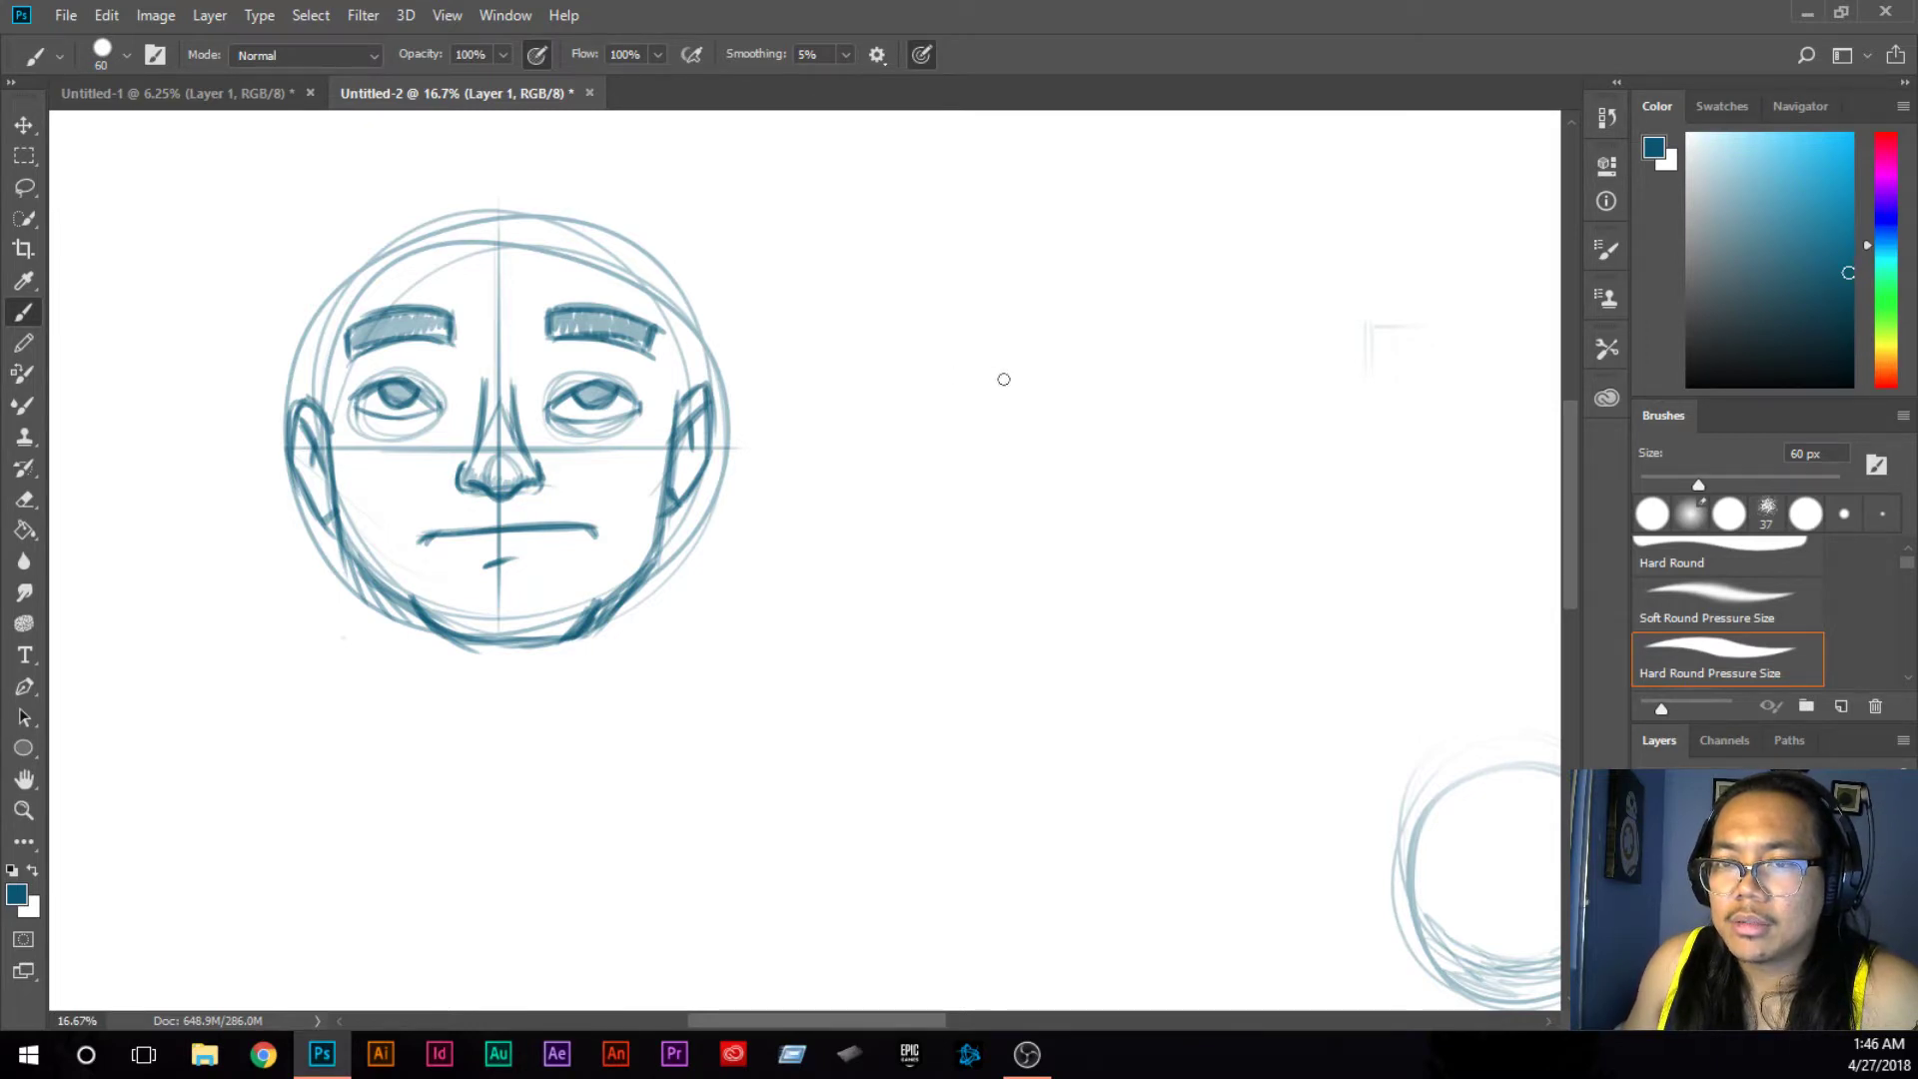
# Step: Sketch a second head circle with straight cross guides and an almond-shaped left eye
pyautogui.moveTo(989, 285); pyautogui.dragTo(1023, 294)
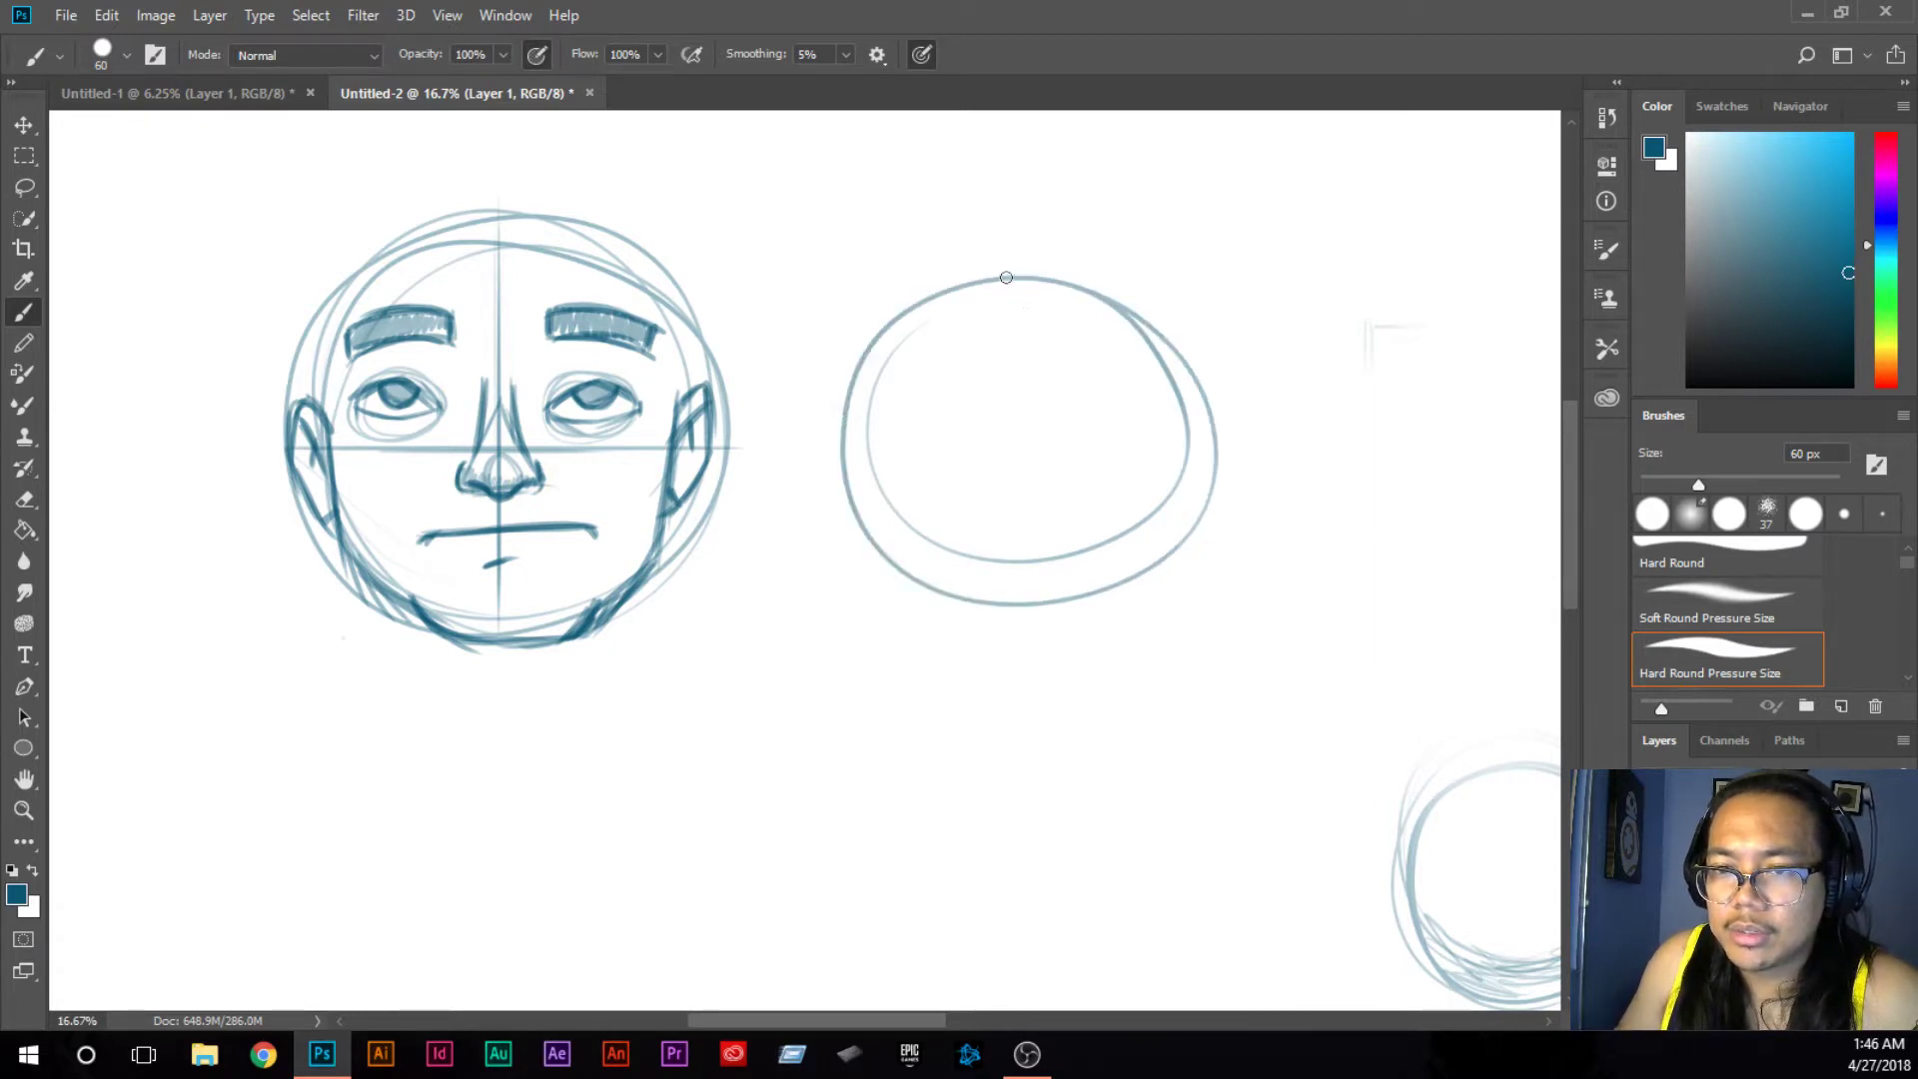
pyautogui.keyDown('shift'); pyautogui.click(943, 293); pyautogui.keyUp('shift')
pyautogui.keyDown('shift'); pyautogui.click(944, 600); pyautogui.keyUp('shift')
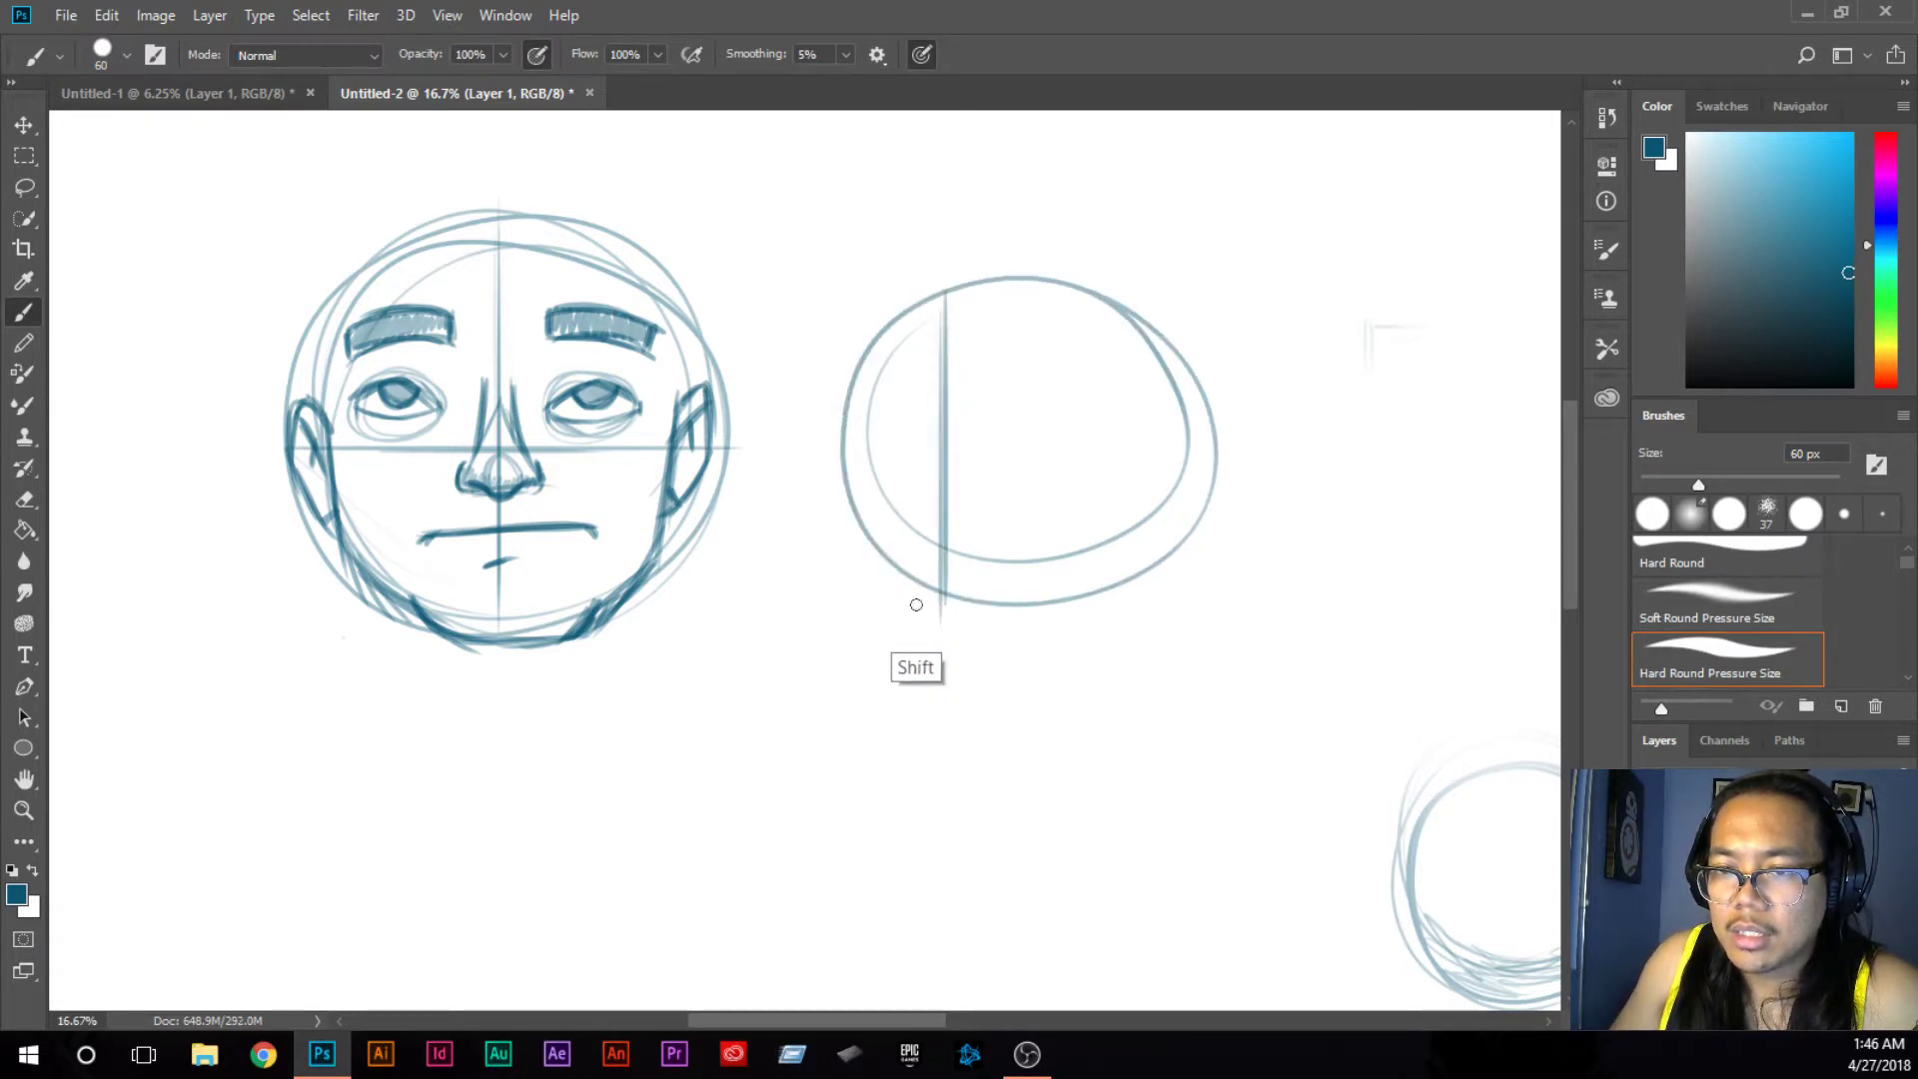
pyautogui.click(835, 478)
pyautogui.keyDown('shift'); pyautogui.click(1223, 480); pyautogui.keyUp('shift')
pyautogui.keyDown('shift'); pyautogui.click(1205, 478); pyautogui.keyUp('shift')
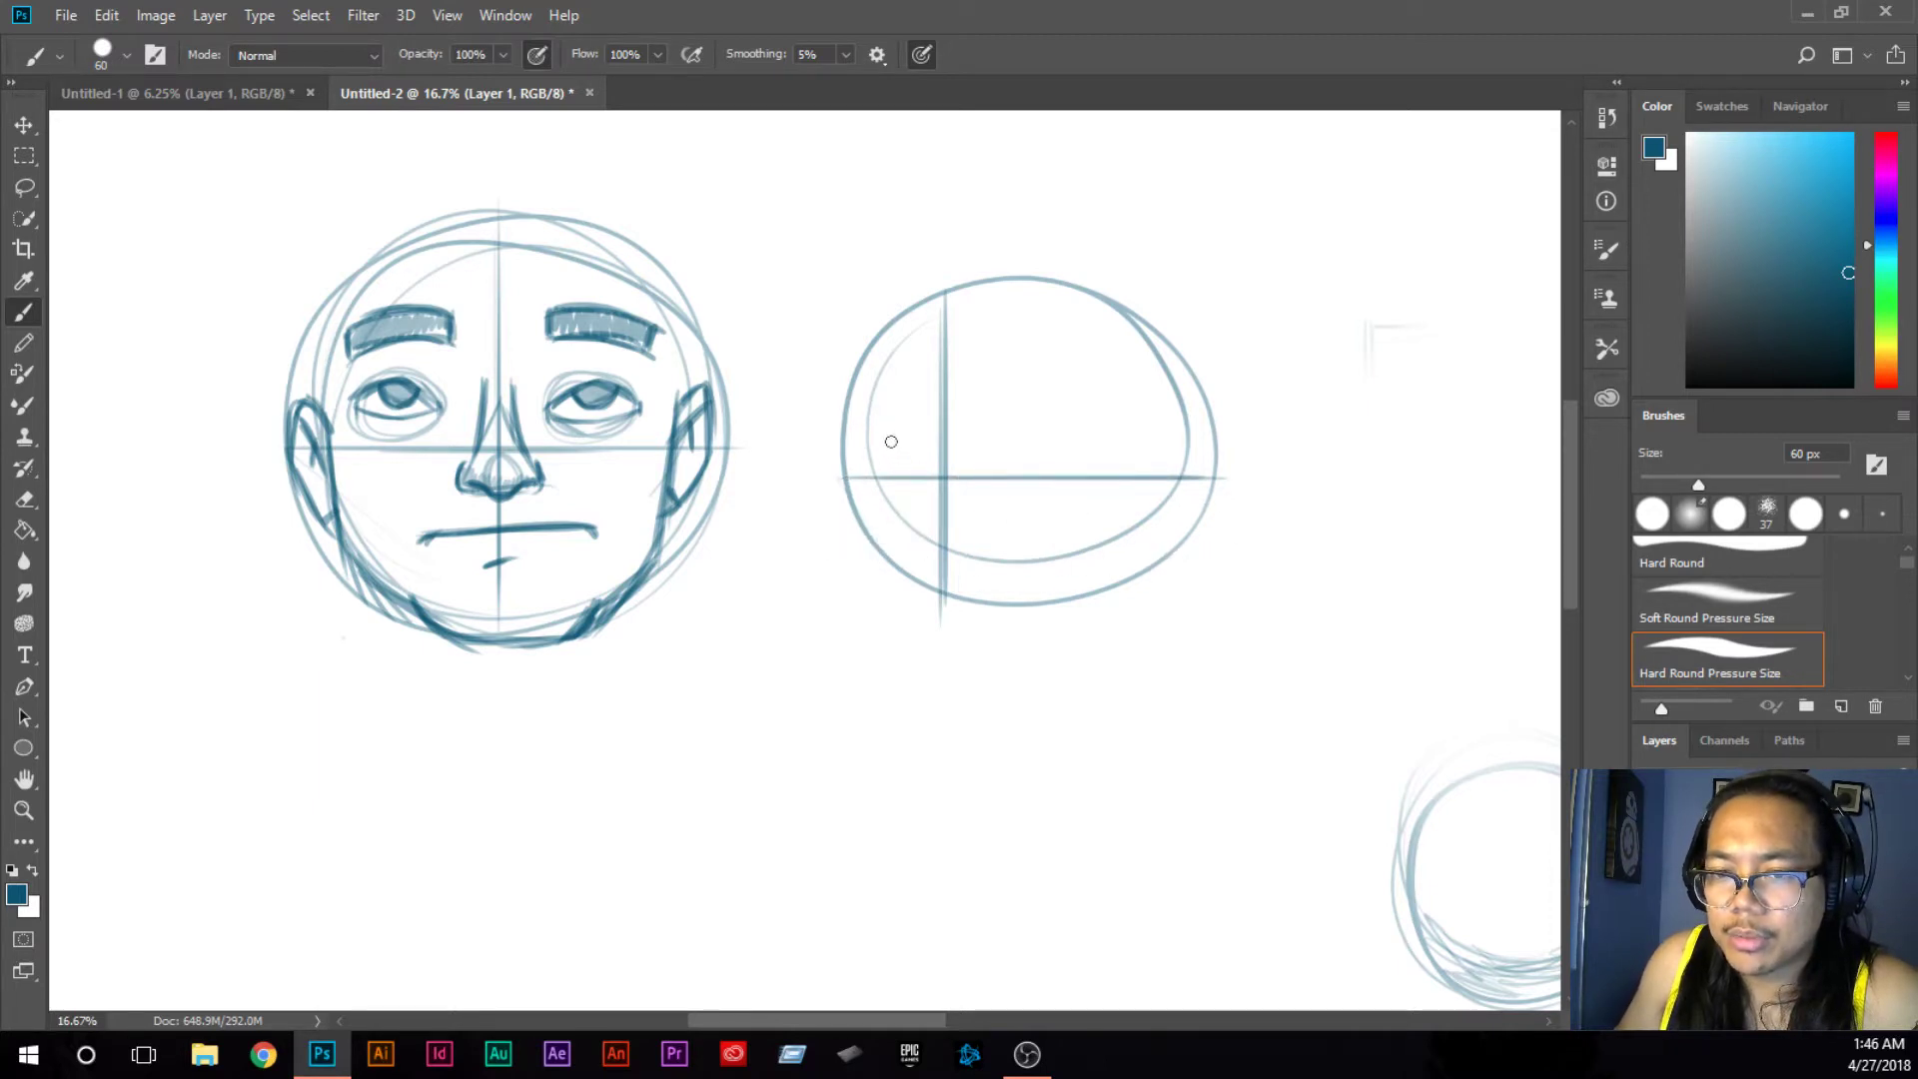
pyautogui.moveTo(876, 440)
pyautogui.mouseDown()
pyautogui.moveTo(911, 482)
pyautogui.moveTo(848, 444)
pyautogui.moveTo(912, 486)
pyautogui.moveTo(1038, 428)
pyautogui.moveTo(1091, 432)
pyautogui.moveTo(1043, 477)
pyautogui.moveTo(875, 448)
pyautogui.moveTo(899, 483)
pyautogui.moveTo(922, 474)
pyautogui.mouseUp()
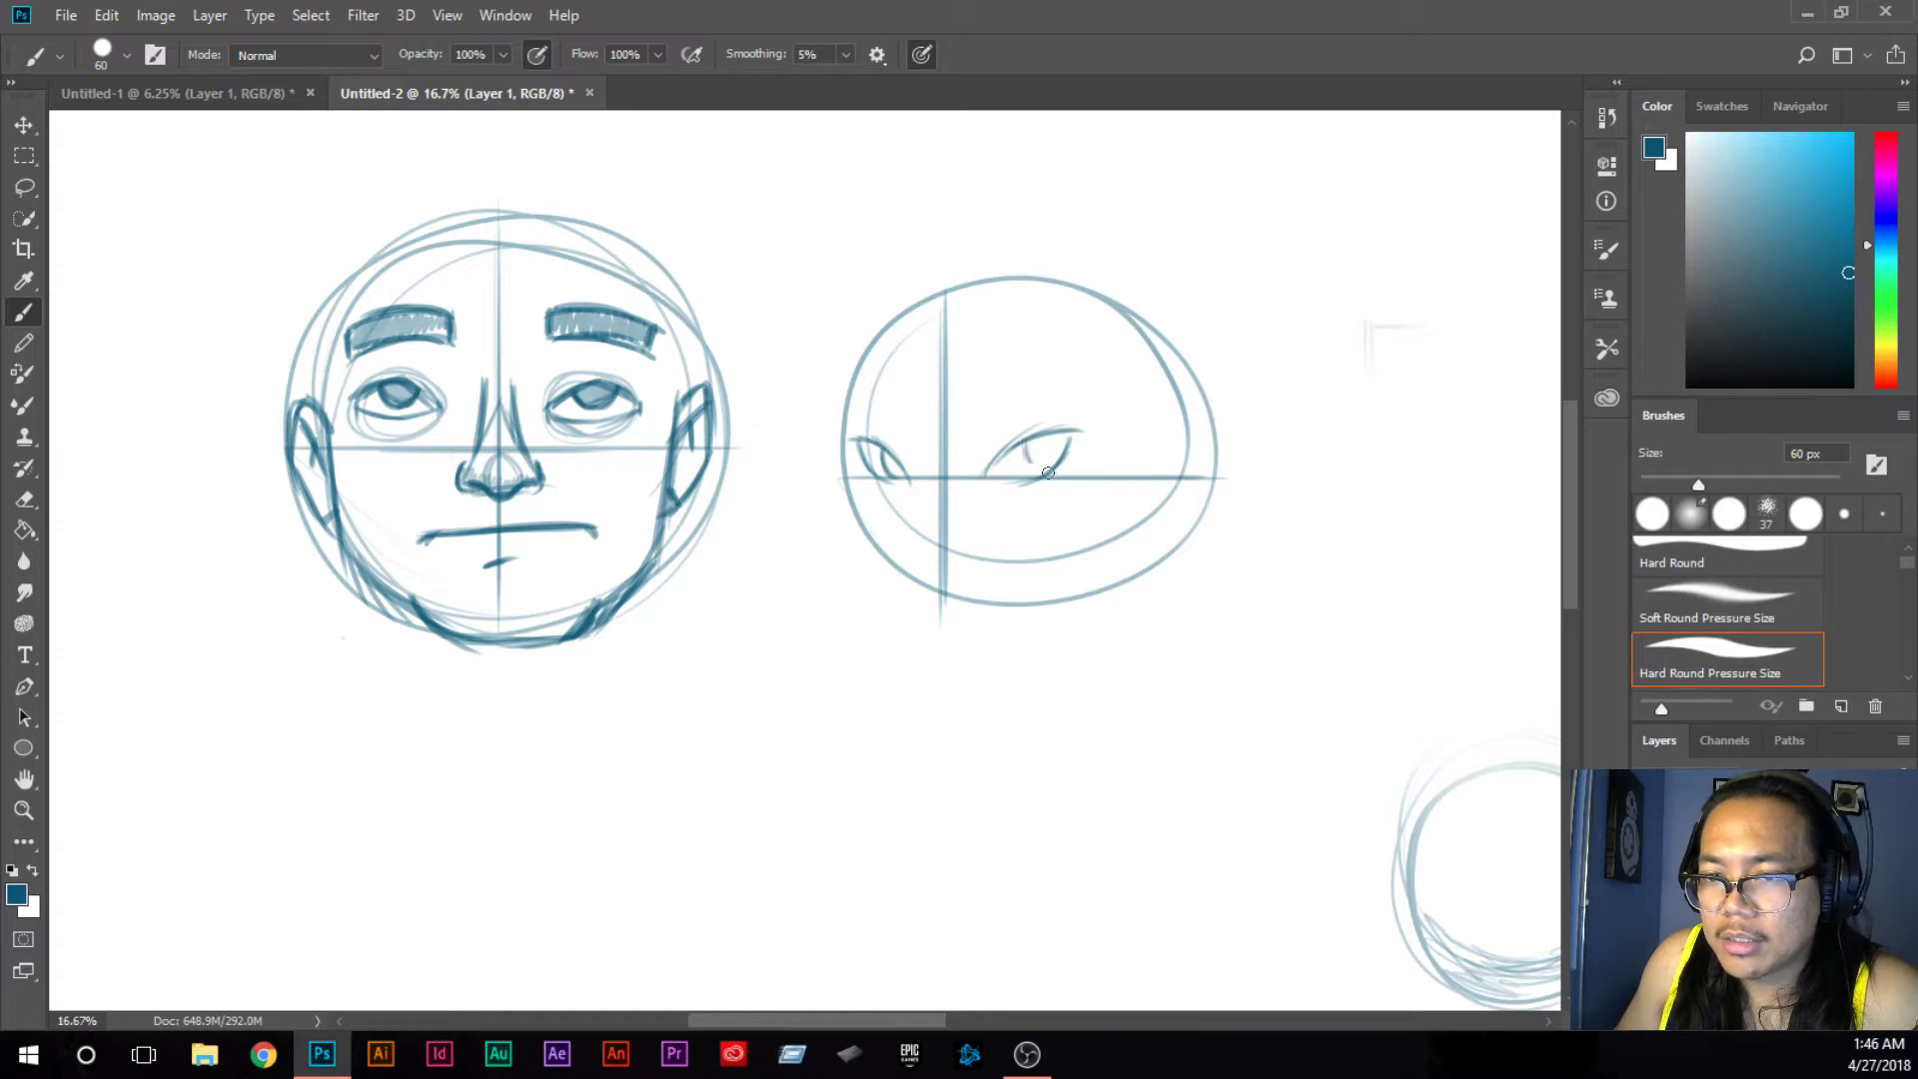
# Step: Draw and shade both irises, add a lid arc, and darken the left eyebrow
pyautogui.moveTo(1029, 441); pyautogui.dragTo(1061, 472)
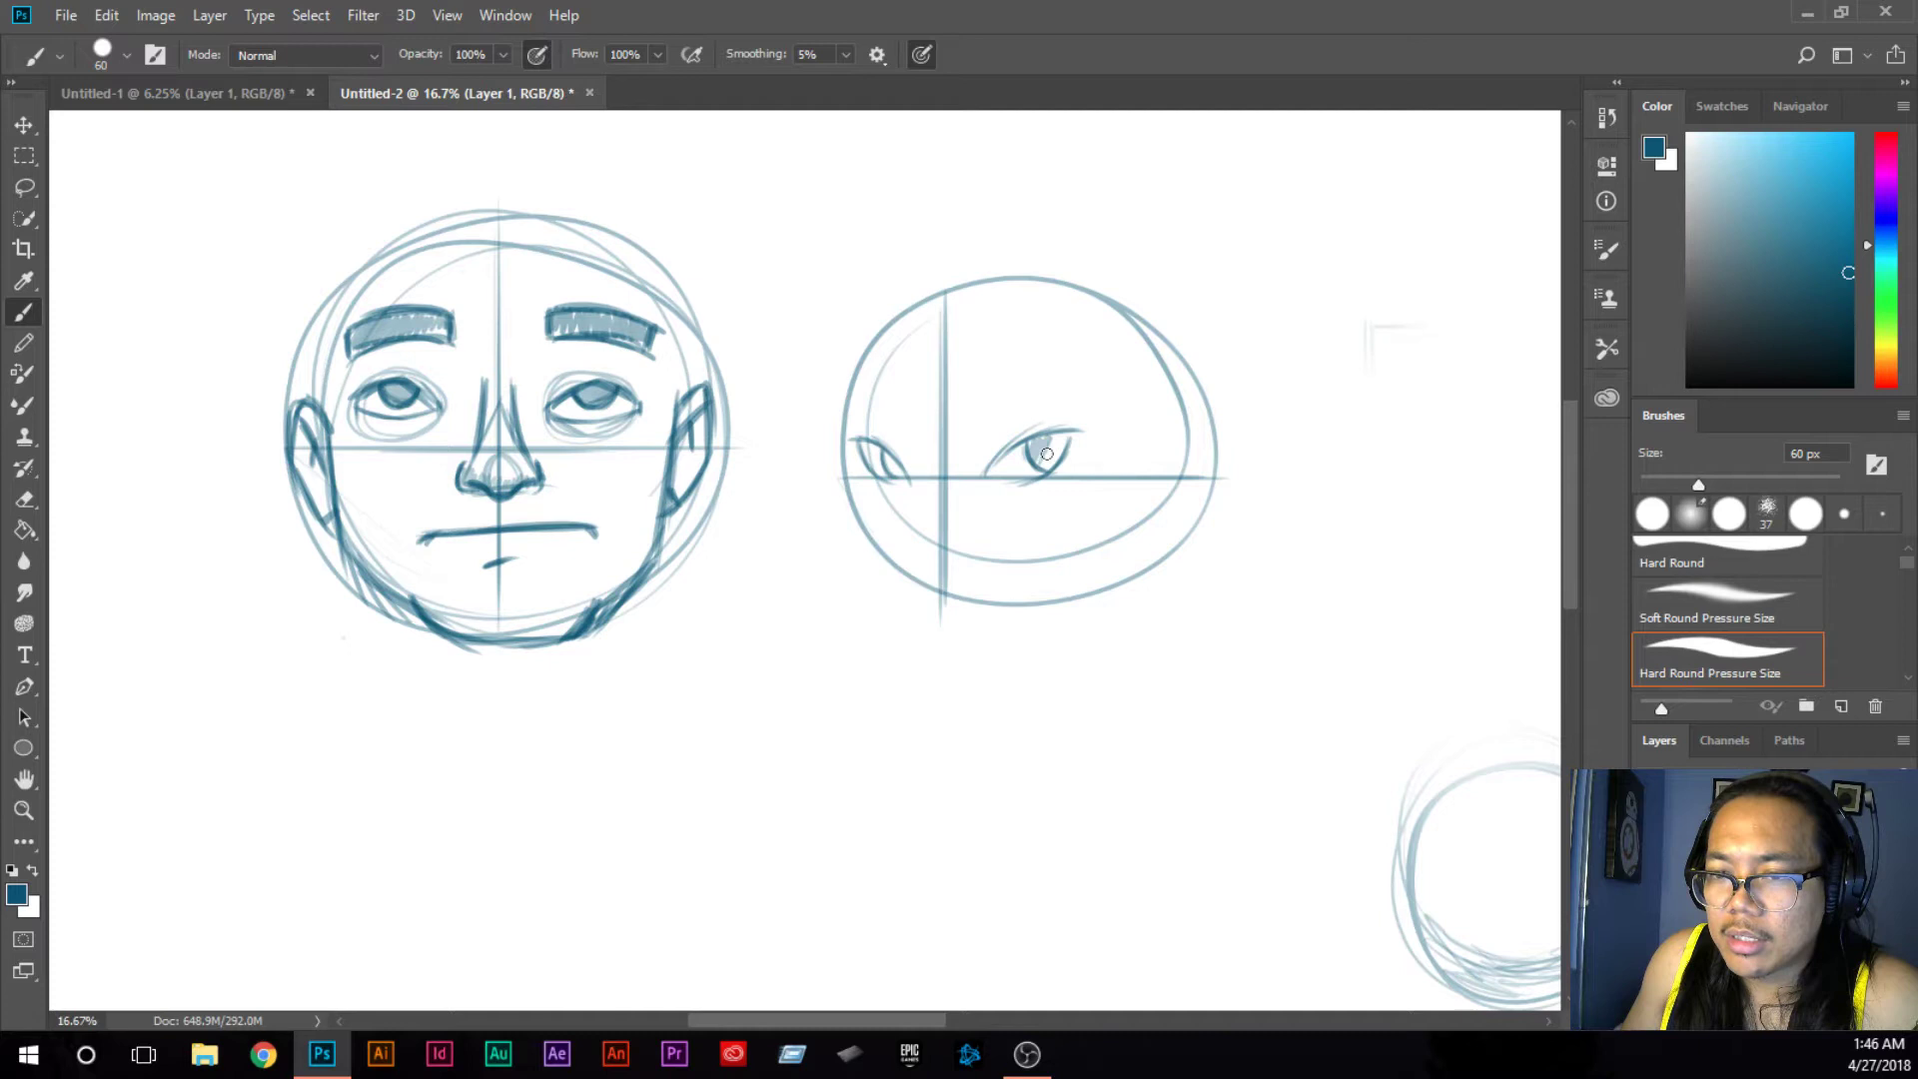
pyautogui.moveTo(1046, 454); pyautogui.dragTo(1068, 439)
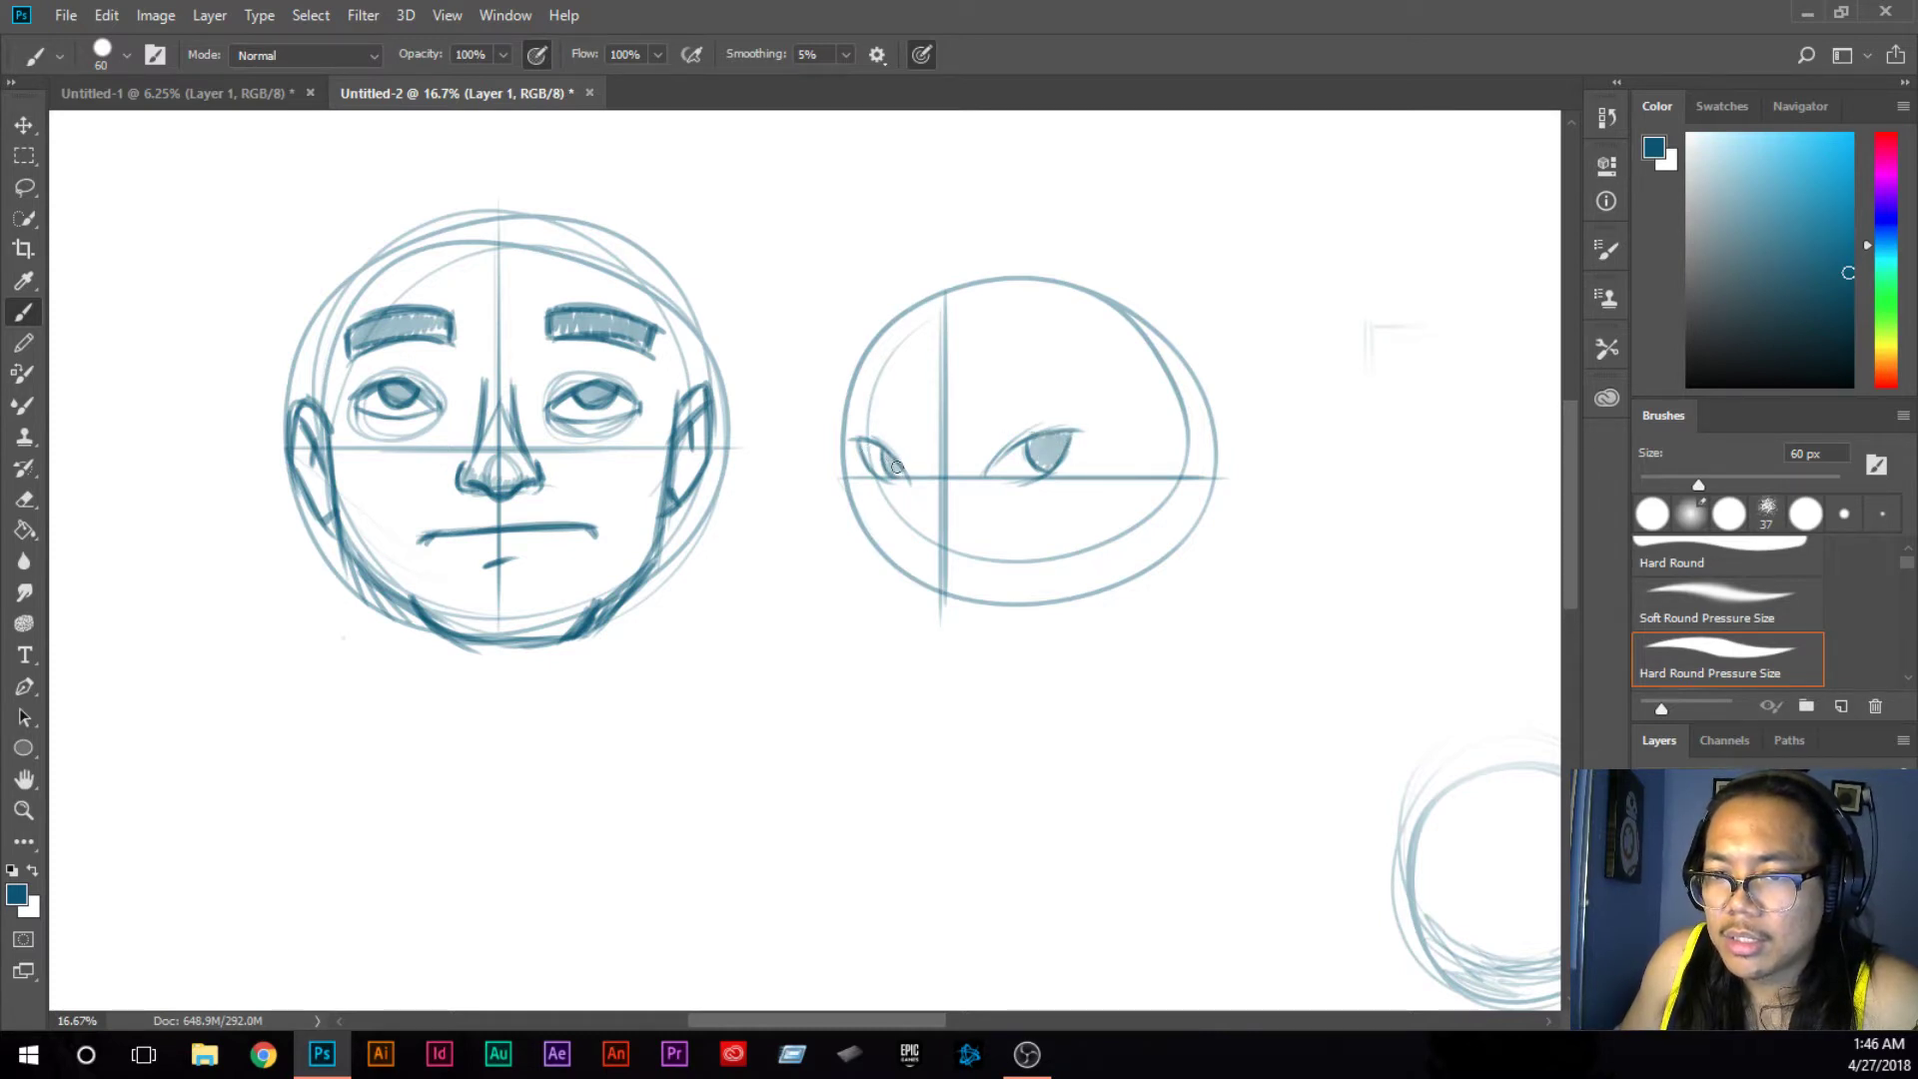
pyautogui.moveTo(893, 462); pyautogui.dragTo(906, 479)
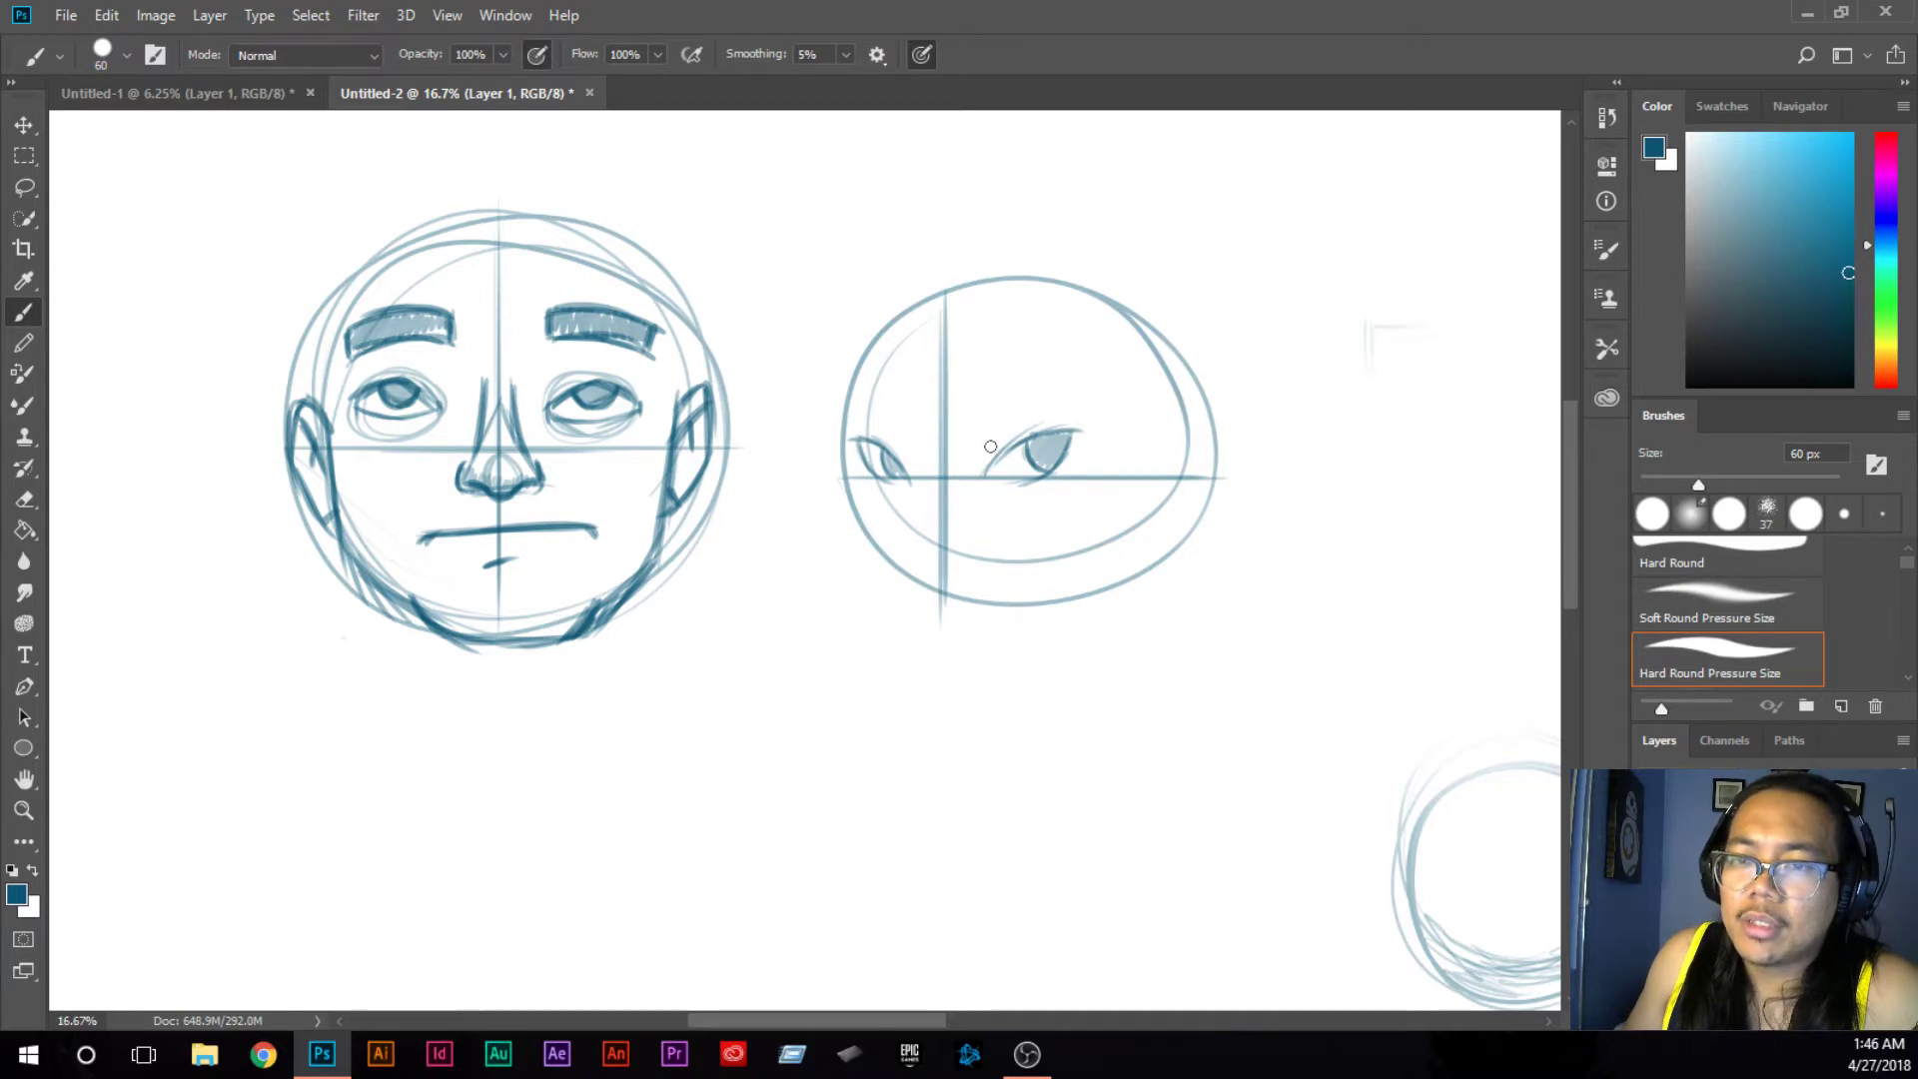
pyautogui.moveTo(1037, 387)
pyautogui.mouseDown()
pyautogui.moveTo(977, 432)
pyautogui.moveTo(1071, 390)
pyautogui.mouseUp()
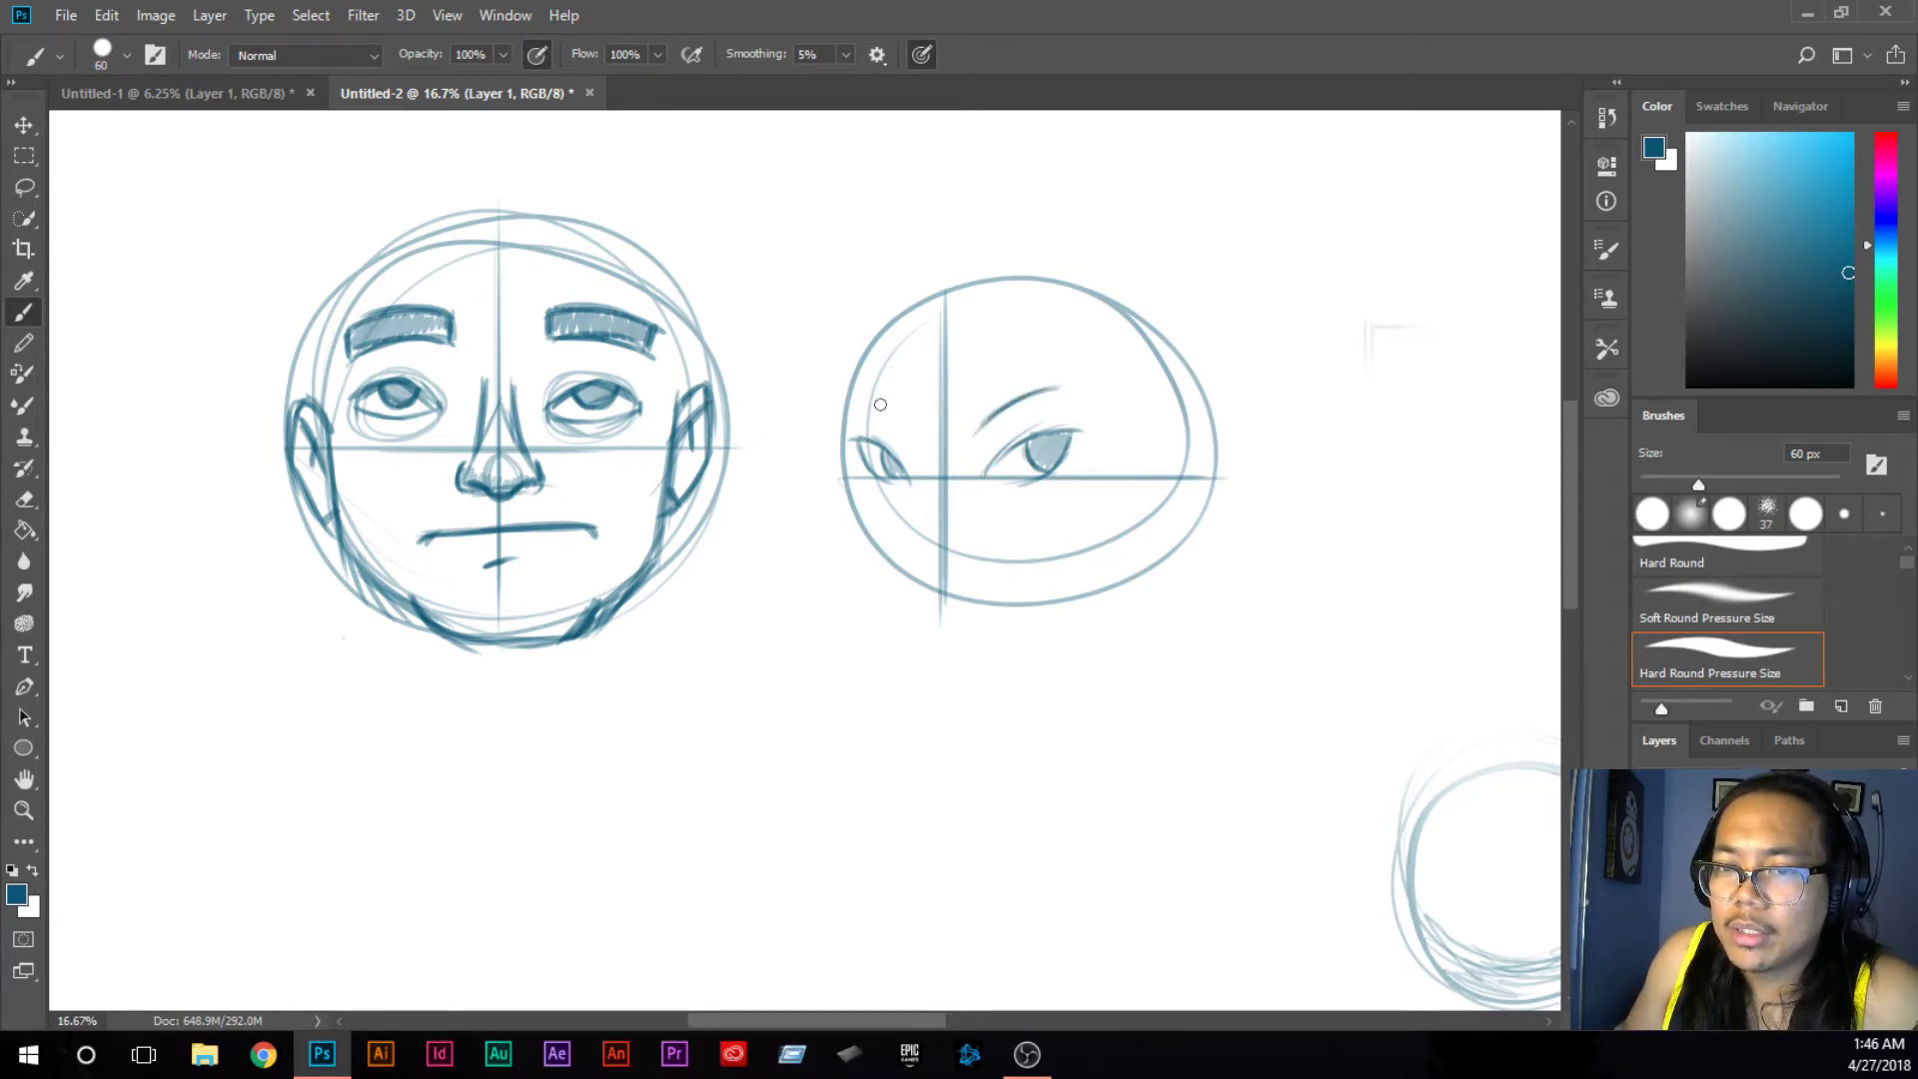
pyautogui.moveTo(866, 399)
pyautogui.mouseDown()
pyautogui.moveTo(911, 450)
pyautogui.moveTo(974, 444)
pyautogui.moveTo(1013, 399)
pyautogui.moveTo(1070, 384)
pyautogui.moveTo(1034, 396)
pyautogui.mouseUp()
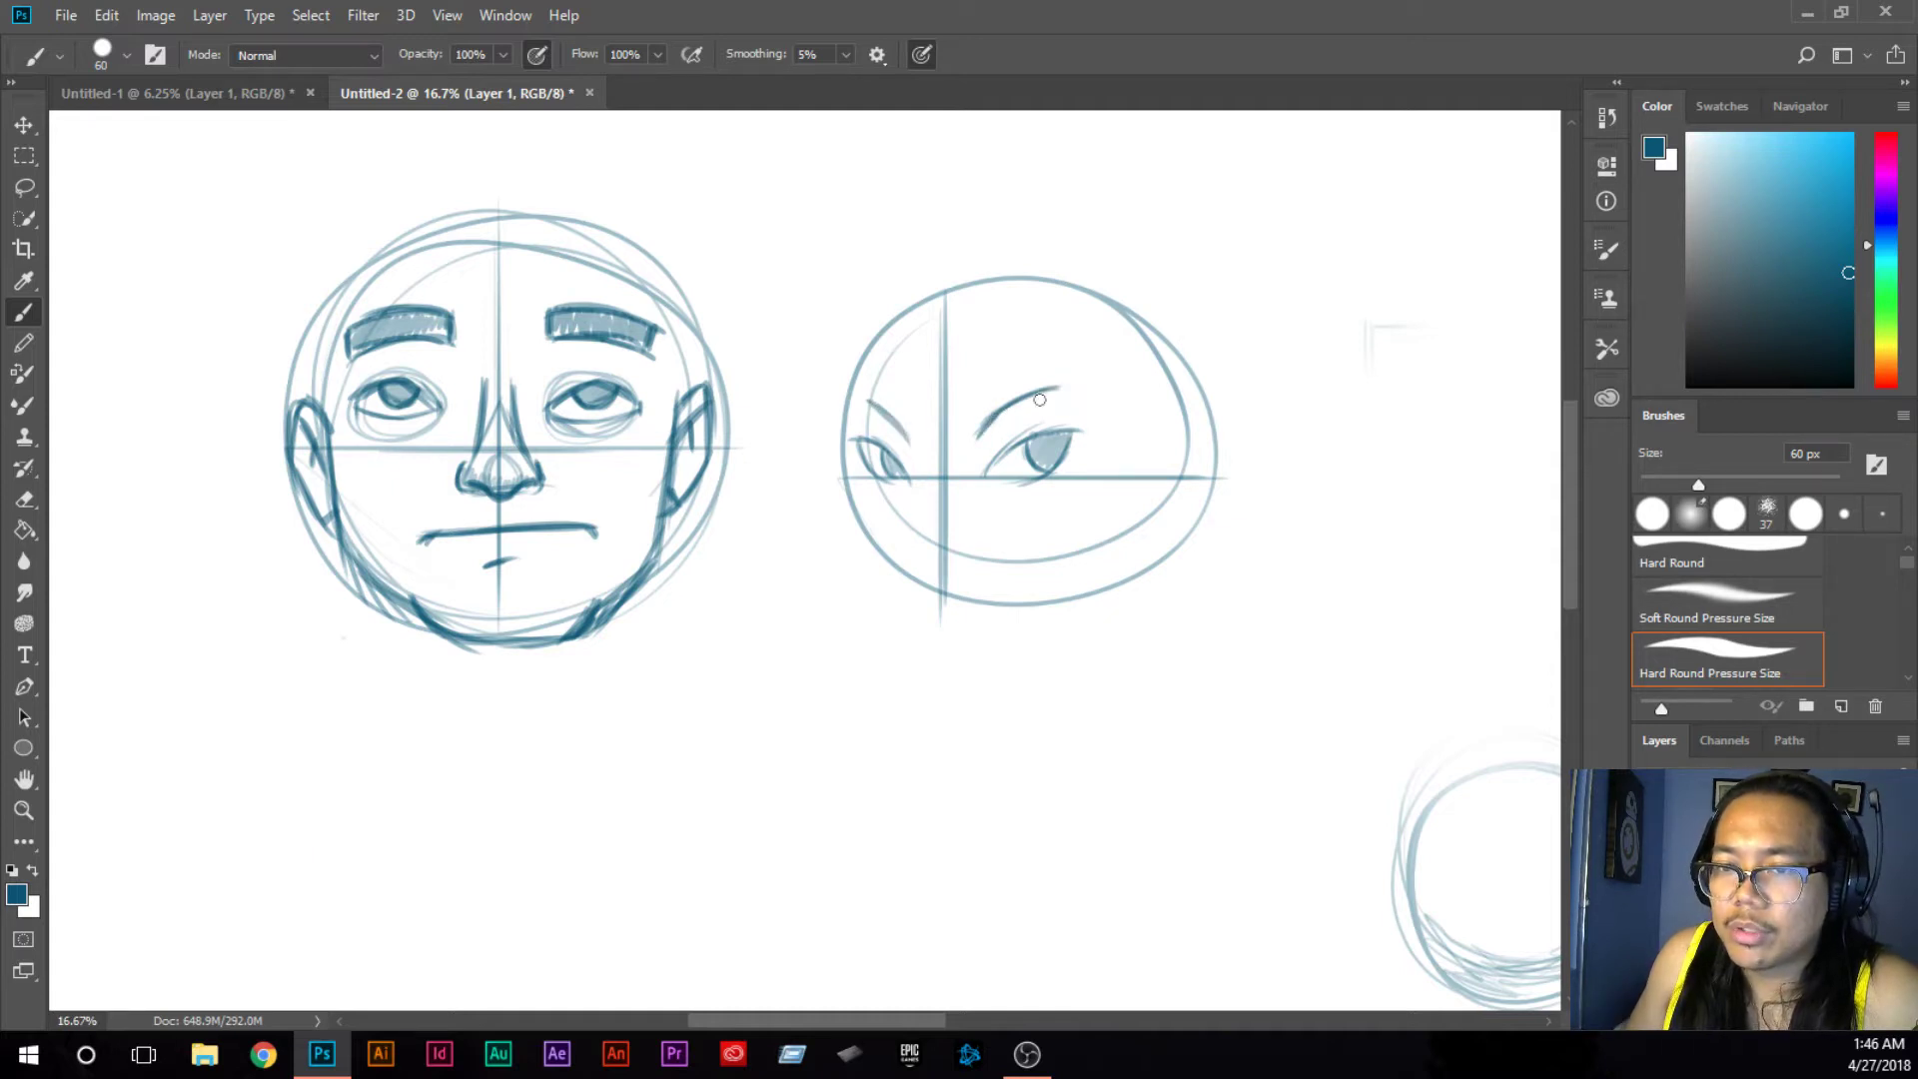
pyautogui.moveTo(866, 393); pyautogui.dragTo(898, 460)
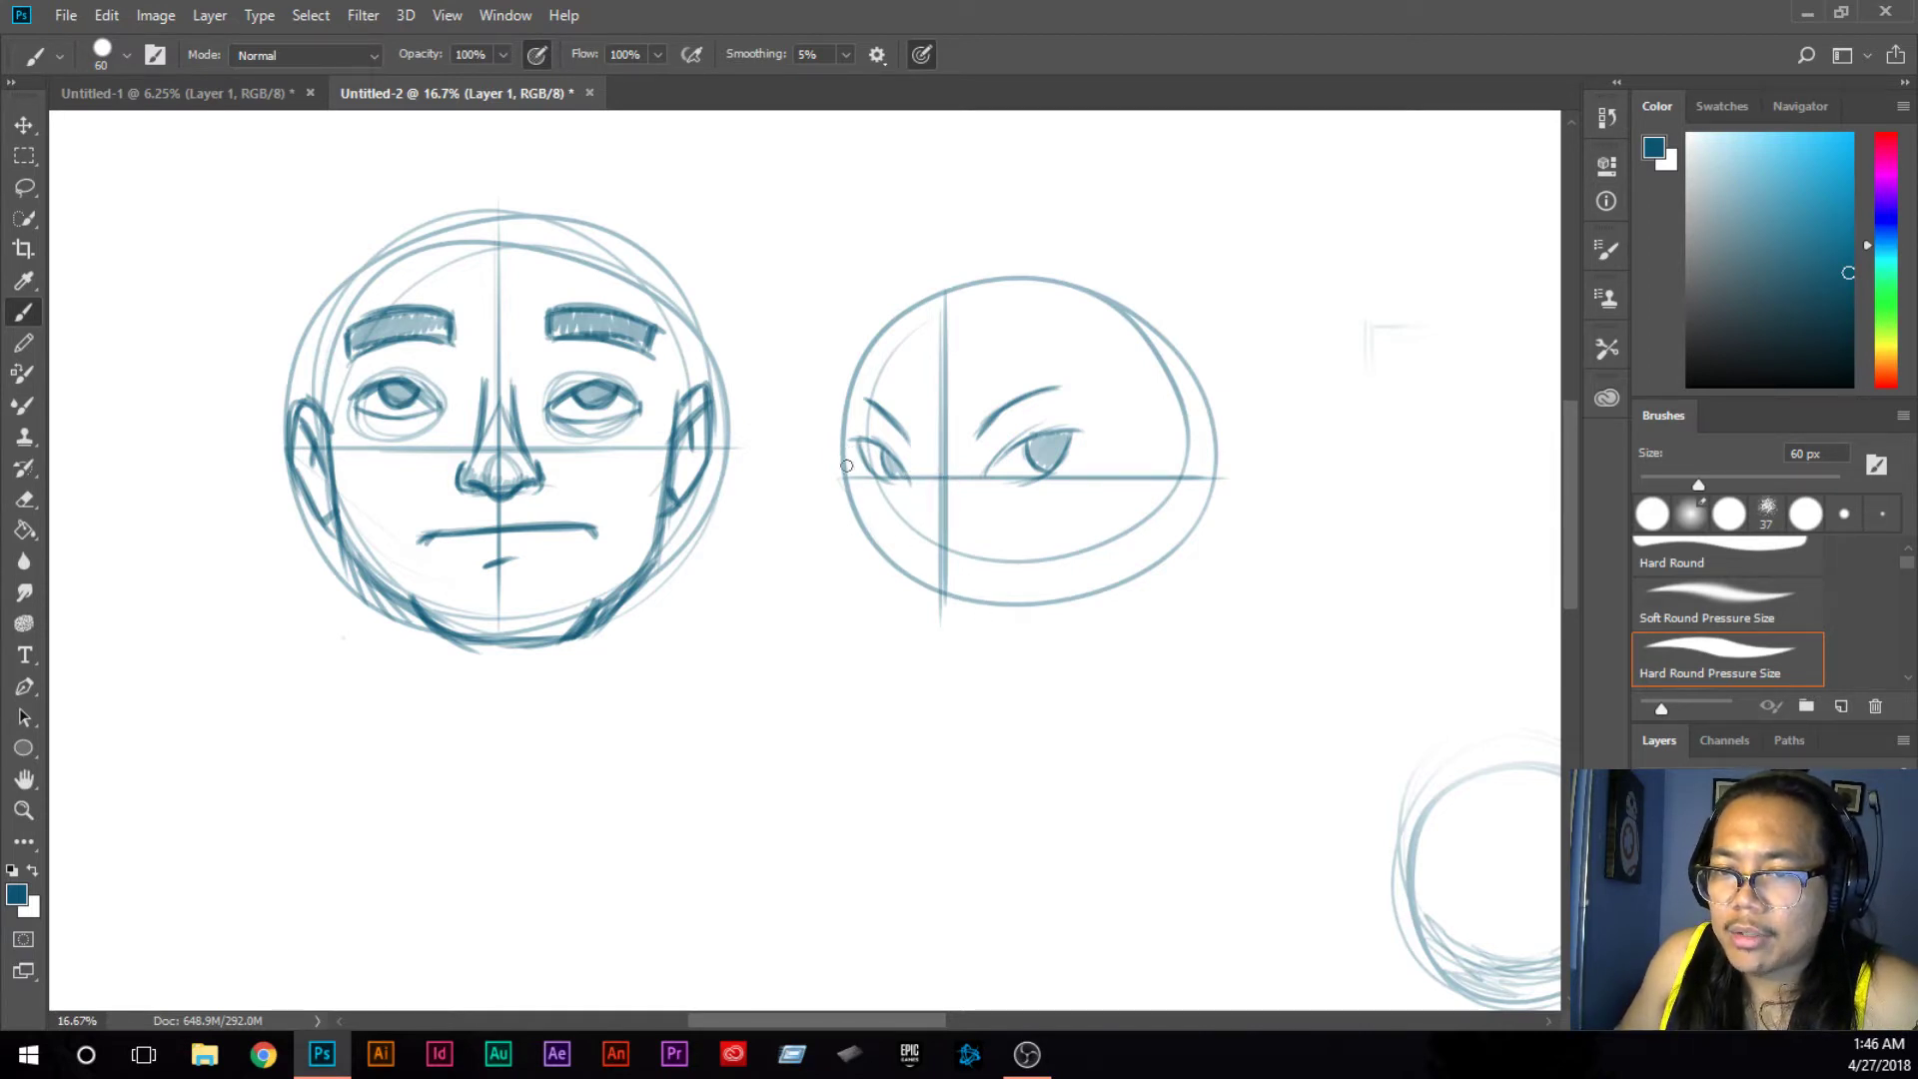
# Step: Draw both cheek lines and the jawline meeting at the chin
pyautogui.moveTo(851, 465); pyautogui.dragTo(881, 597)
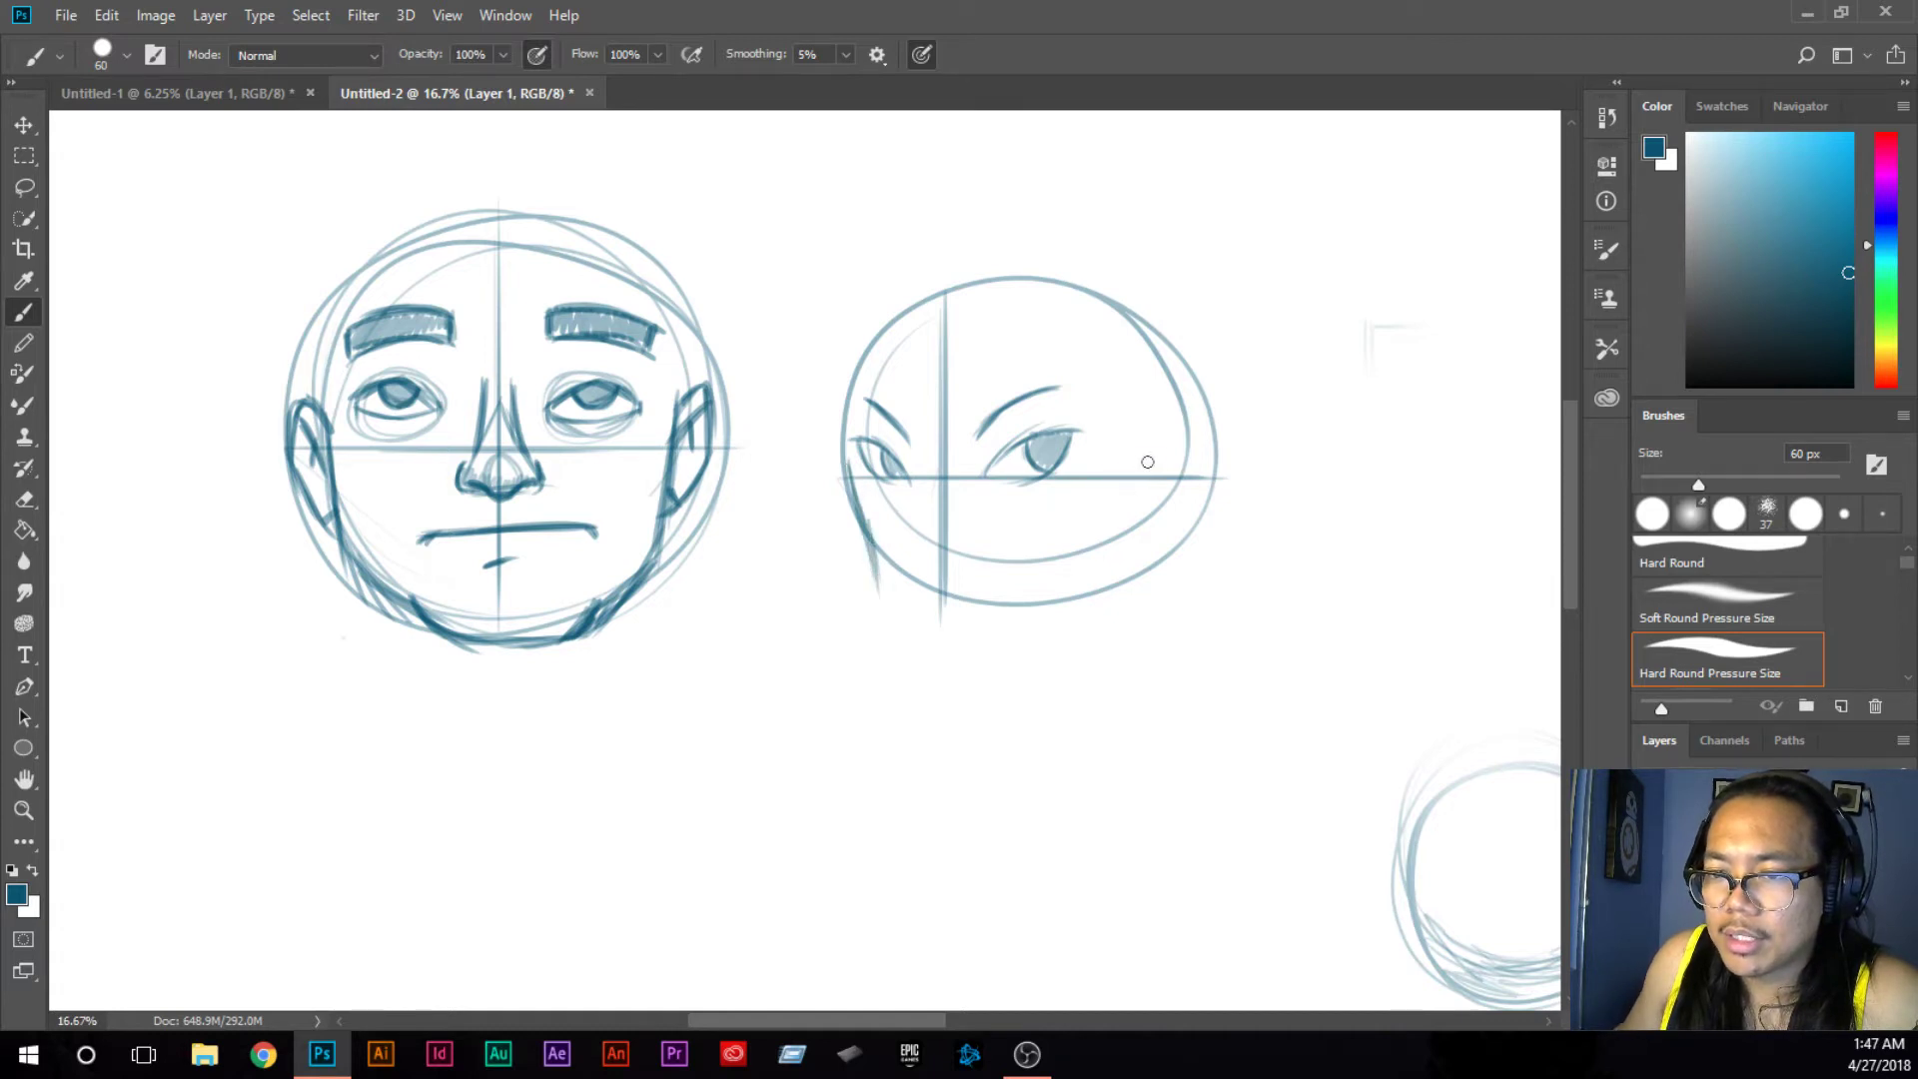
pyautogui.moveTo(1141, 467)
pyautogui.mouseDown()
pyautogui.moveTo(1112, 581)
pyautogui.moveTo(1127, 536)
pyautogui.mouseUp()
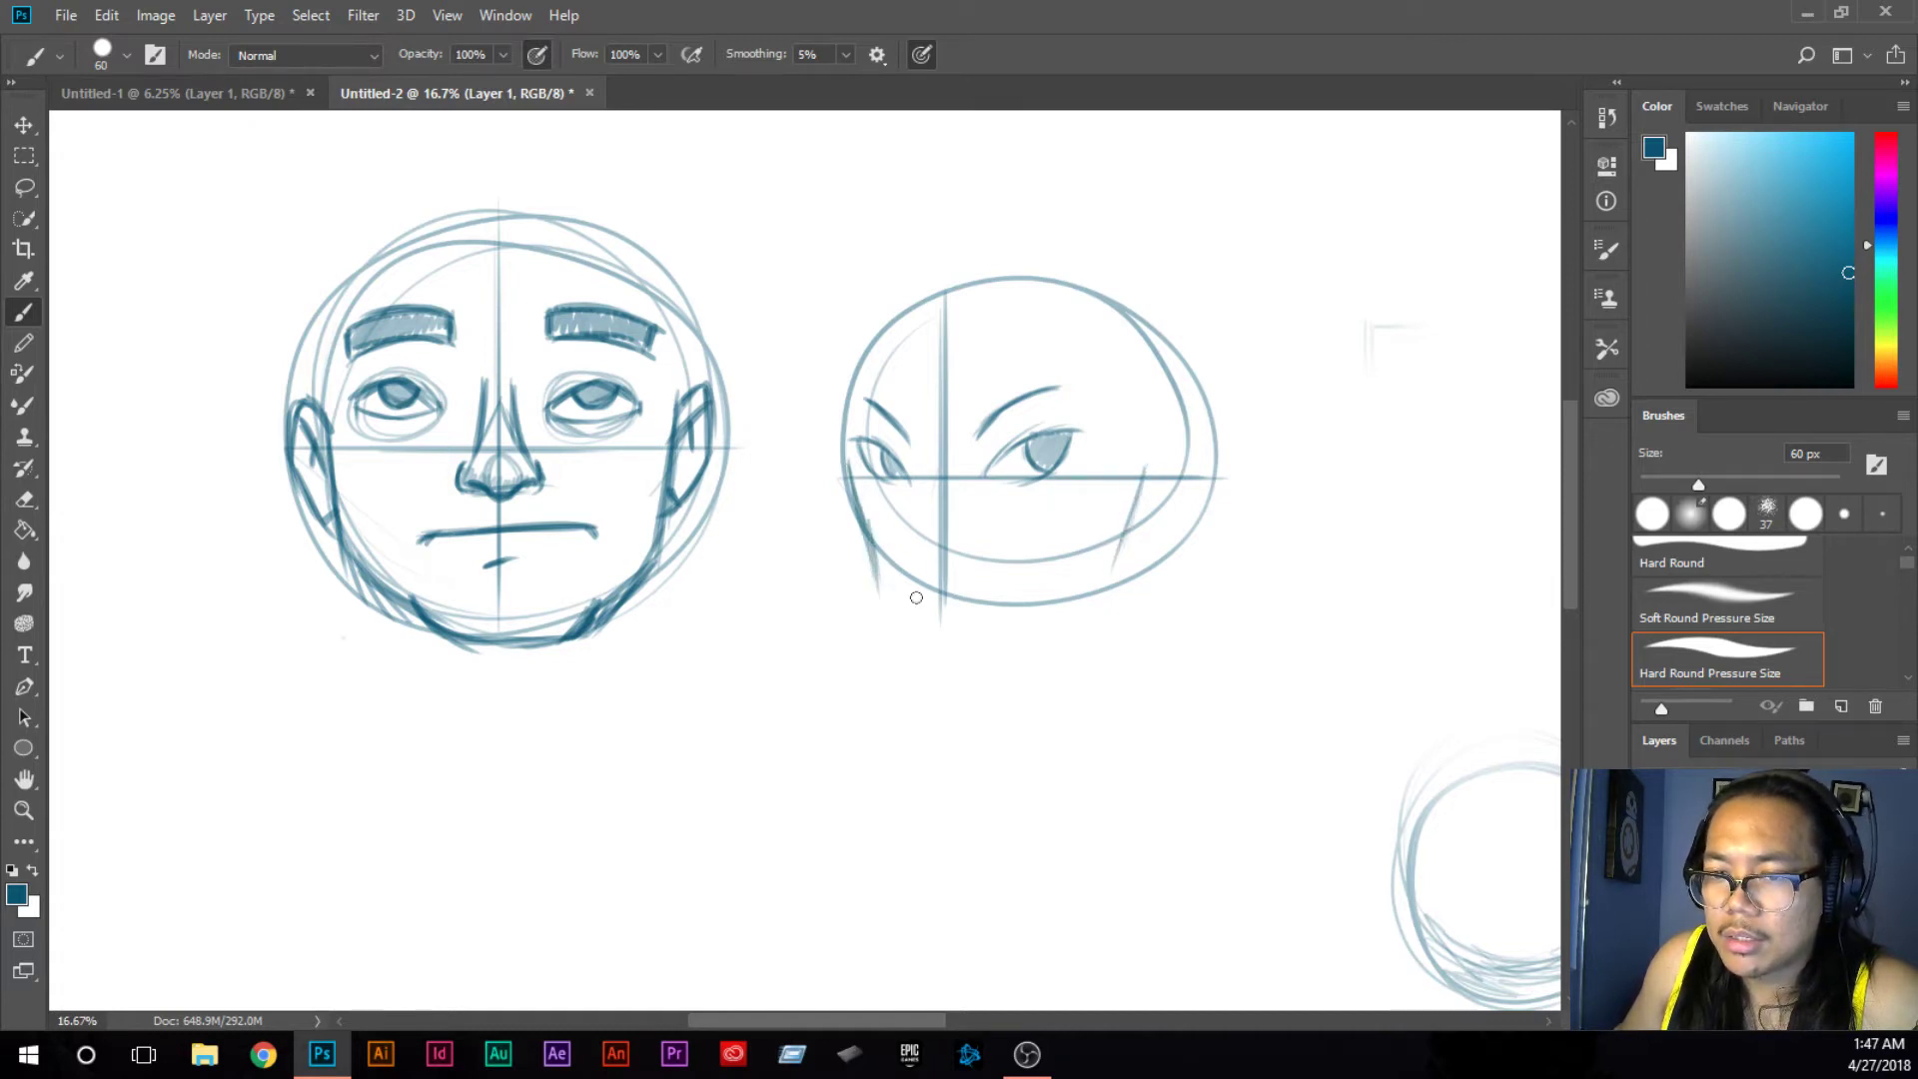
pyautogui.moveTo(860, 508)
pyautogui.mouseDown()
pyautogui.moveTo(876, 585)
pyautogui.moveTo(944, 650)
pyautogui.mouseUp()
pyautogui.moveTo(881, 590)
pyautogui.mouseDown()
pyautogui.moveTo(942, 644)
pyautogui.moveTo(992, 650)
pyautogui.moveTo(1068, 614)
pyautogui.moveTo(992, 651)
pyautogui.mouseUp()
pyautogui.moveTo(1124, 551)
pyautogui.mouseDown()
pyautogui.moveTo(962, 644)
pyautogui.moveTo(998, 645)
pyautogui.mouseUp()
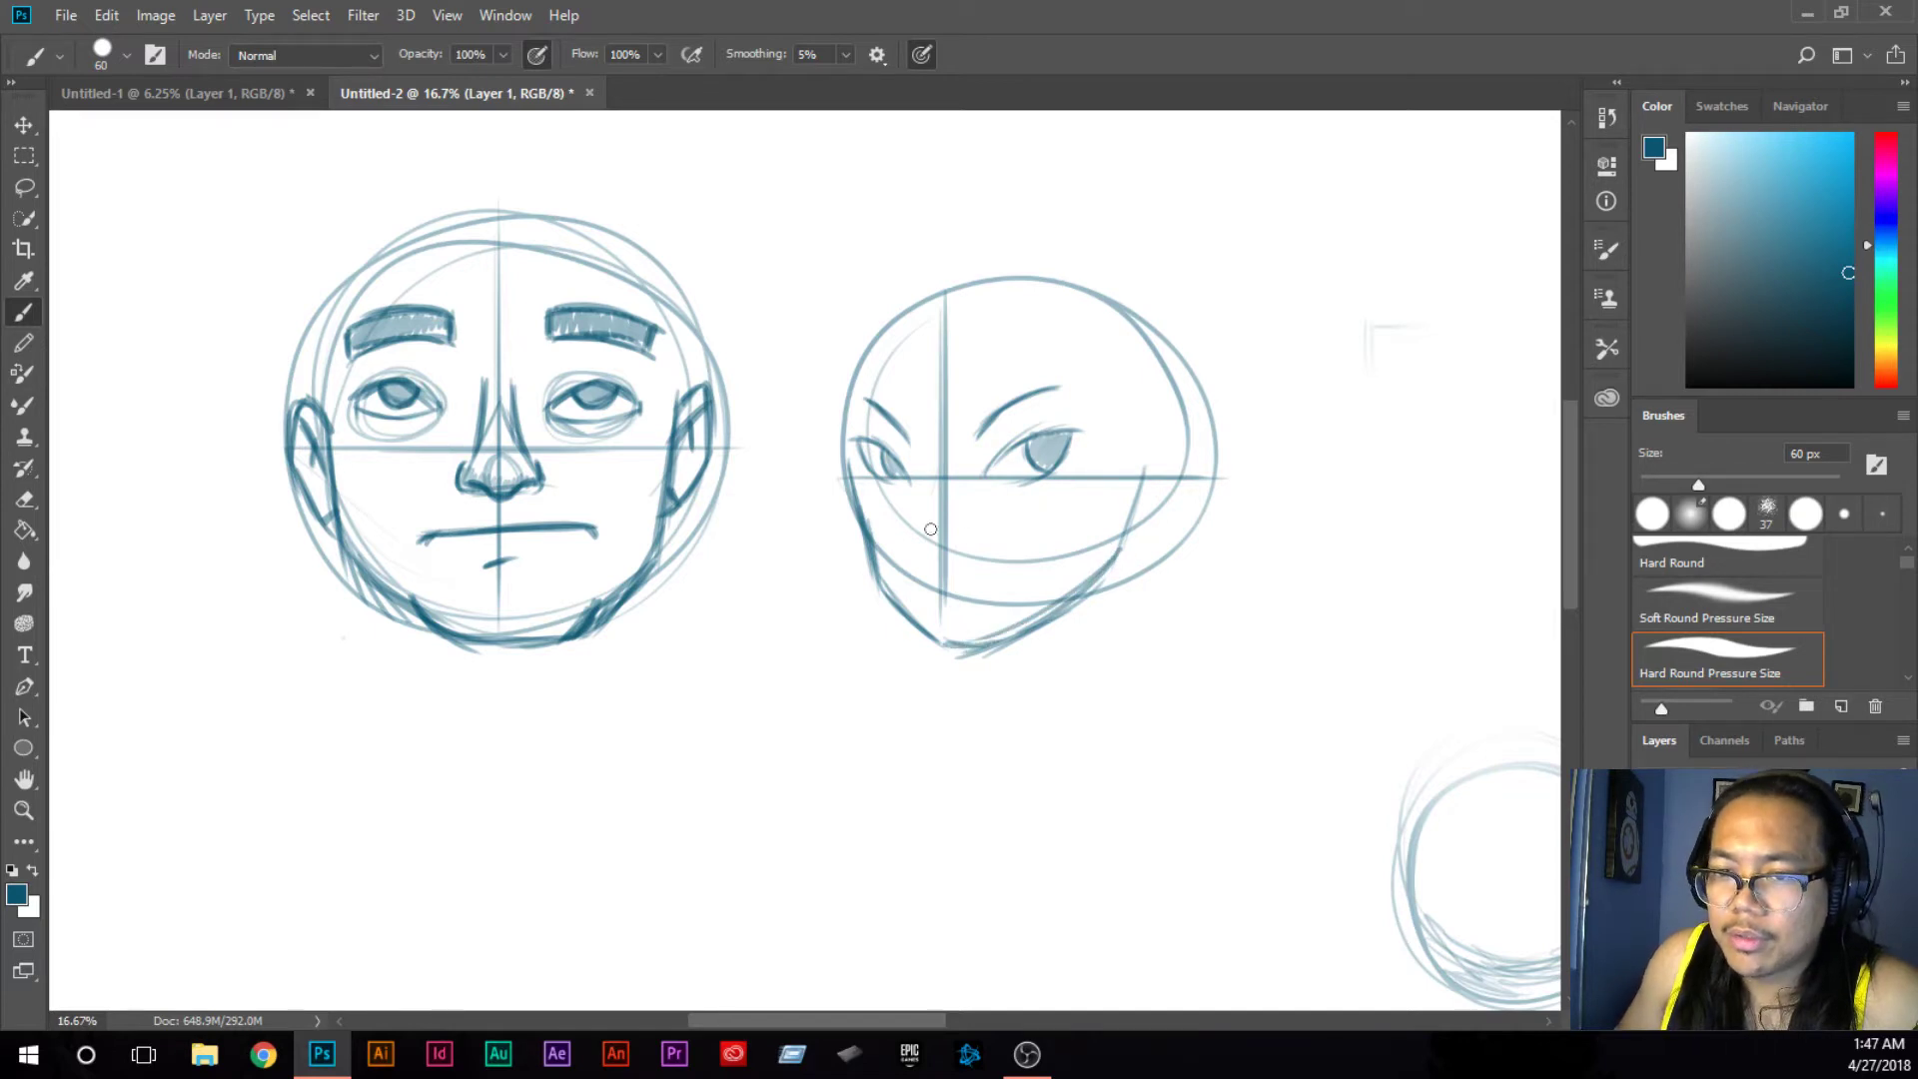
# Step: Sketch the nose beside the vertical guide and a darkened mouth line
pyautogui.moveTo(923, 458)
pyautogui.mouseDown()
pyautogui.moveTo(906, 528)
pyautogui.moveTo(927, 540)
pyautogui.mouseUp()
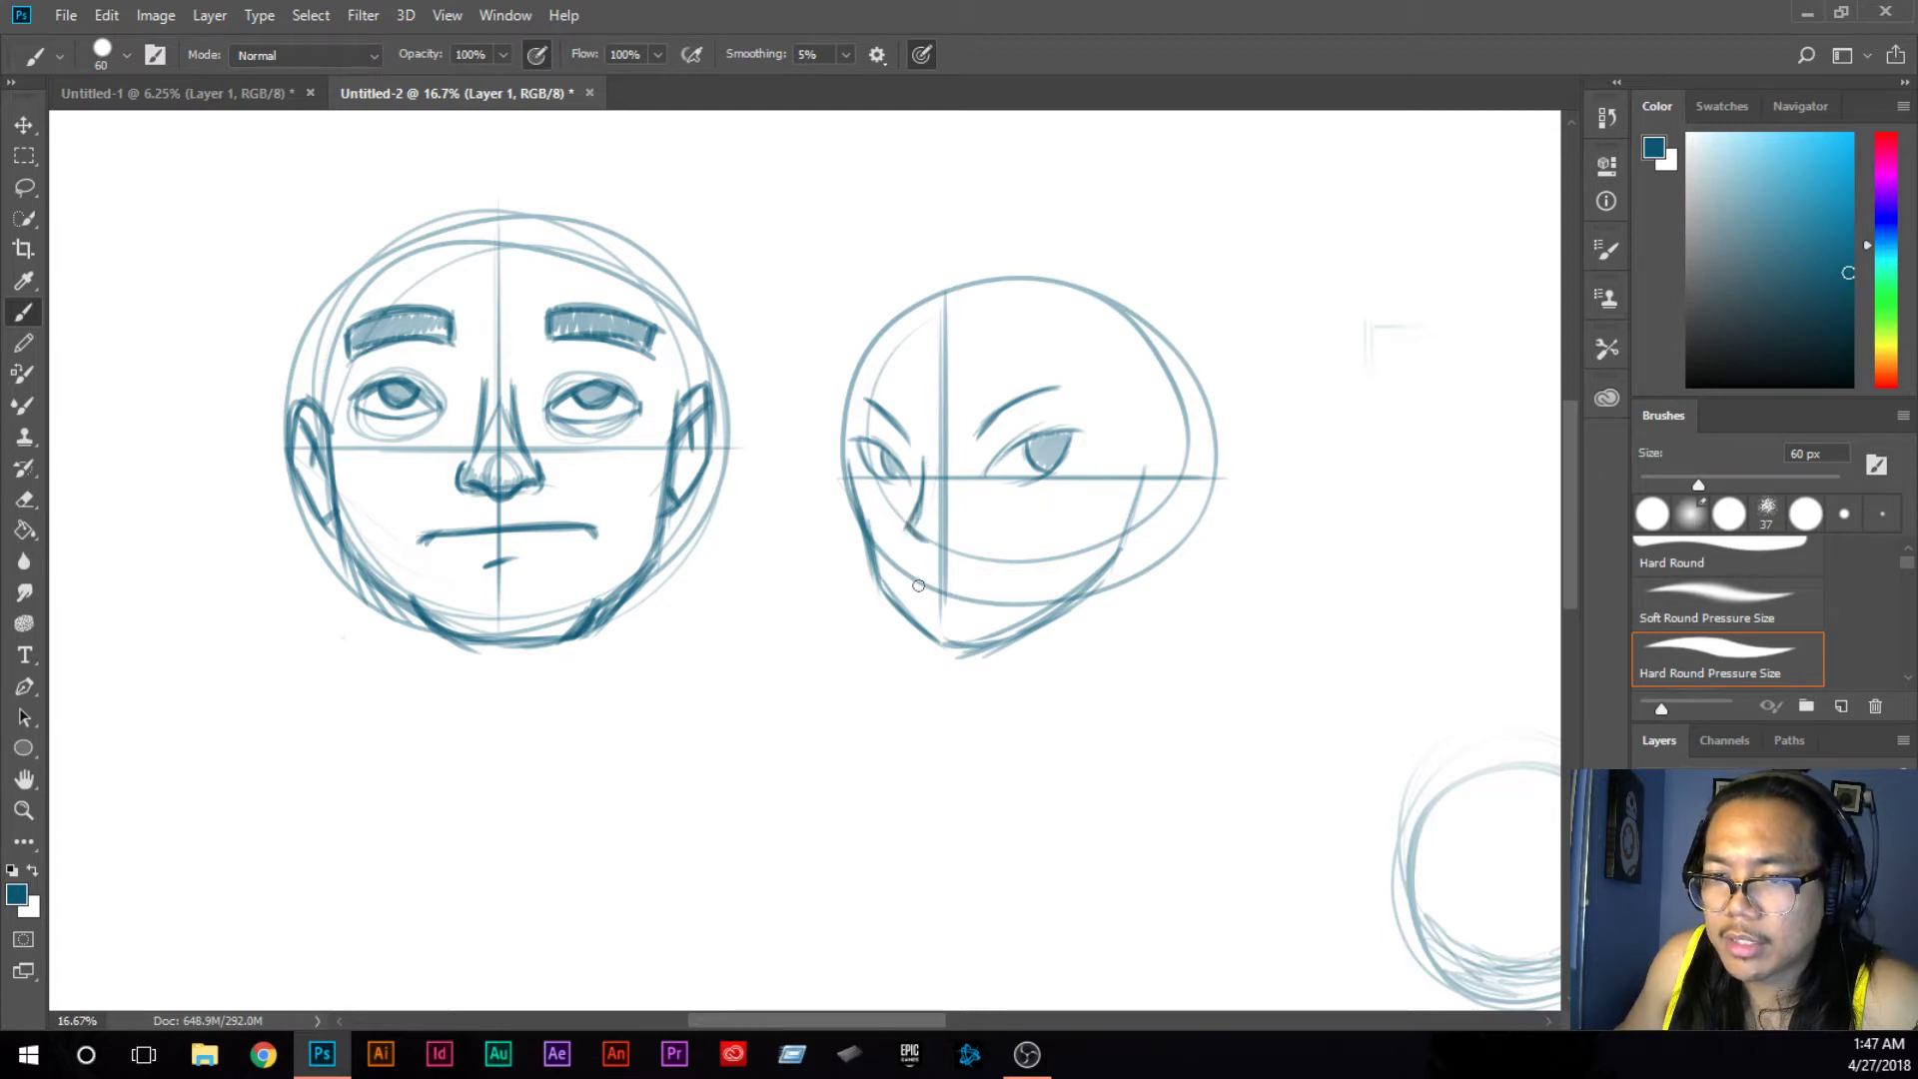
pyautogui.moveTo(914, 564)
pyautogui.mouseDown()
pyautogui.moveTo(1009, 555)
pyautogui.moveTo(902, 565)
pyautogui.moveTo(938, 567)
pyautogui.mouseUp()
pyautogui.moveTo(948, 566); pyautogui.dragTo(1014, 558)
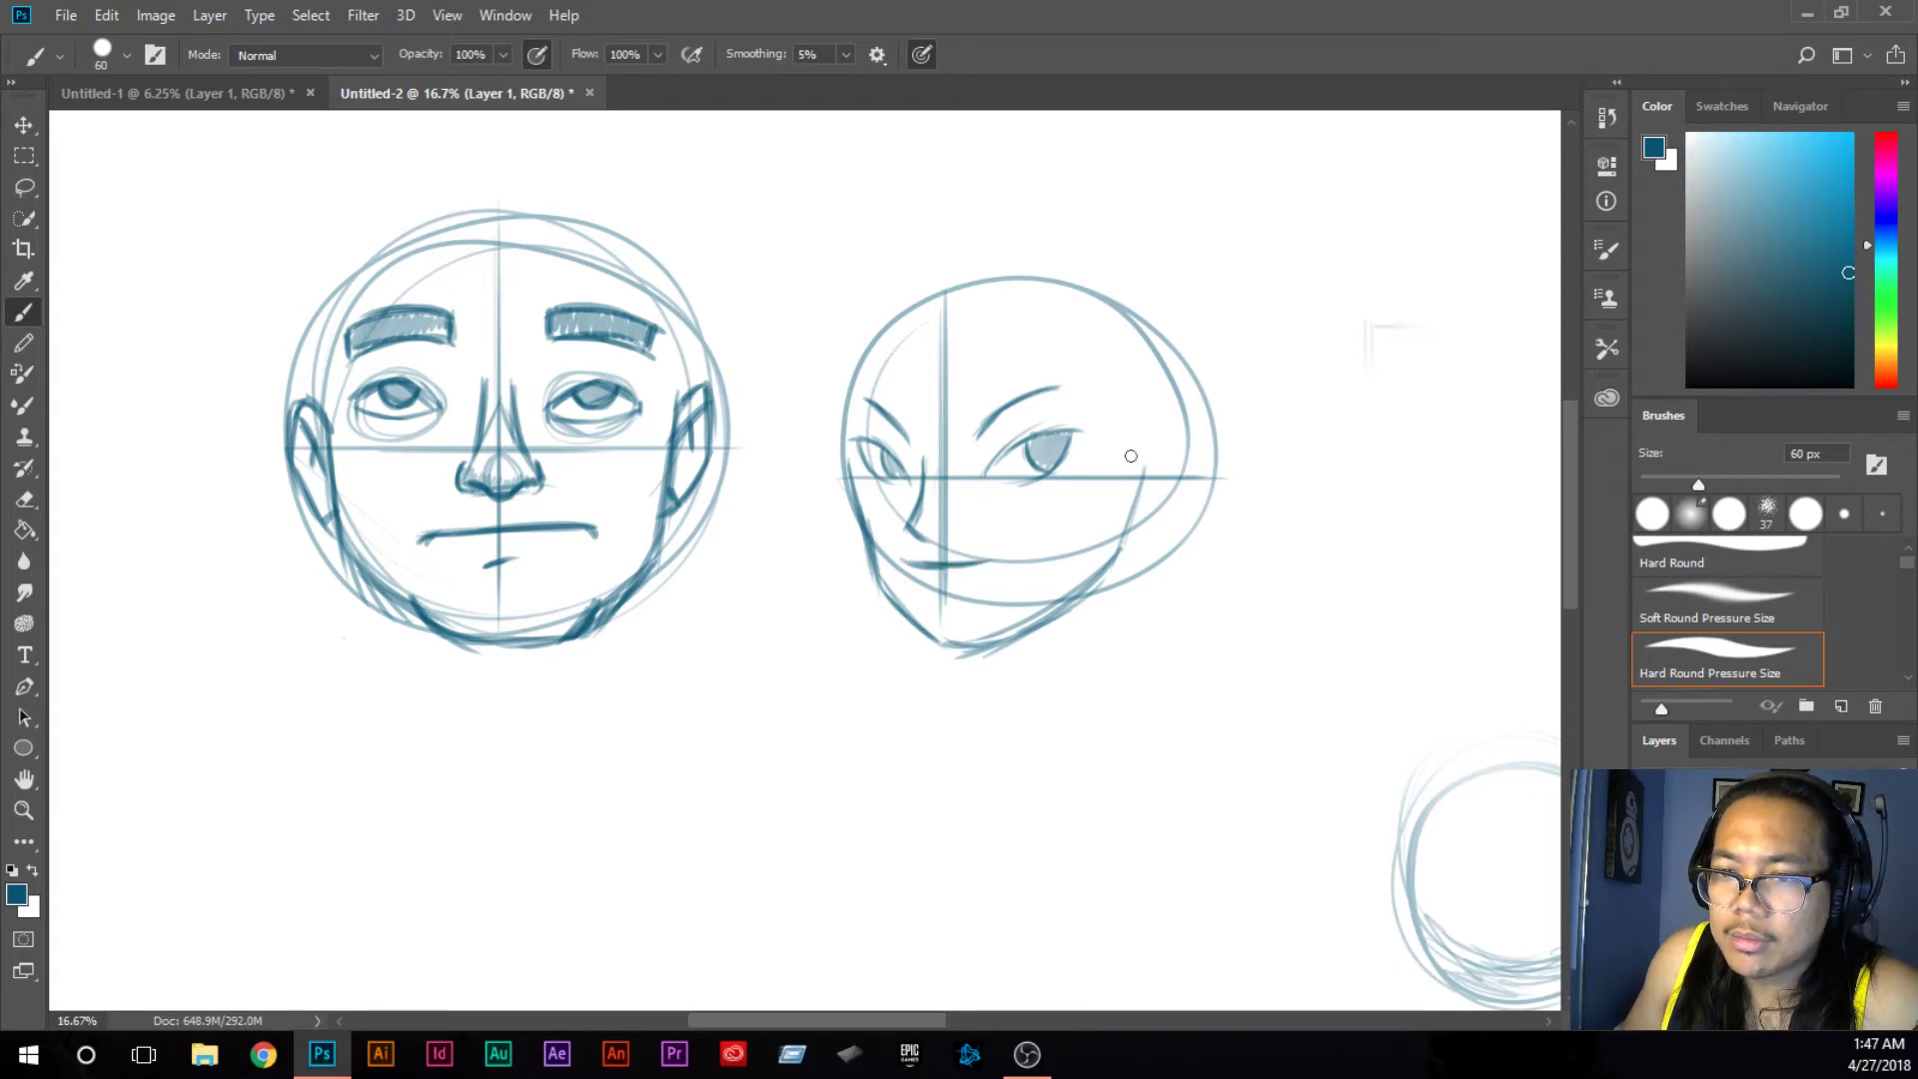
# Step: Sketch the right-side ear with inner detail, darken the left cheek, and draw the hairline
pyautogui.moveTo(1133, 469); pyautogui.dragTo(1119, 543)
pyautogui.moveTo(1132, 443)
pyautogui.mouseDown()
pyautogui.moveTo(1166, 429)
pyautogui.moveTo(1167, 503)
pyautogui.moveTo(1106, 558)
pyautogui.mouseUp()
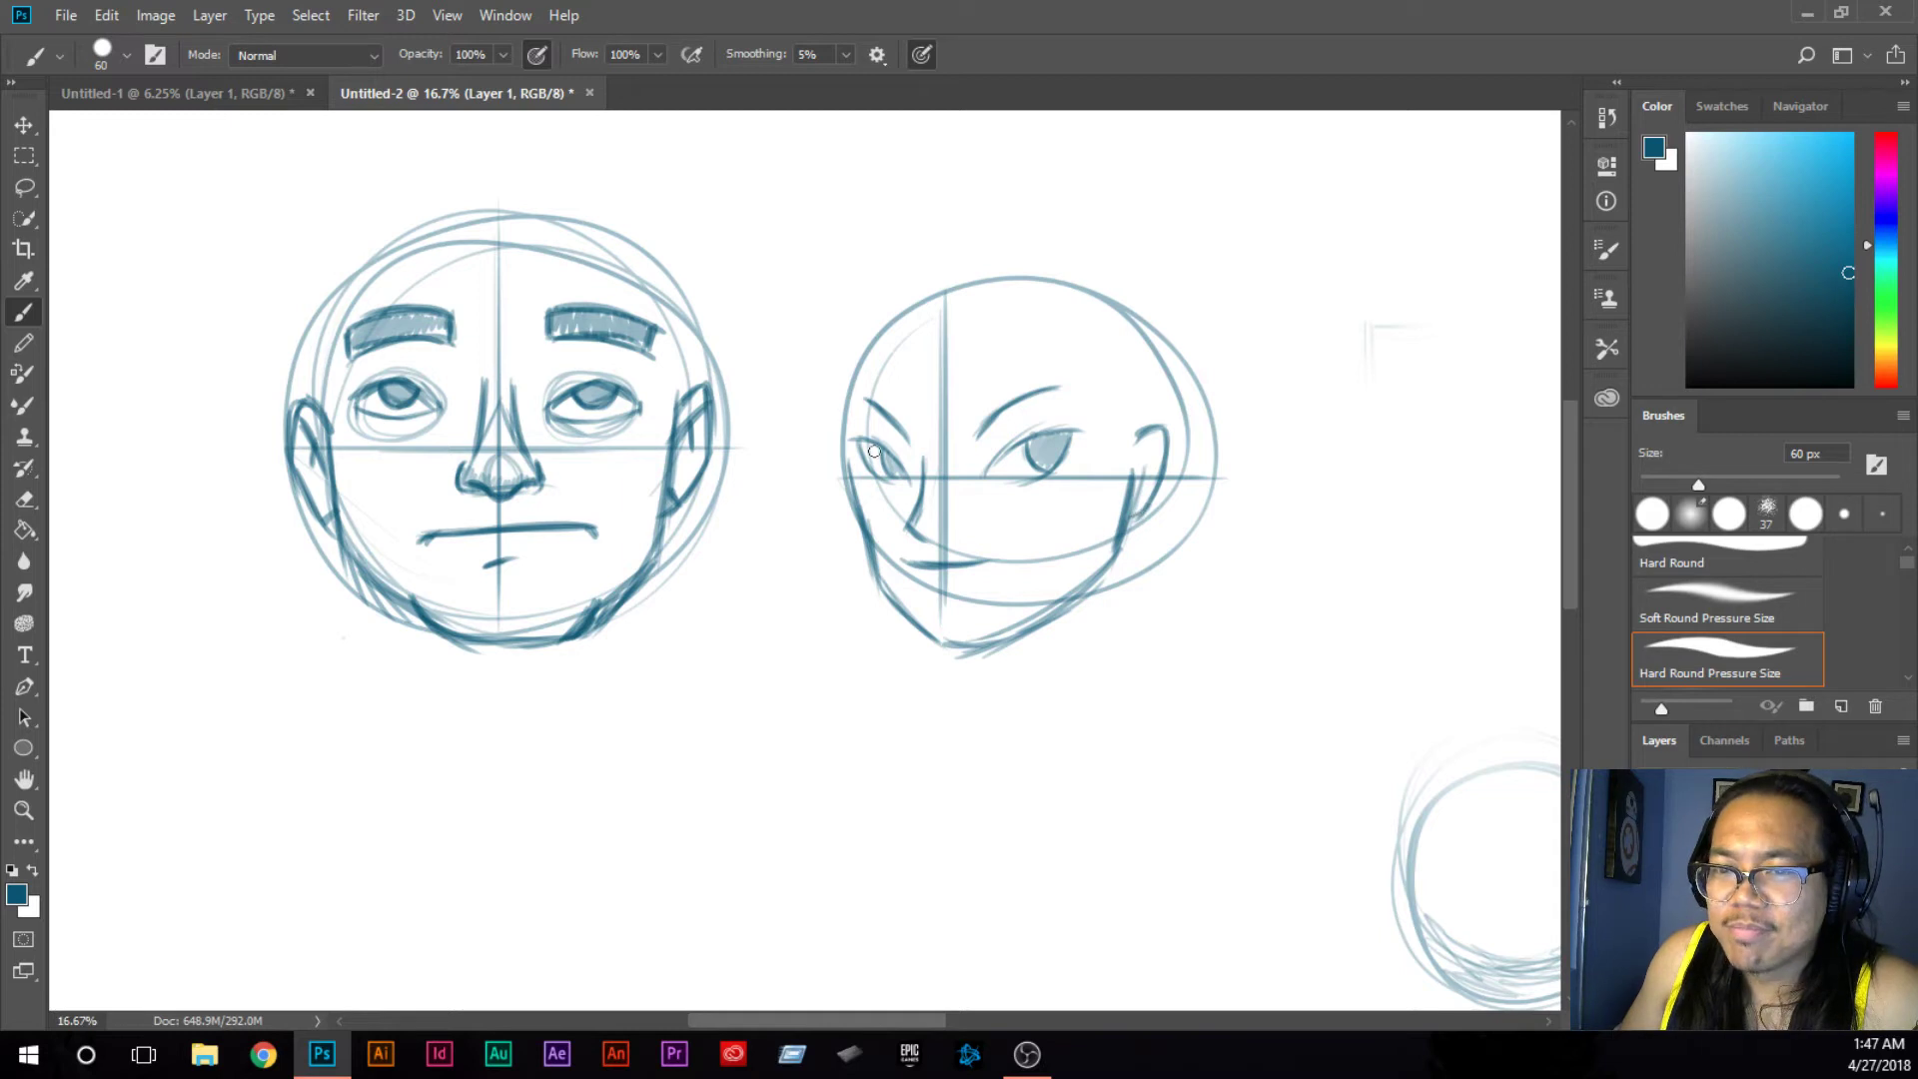
pyautogui.moveTo(854, 482)
pyautogui.mouseDown()
pyautogui.moveTo(855, 398)
pyautogui.moveTo(848, 467)
pyautogui.mouseUp()
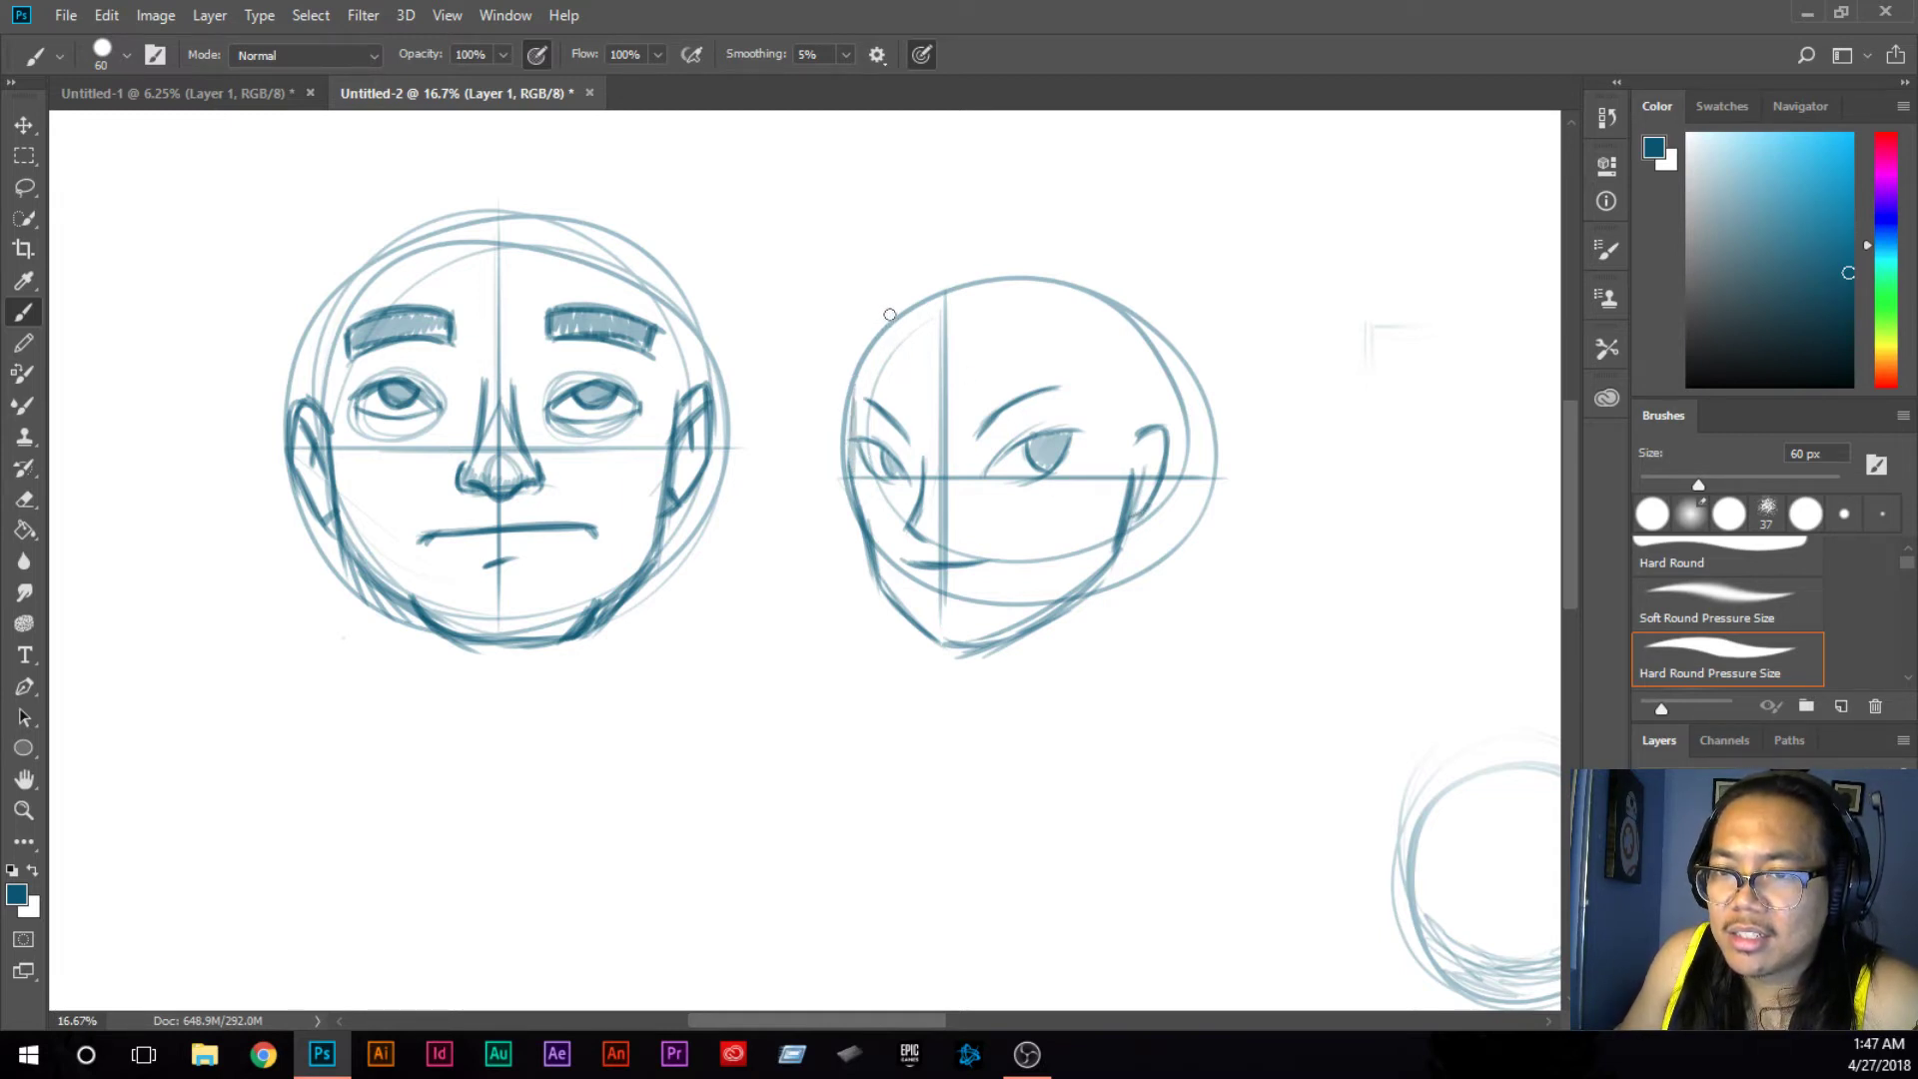
pyautogui.moveTo(888, 300)
pyautogui.mouseDown()
pyautogui.moveTo(1011, 369)
pyautogui.moveTo(1101, 382)
pyautogui.moveTo(1082, 387)
pyautogui.moveTo(1120, 362)
pyautogui.mouseUp()
# Step: Sketch the upper-left hair edge, a forehead strand, and hair volume over the crown
pyautogui.moveTo(901, 317)
pyautogui.mouseDown()
pyautogui.moveTo(851, 368)
pyautogui.moveTo(865, 405)
pyautogui.mouseUp()
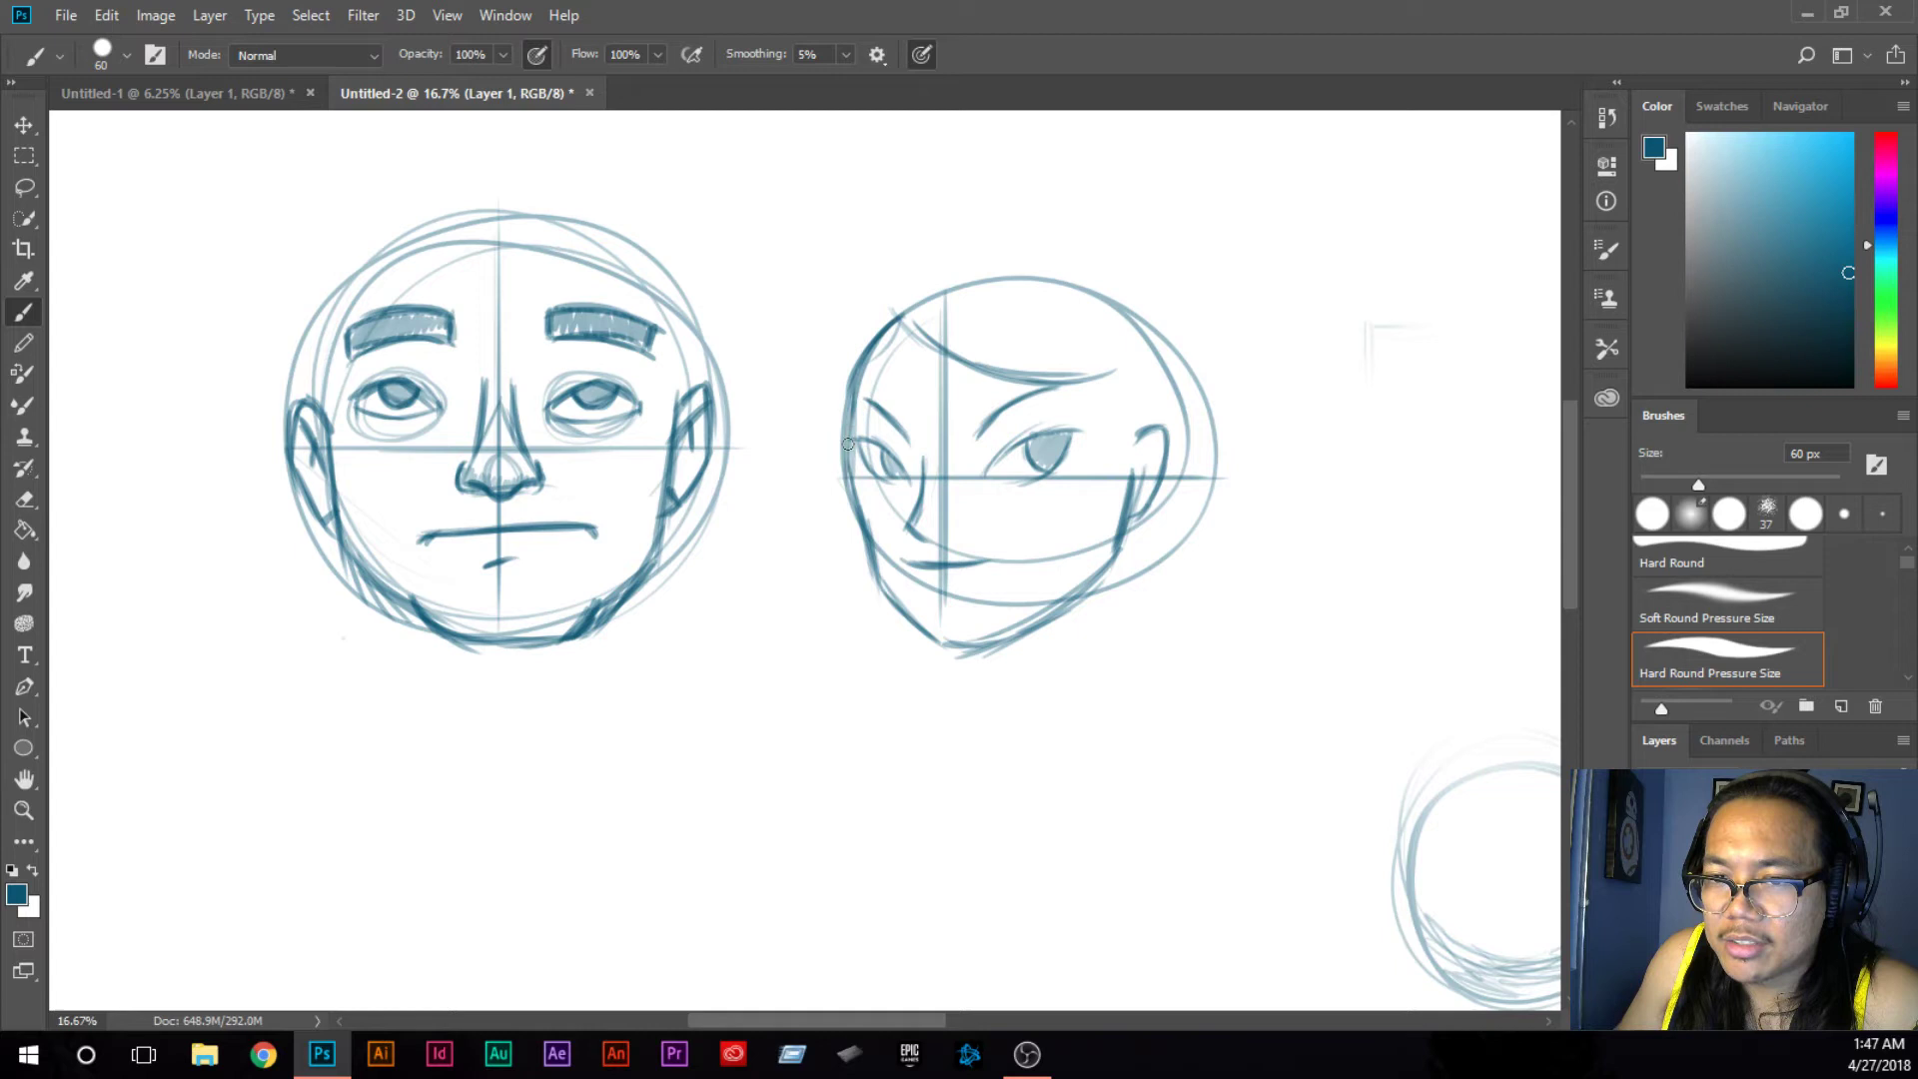
pyautogui.moveTo(848, 446); pyautogui.dragTo(858, 390)
pyautogui.moveTo(1105, 375); pyautogui.dragTo(1120, 467)
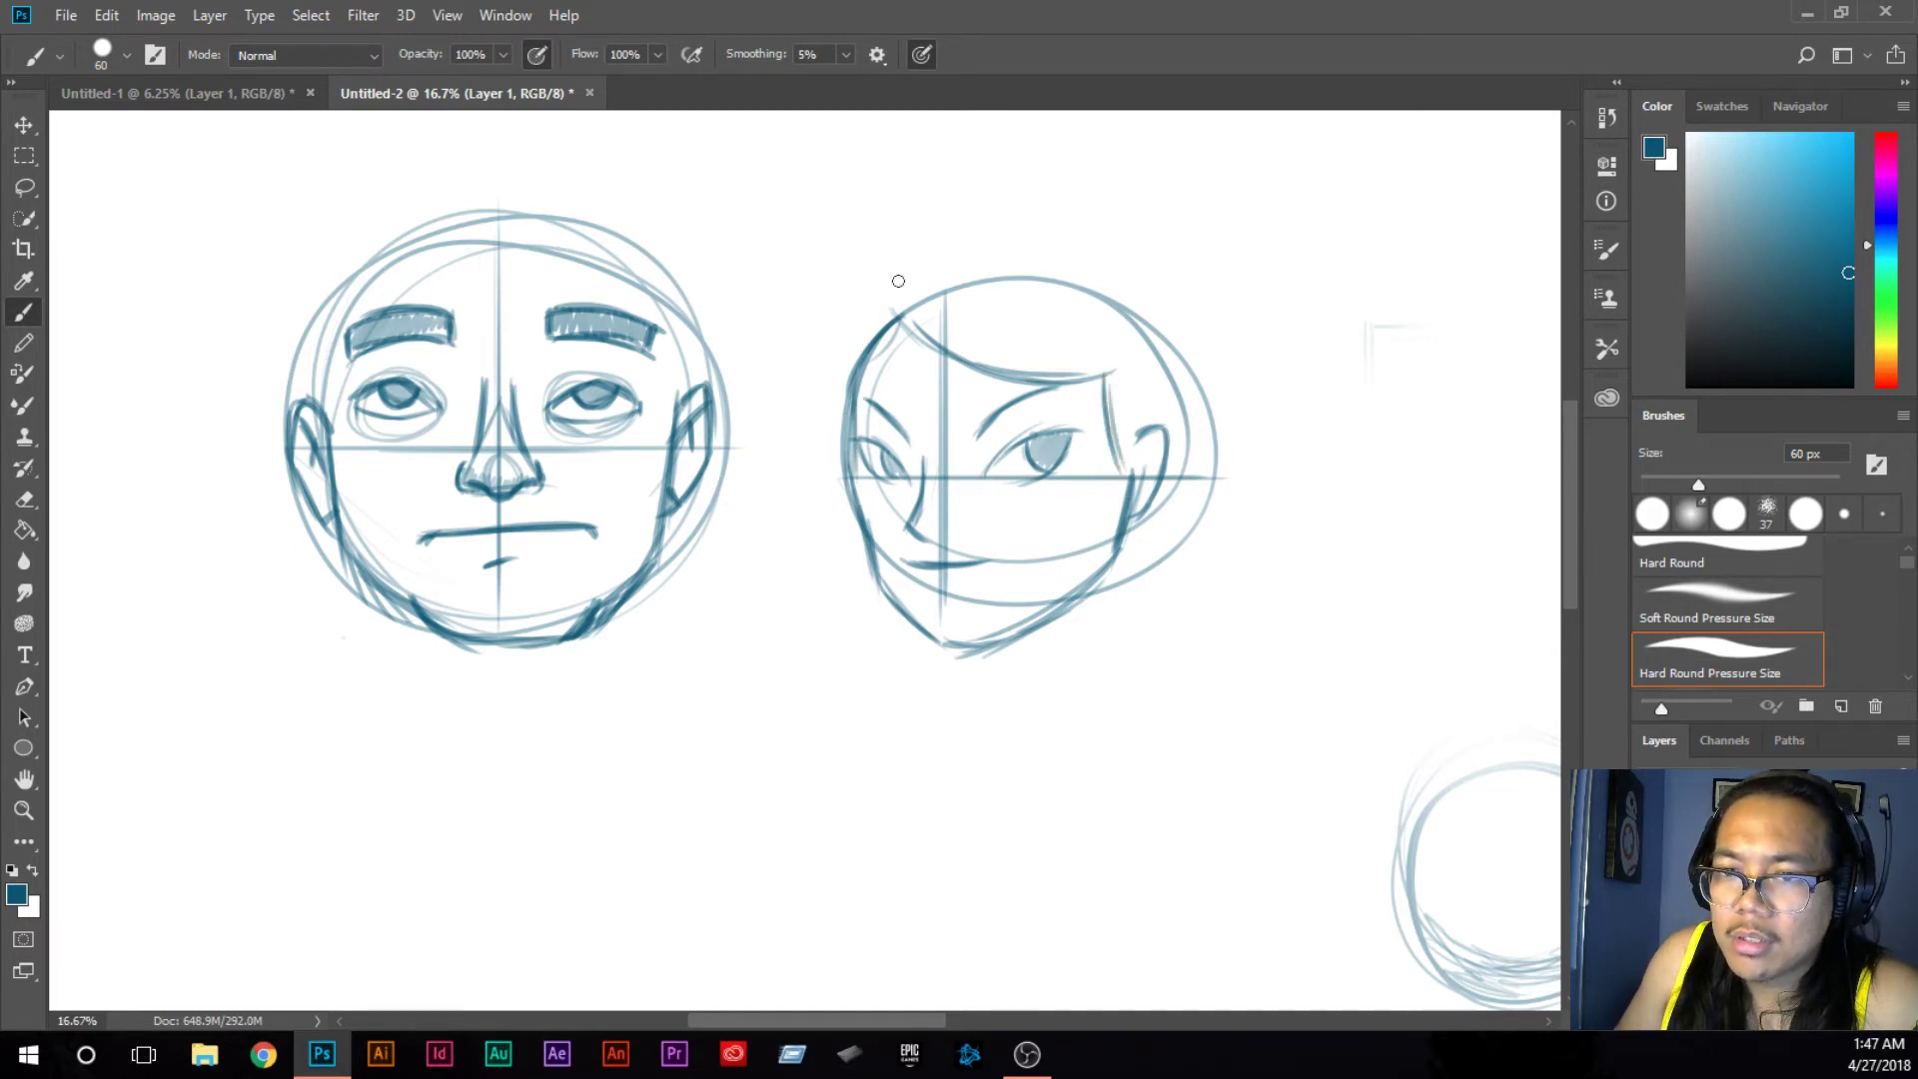
pyautogui.moveTo(897, 280)
pyautogui.mouseDown()
pyautogui.moveTo(1044, 231)
pyautogui.moveTo(1121, 248)
pyautogui.mouseUp()
pyautogui.moveTo(987, 228); pyautogui.dragTo(1166, 338)
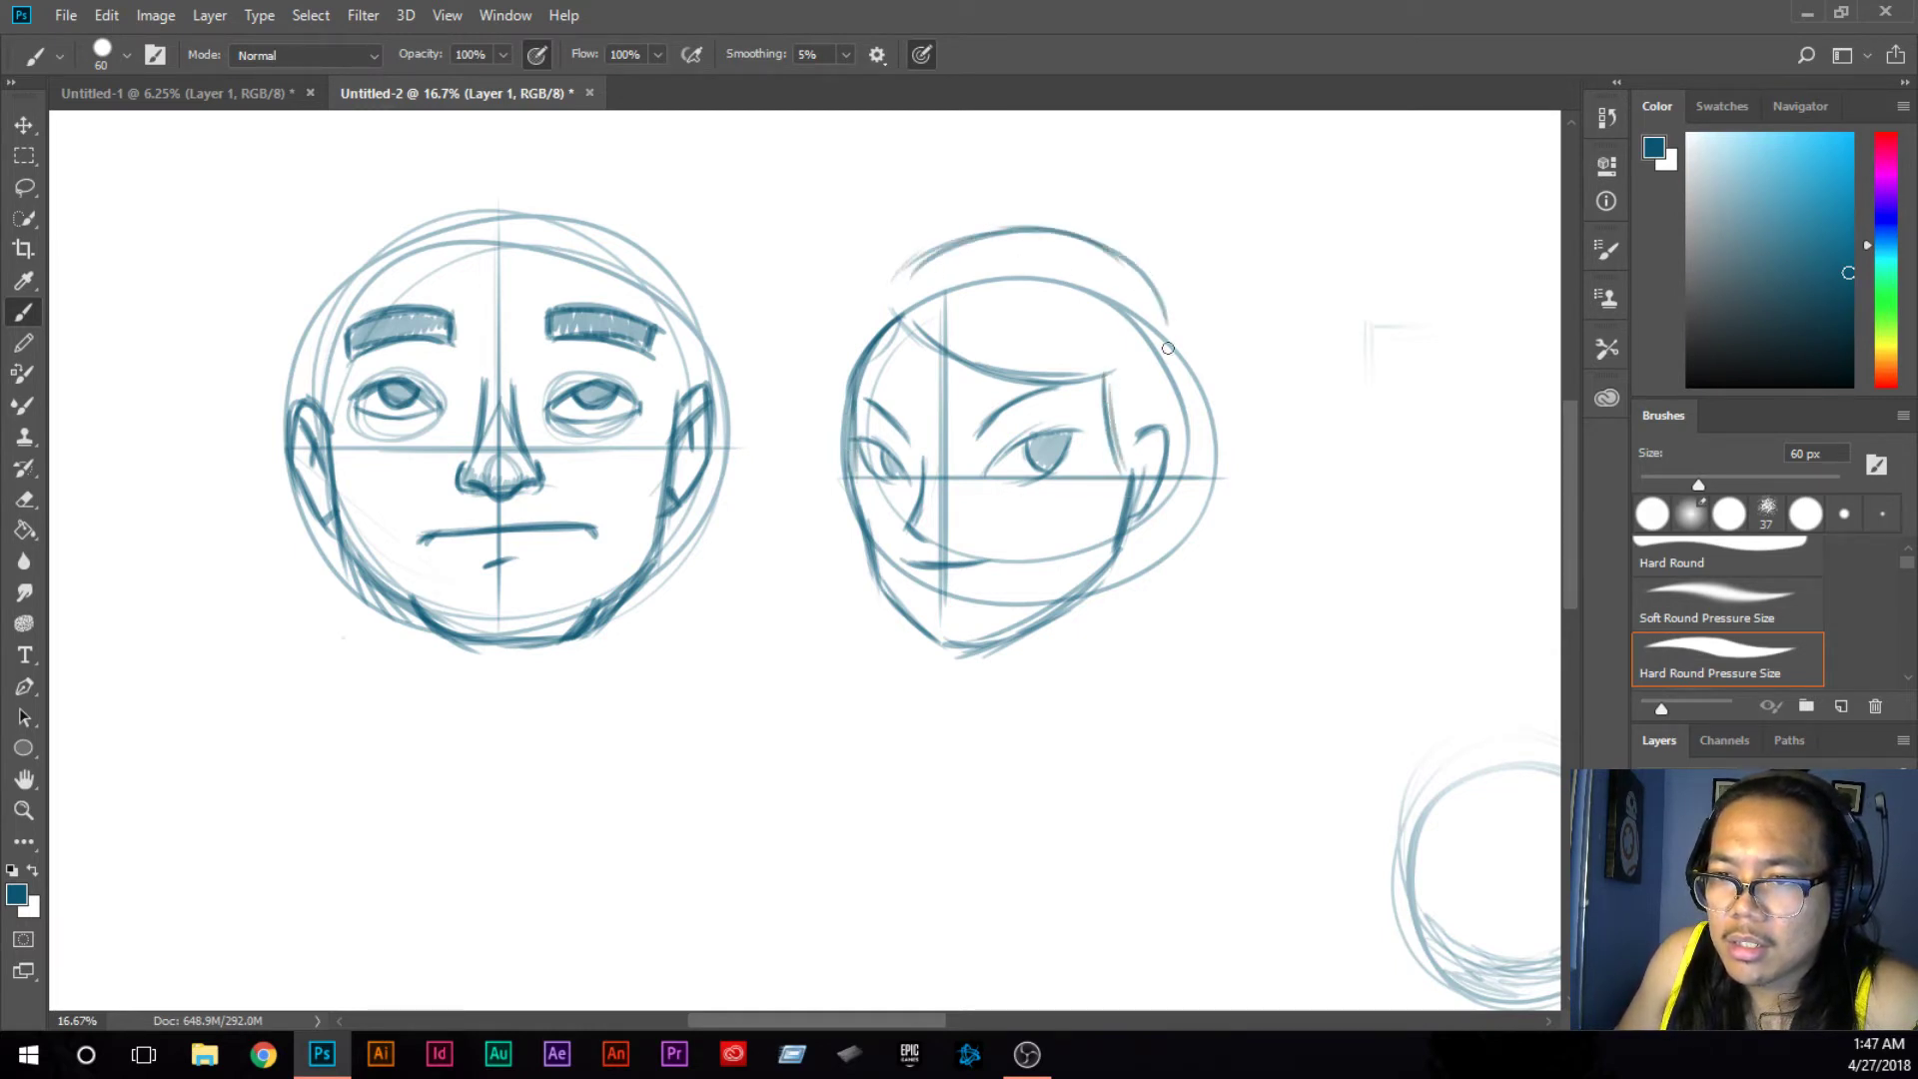
# Step: Outline the hair falling down the head's right side
pyautogui.moveTo(1098, 250); pyautogui.dragTo(1173, 416)
pyautogui.moveTo(1153, 292)
pyautogui.mouseDown()
pyautogui.moveTo(1186, 458)
pyautogui.moveTo(1177, 542)
pyautogui.mouseUp()
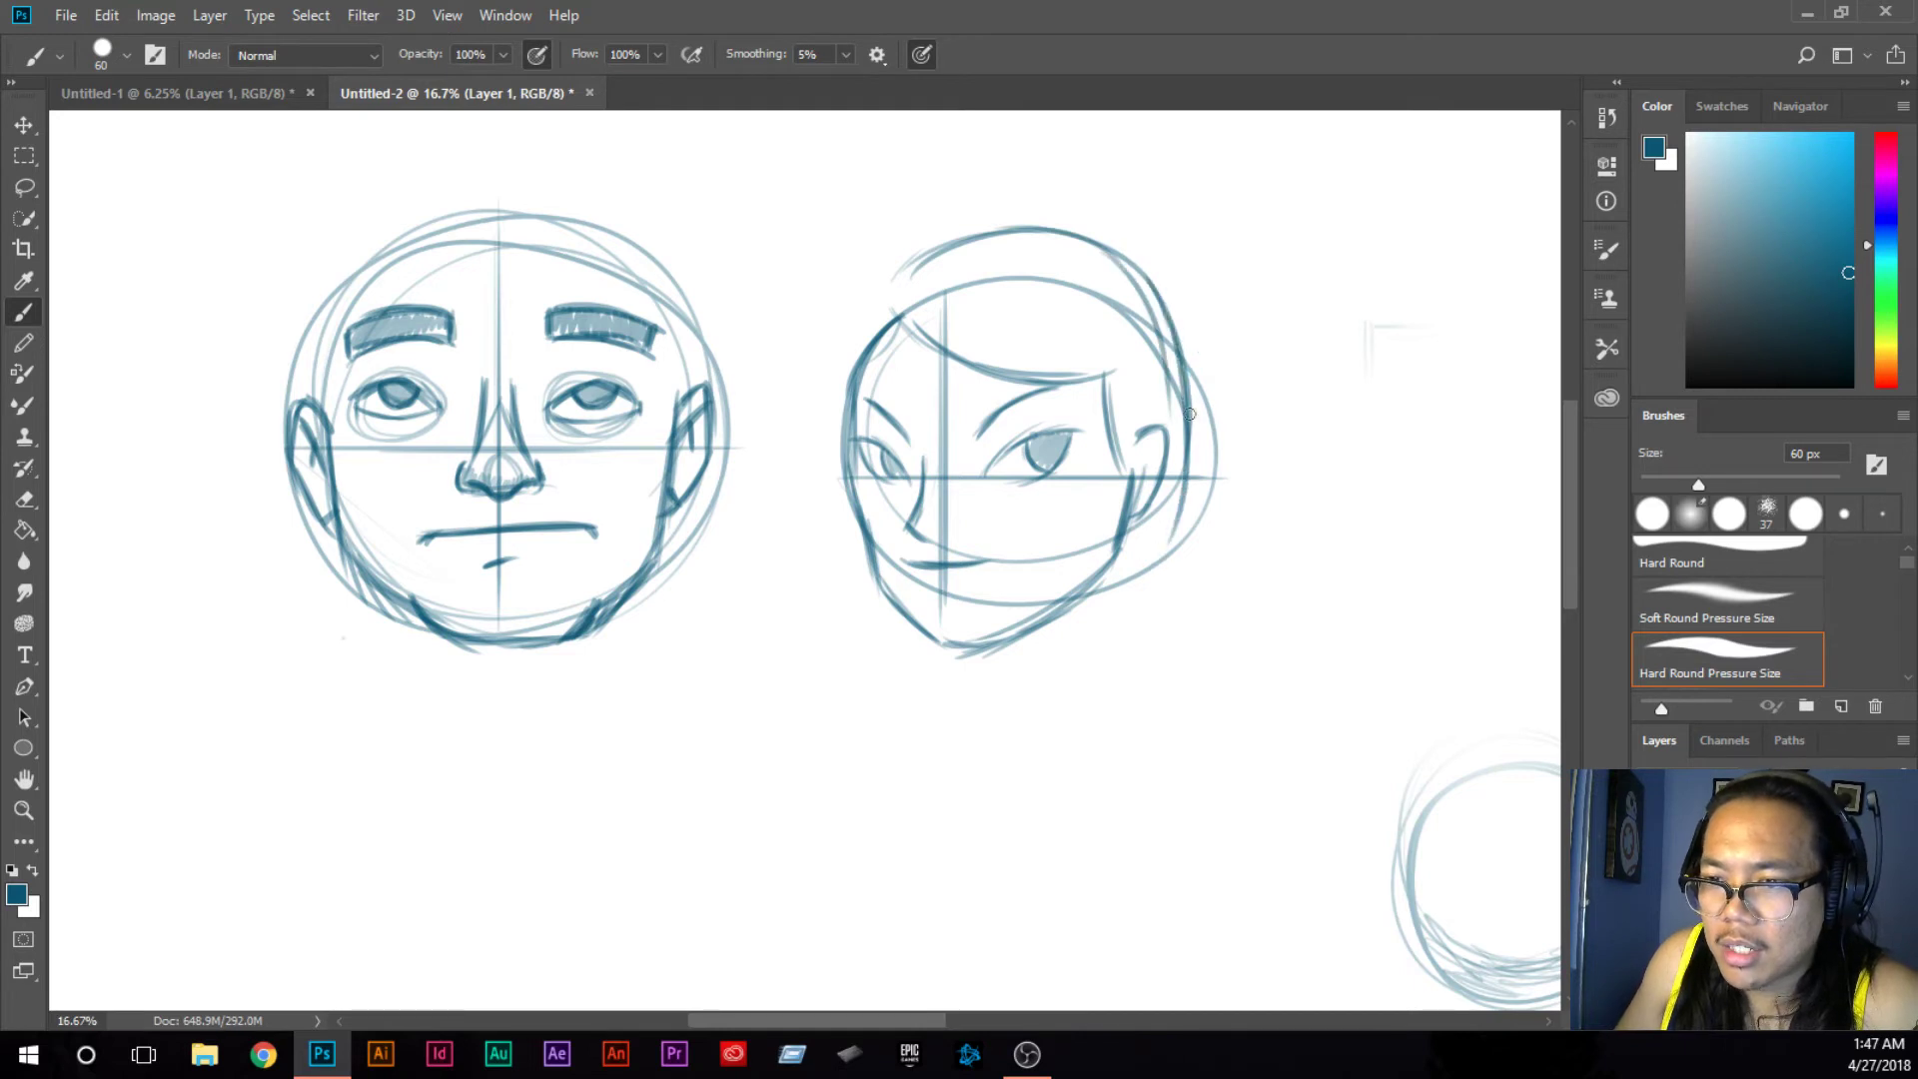
pyautogui.moveTo(1186, 413); pyautogui.dragTo(1157, 584)
pyautogui.moveTo(1177, 494); pyautogui.dragTo(1157, 652)
pyautogui.moveTo(1177, 542); pyautogui.dragTo(1174, 659)
# Step: Draw hair down the left side past the chin, then retouch the chin and right iris
pyautogui.moveTo(900, 285)
pyautogui.mouseDown()
pyautogui.moveTo(851, 327)
pyautogui.moveTo(833, 494)
pyautogui.mouseUp()
pyautogui.moveTo(833, 359); pyautogui.dragTo(851, 674)
pyautogui.moveTo(837, 459); pyautogui.dragTo(854, 659)
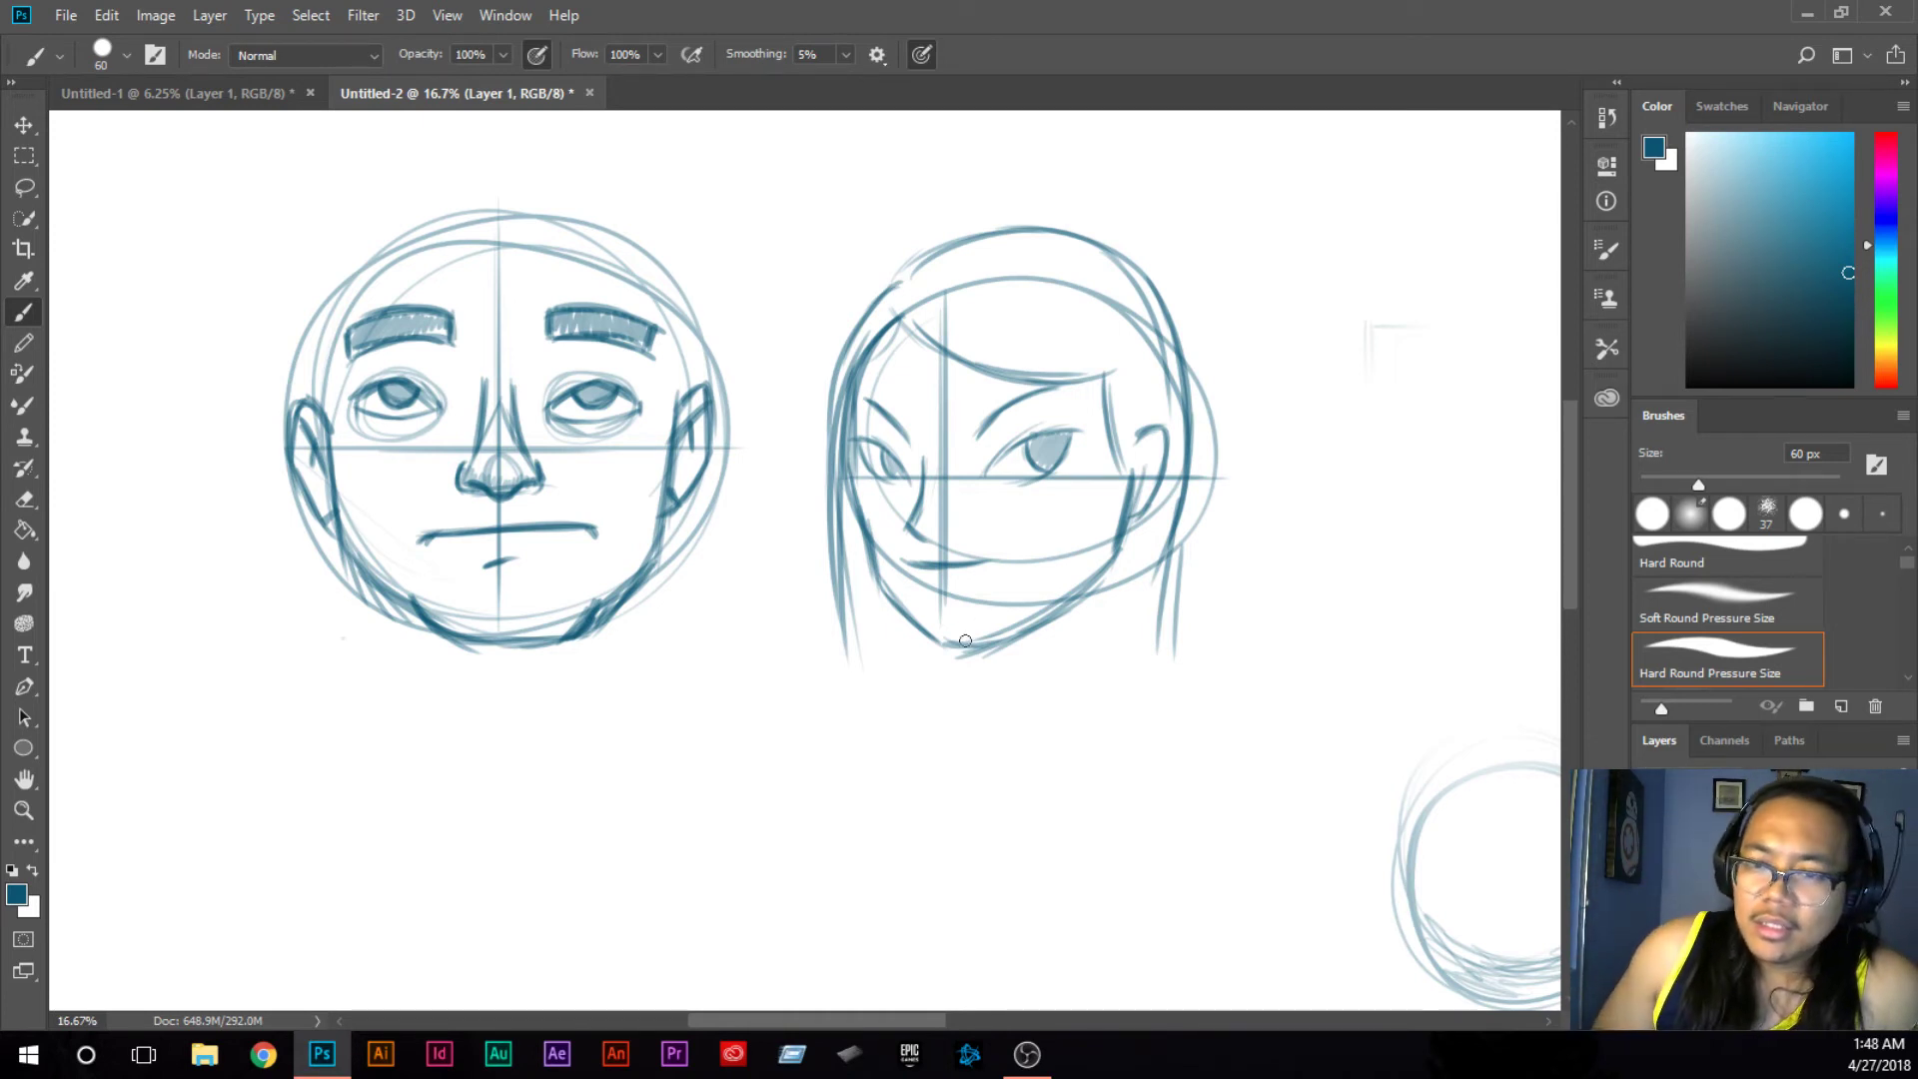
pyautogui.moveTo(926, 593); pyautogui.dragTo(966, 582)
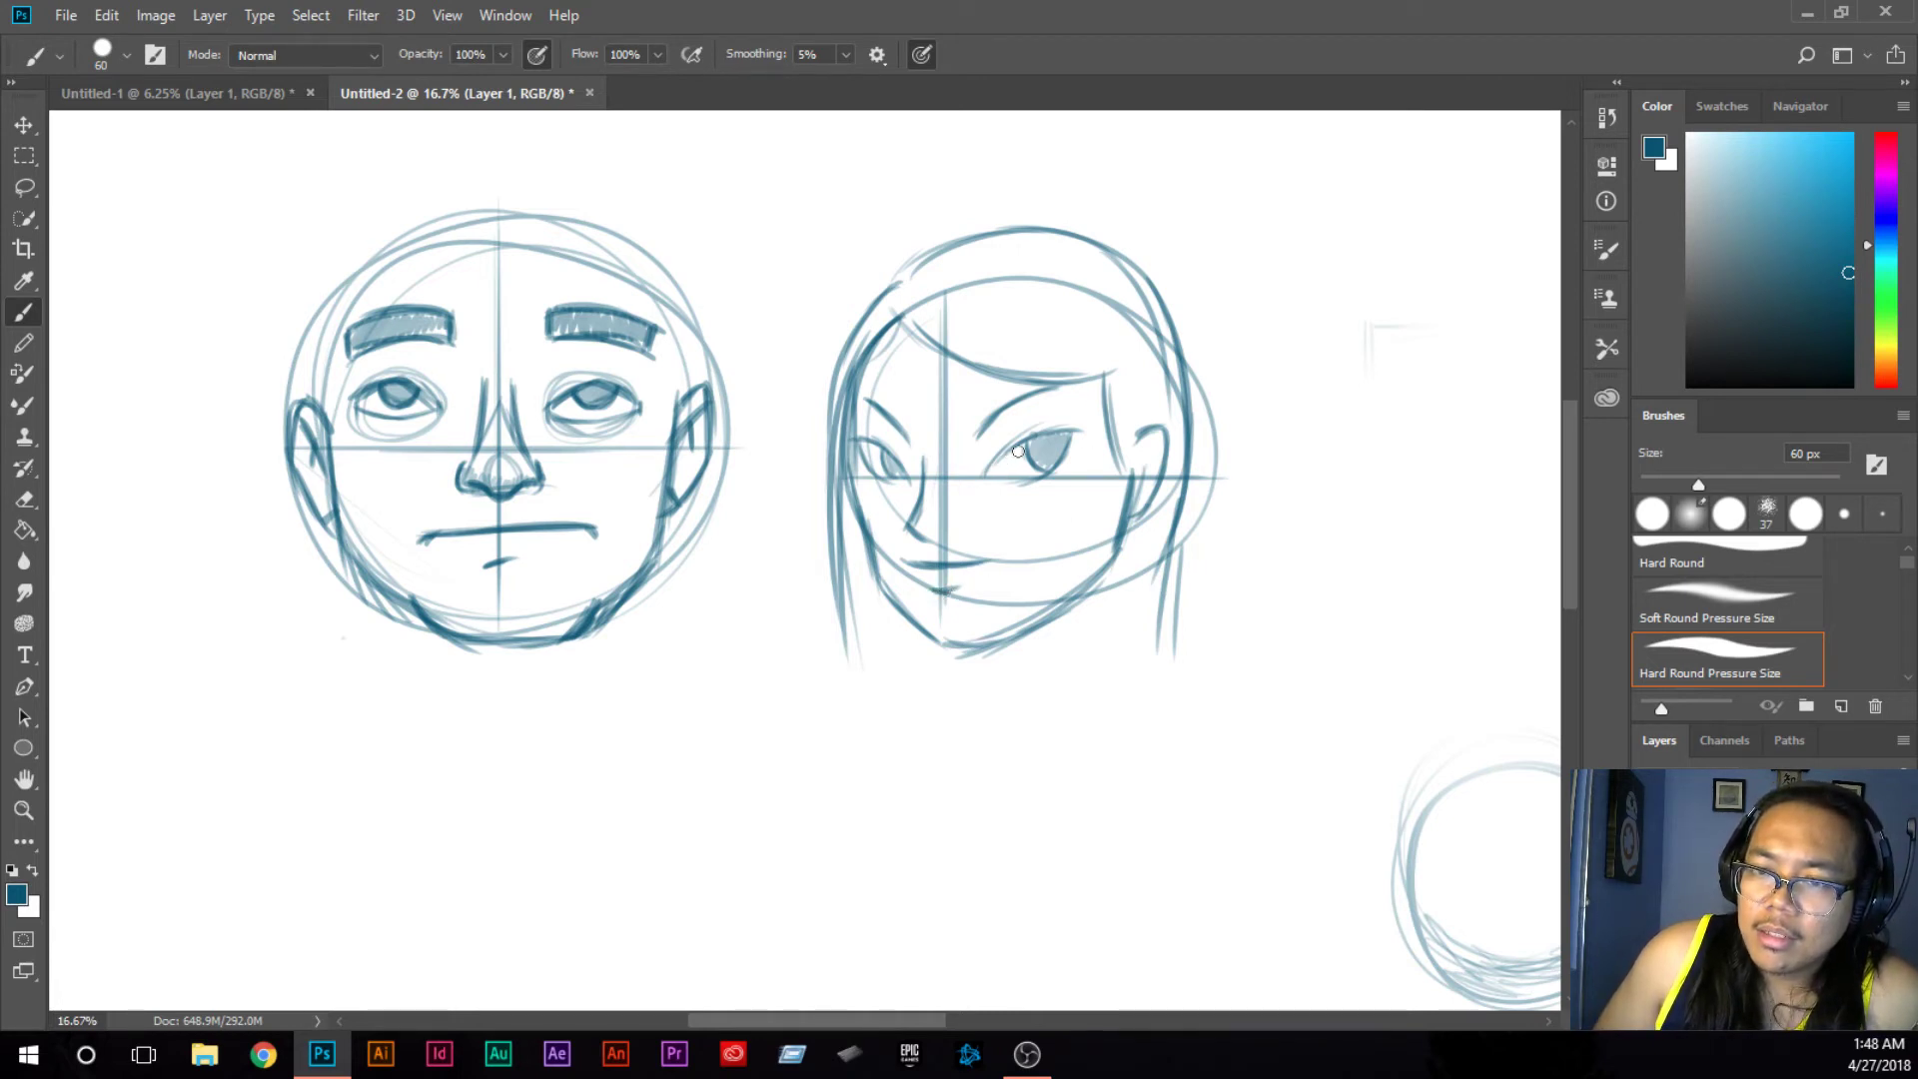
pyautogui.moveTo(1015, 449); pyautogui.dragTo(1072, 439)
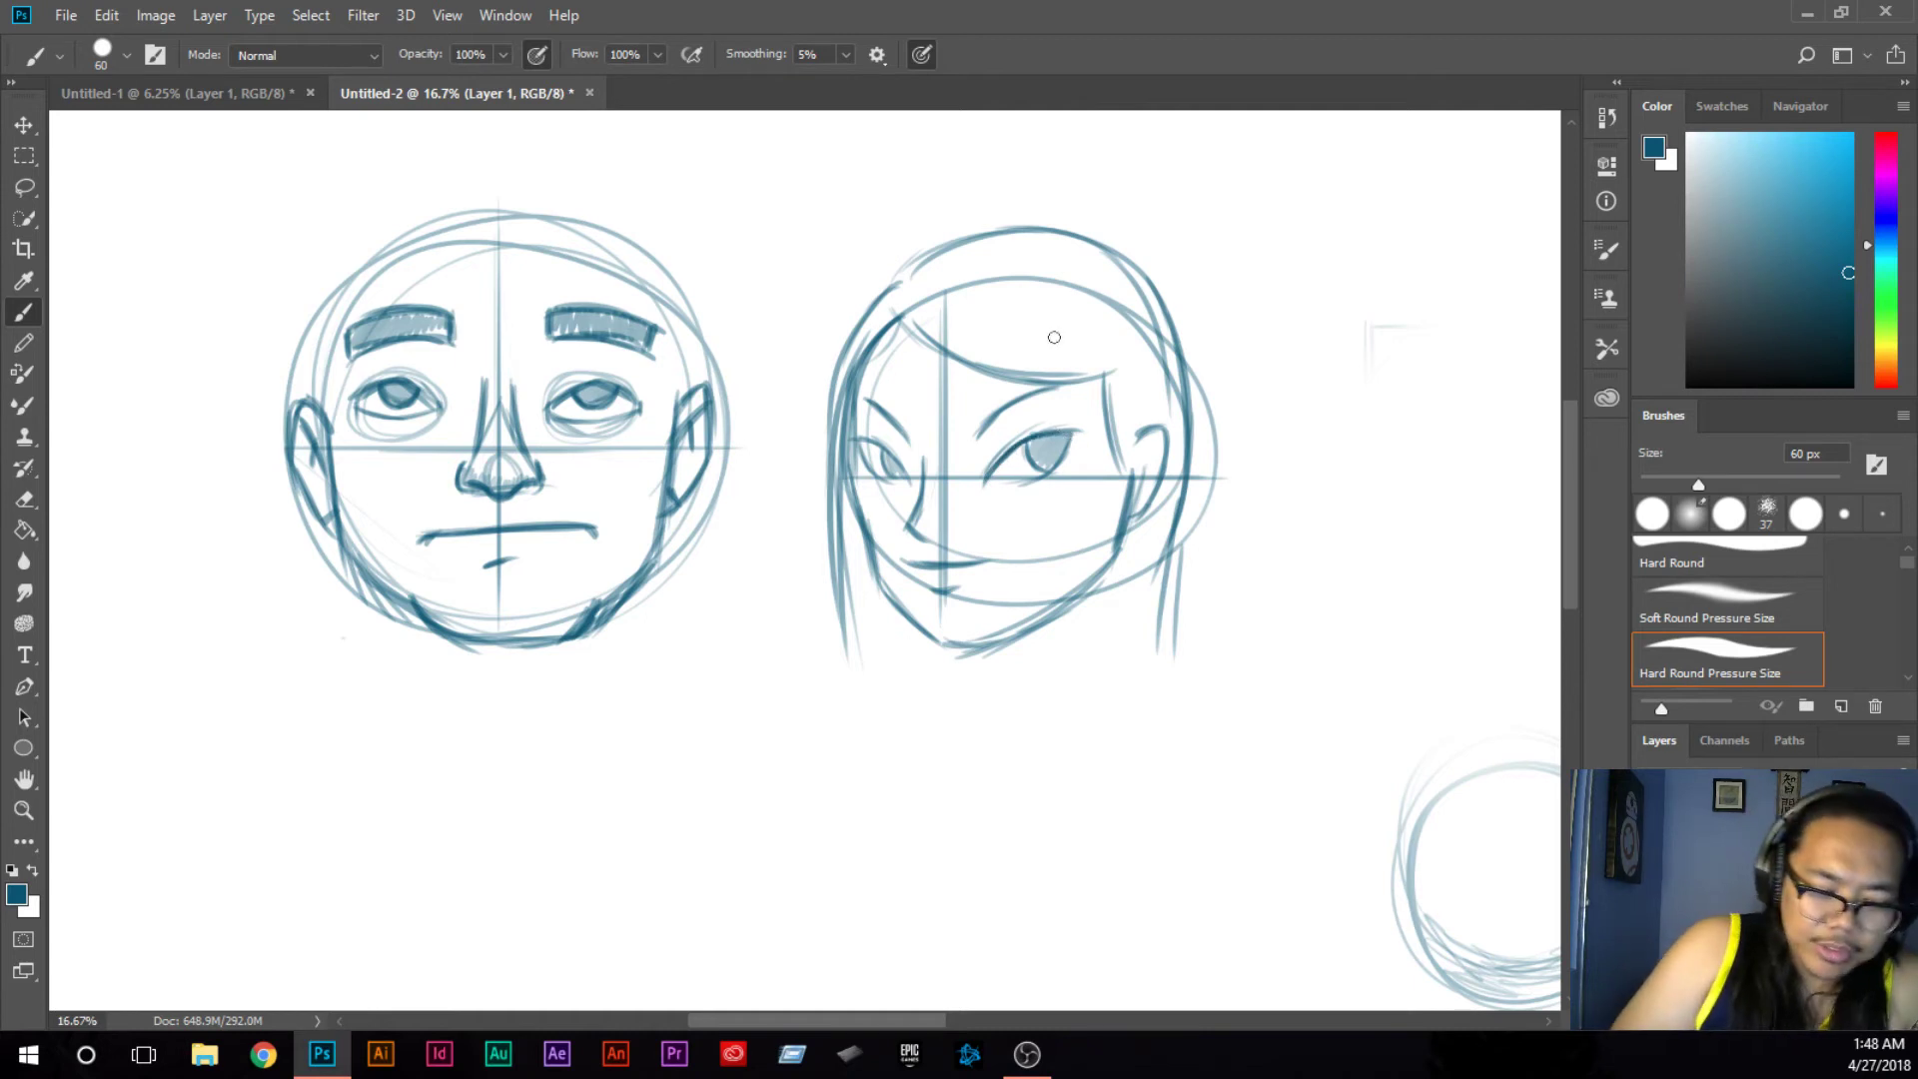